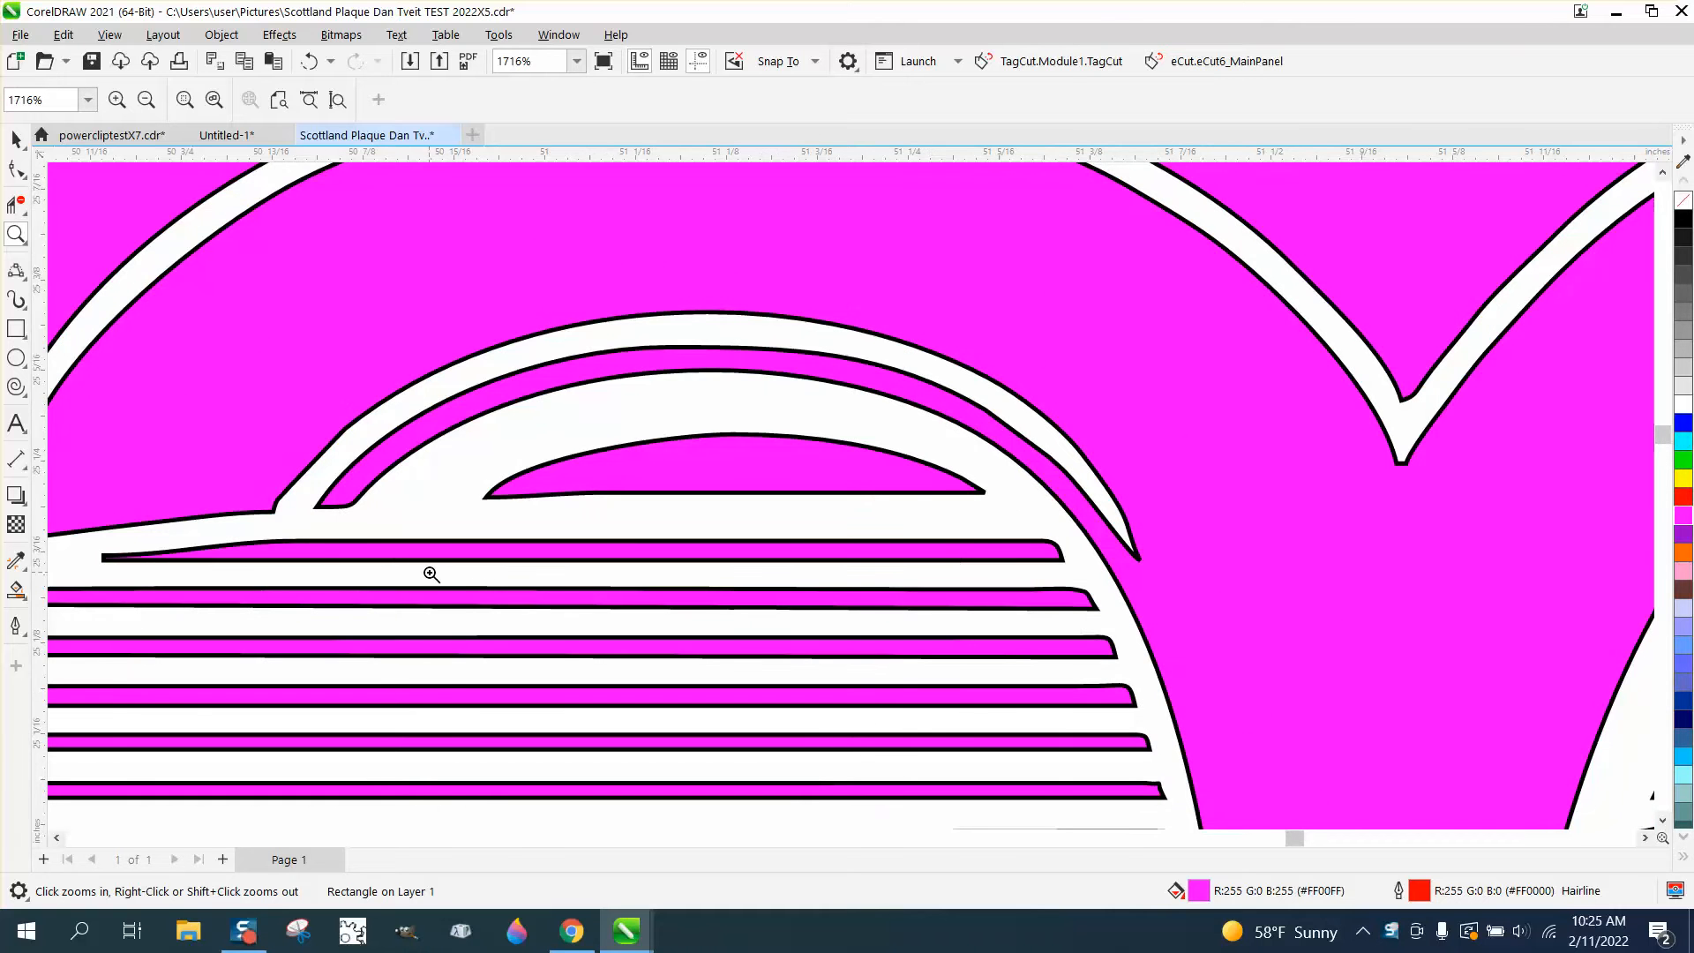
Set the document's nudge distance to 3.5 inches
{"action": "scroll", "coordinate": [1148, 217], "scroll_direction": "down", "scroll_amount": 1}
{"action": "scroll", "coordinate": [832, 346], "scroll_direction": "down", "scroll_amount": 4}
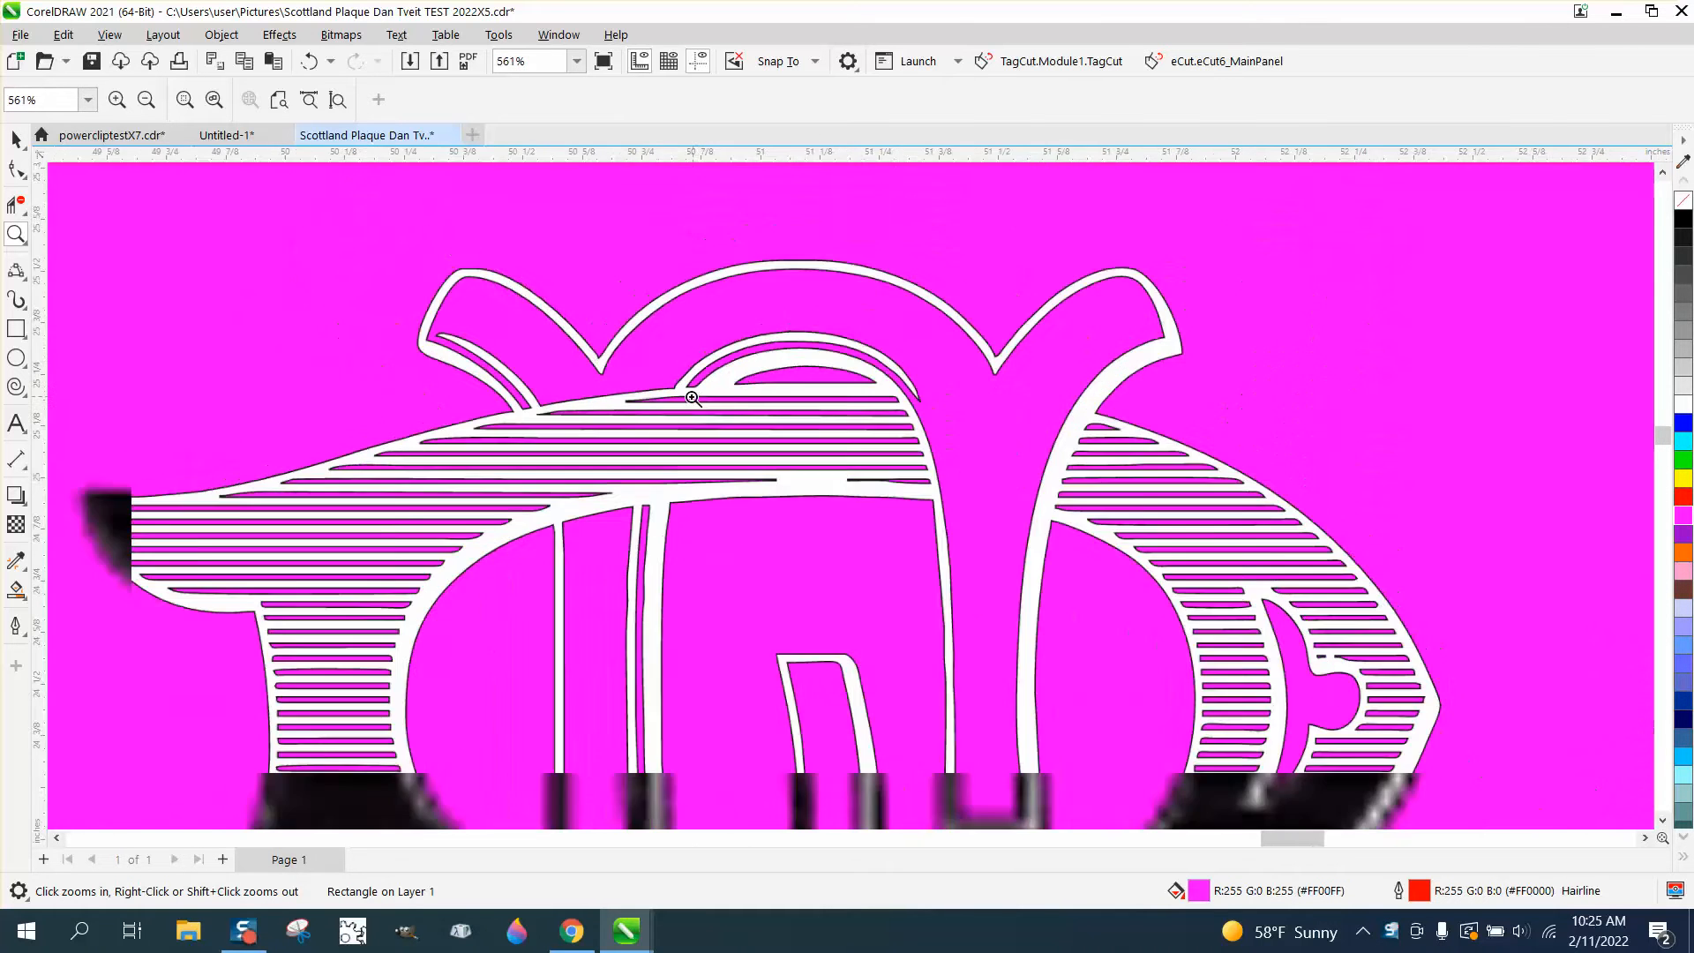
{"action": "left_click", "coordinate": [25, 146]}
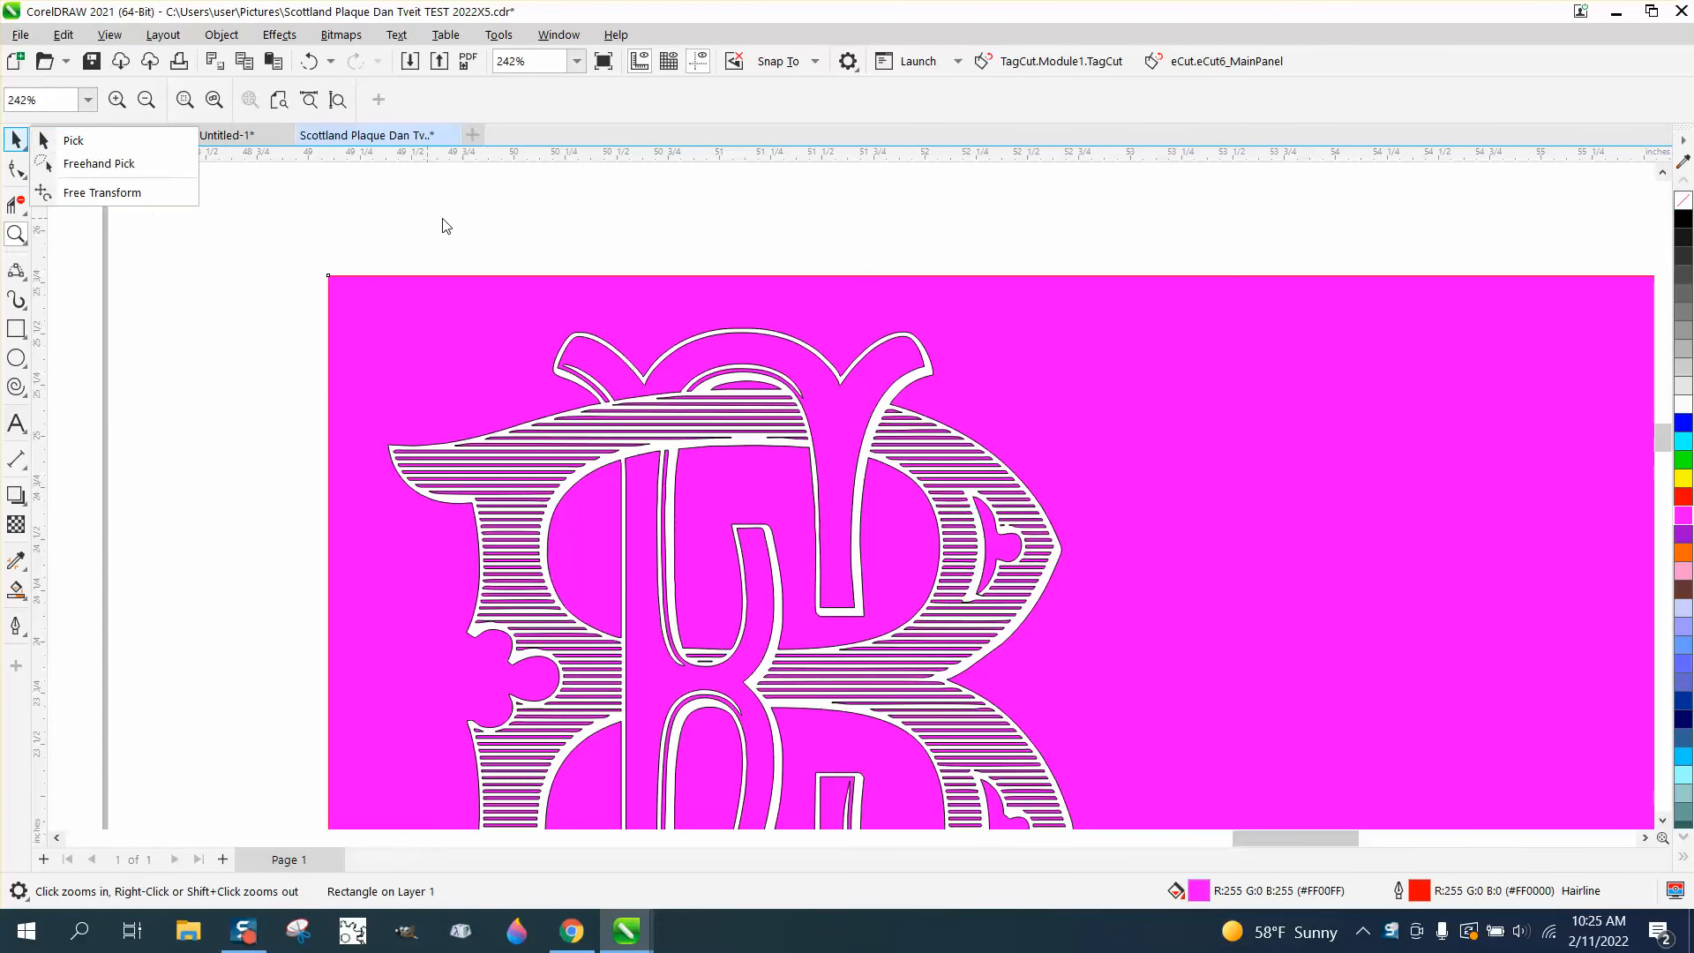
{"action": "left_click", "coordinate": [94, 141]}
{"action": "scroll", "coordinate": [285, 176], "scroll_direction": "down", "scroll_amount": 1}
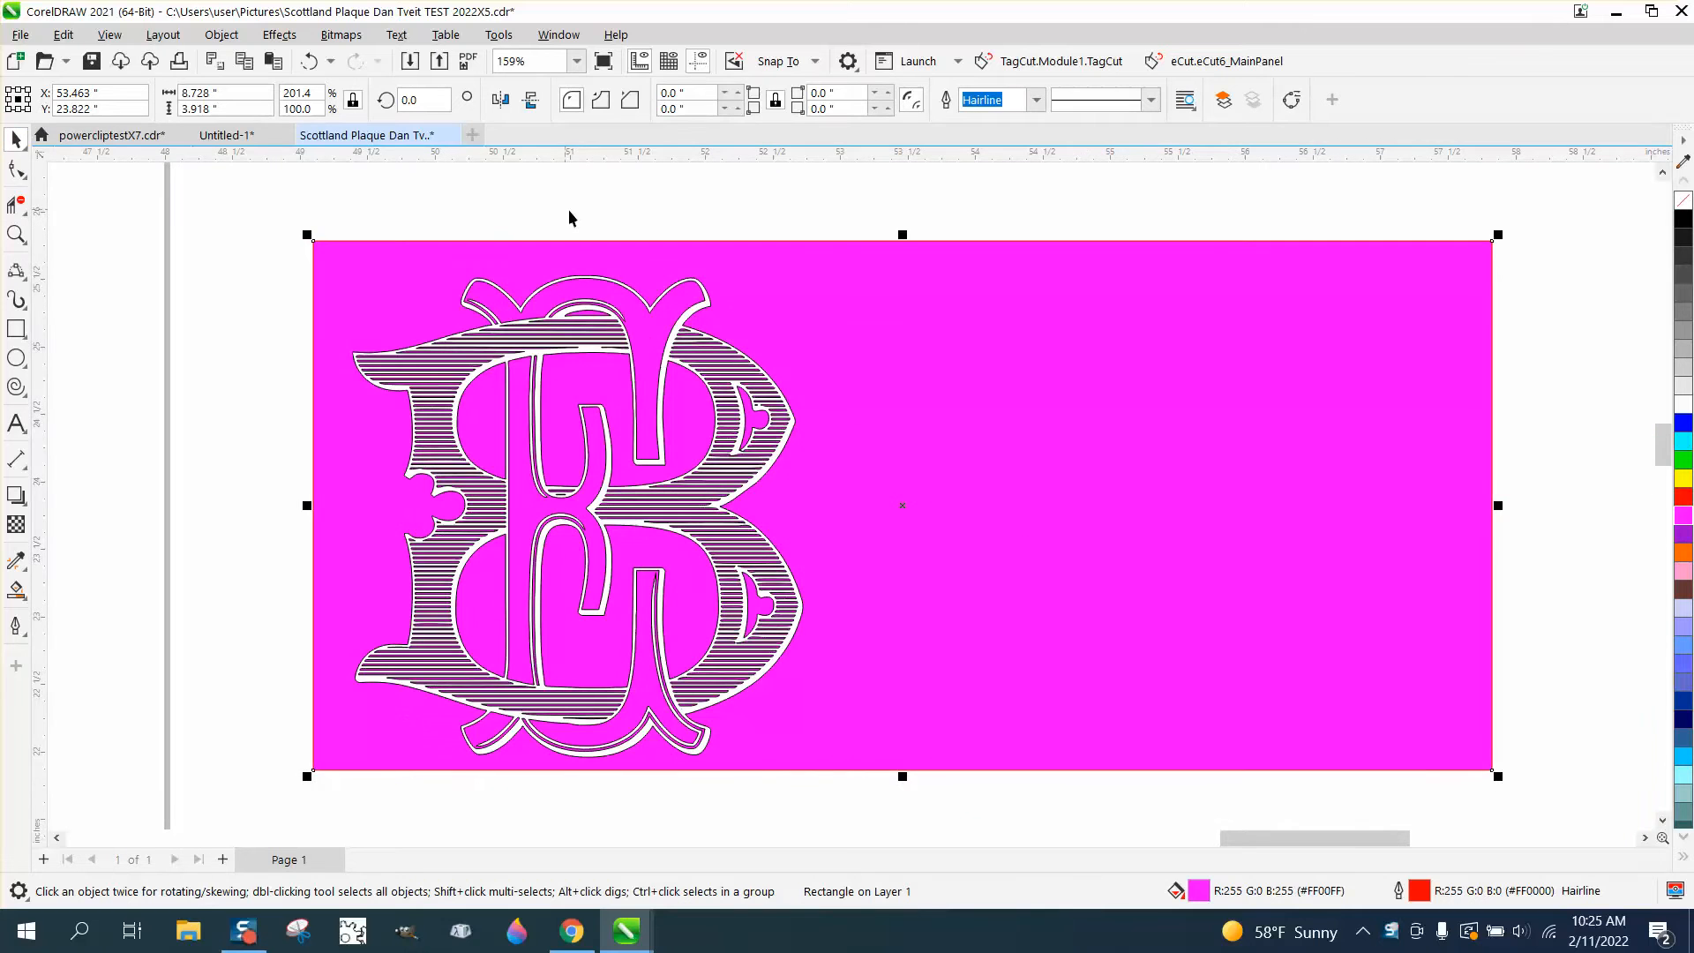
{"action": "left_click_drag", "start_coordinate": [326, 200], "coordinate": [834, 734]}
{"action": "left_click_drag", "start_coordinate": [926, 802], "coordinate": [927, 802]}
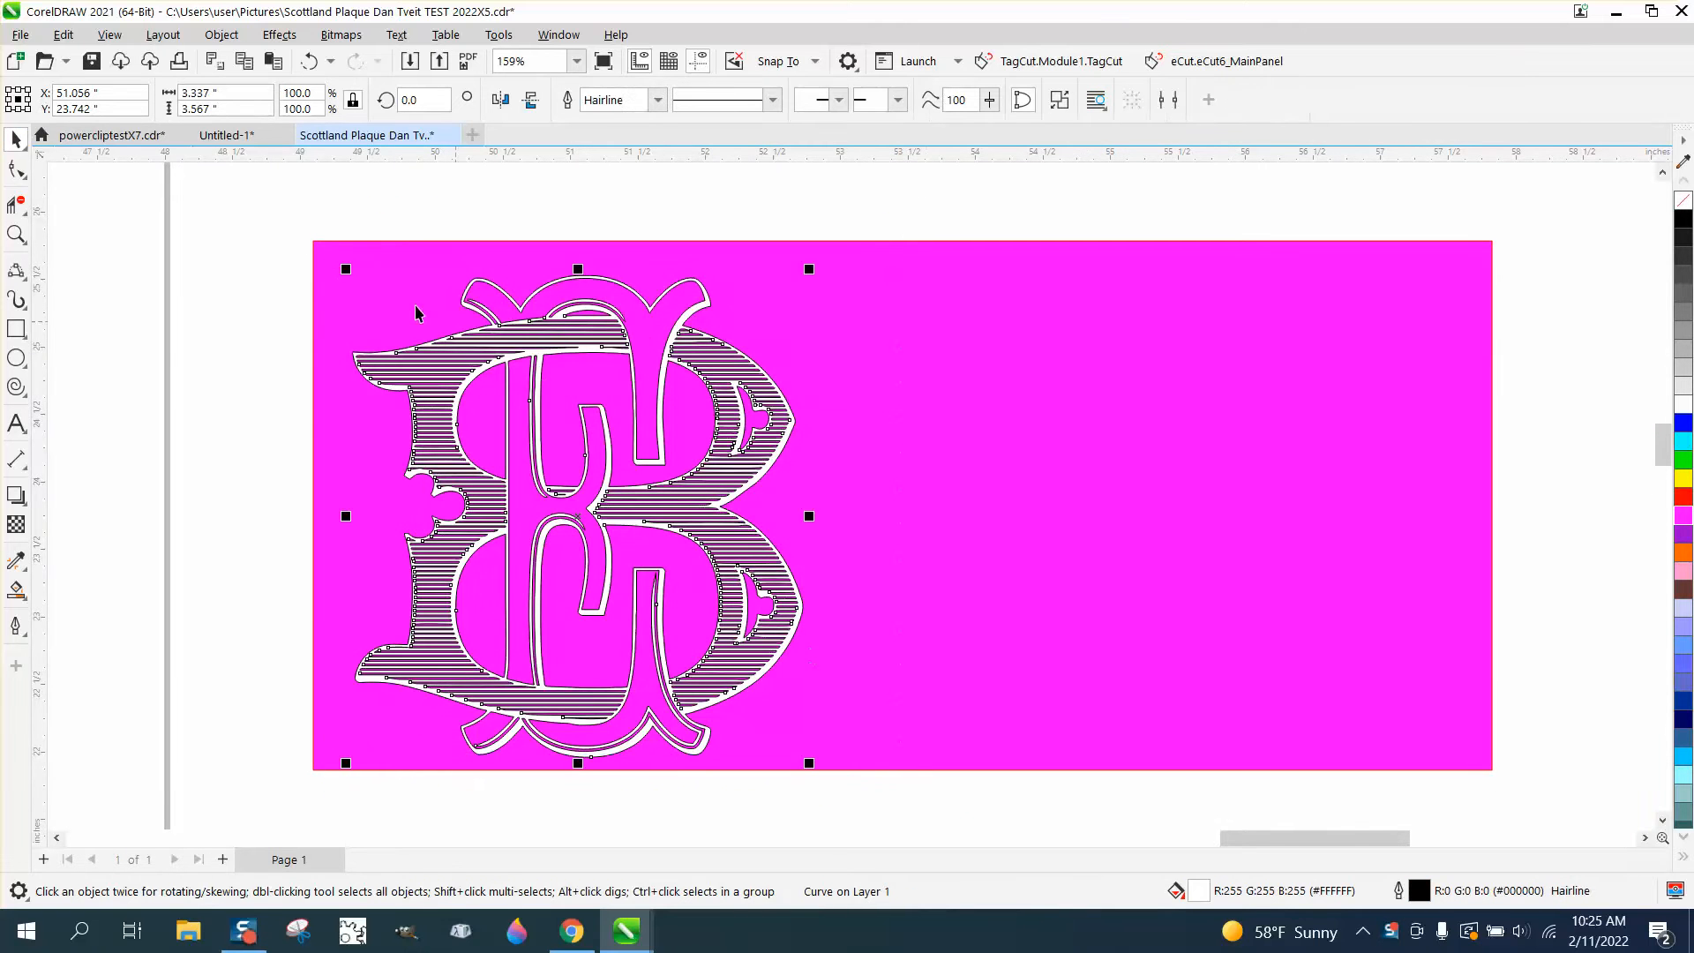
{"action": "left_click", "coordinate": [278, 207]}
{"action": "left_click_drag", "start_coordinate": [581, 100], "coordinate": [511, 109]}
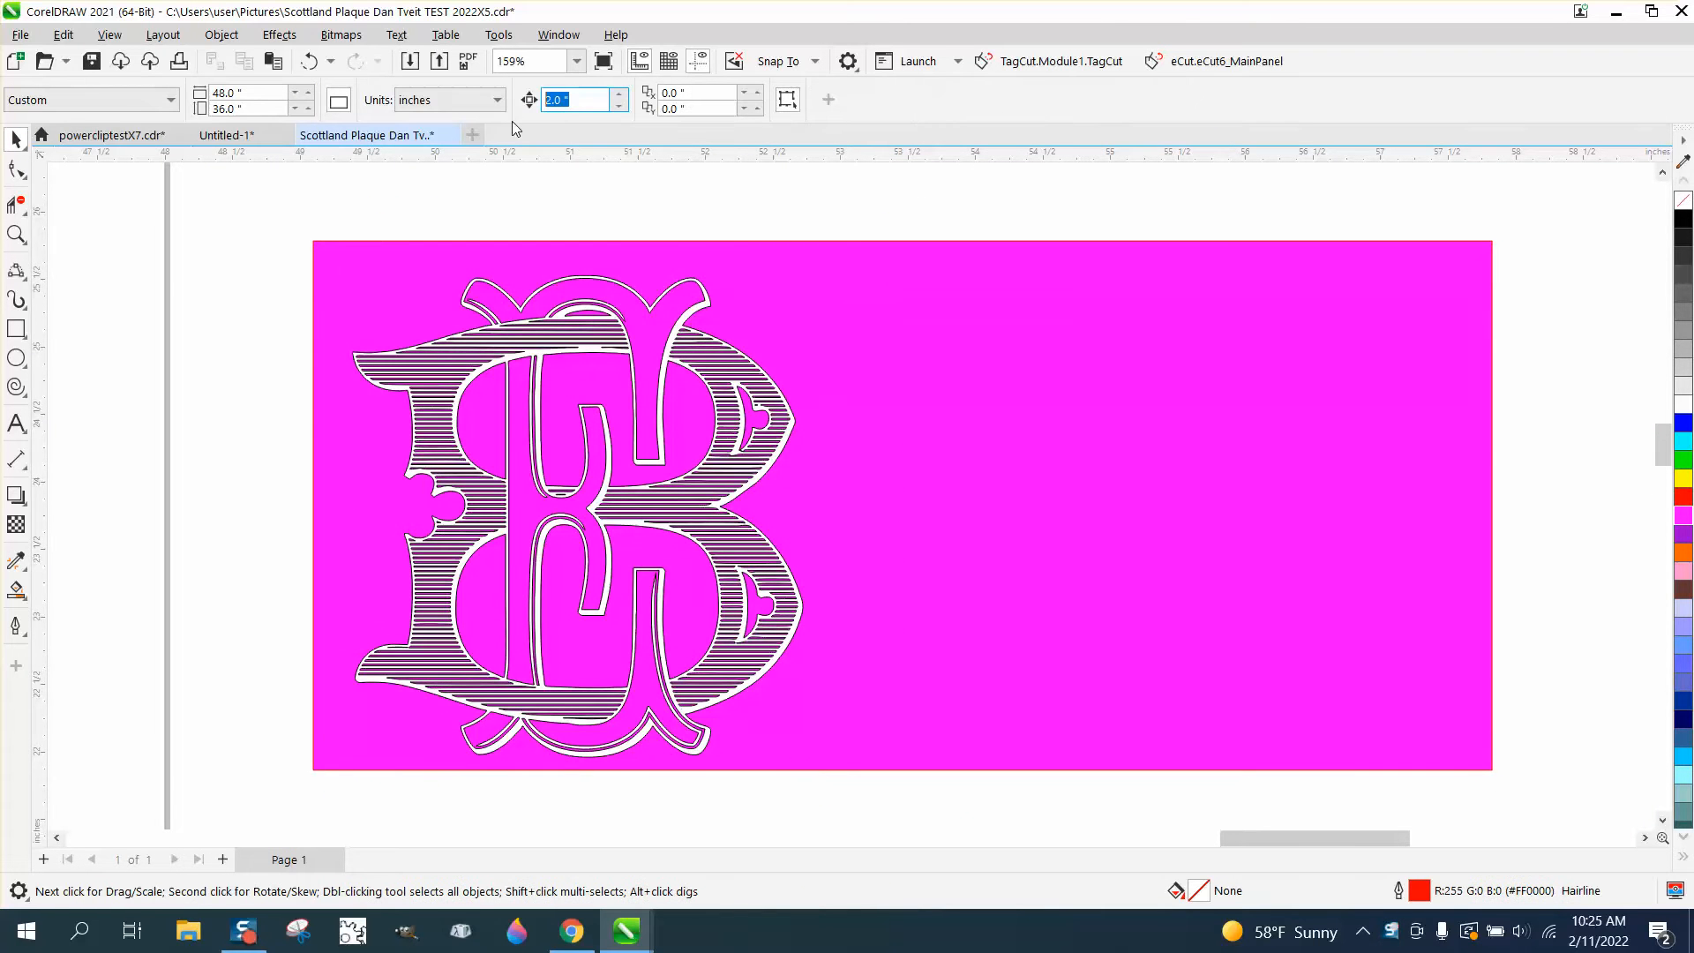
{"action": "type", "text": "3.5"}
Duplicate the monogram curve and nudge the copy 3.5 inches to the right on the magenta rectangle
{"action": "left_click_drag", "start_coordinate": [352, 225], "coordinate": [887, 820]}
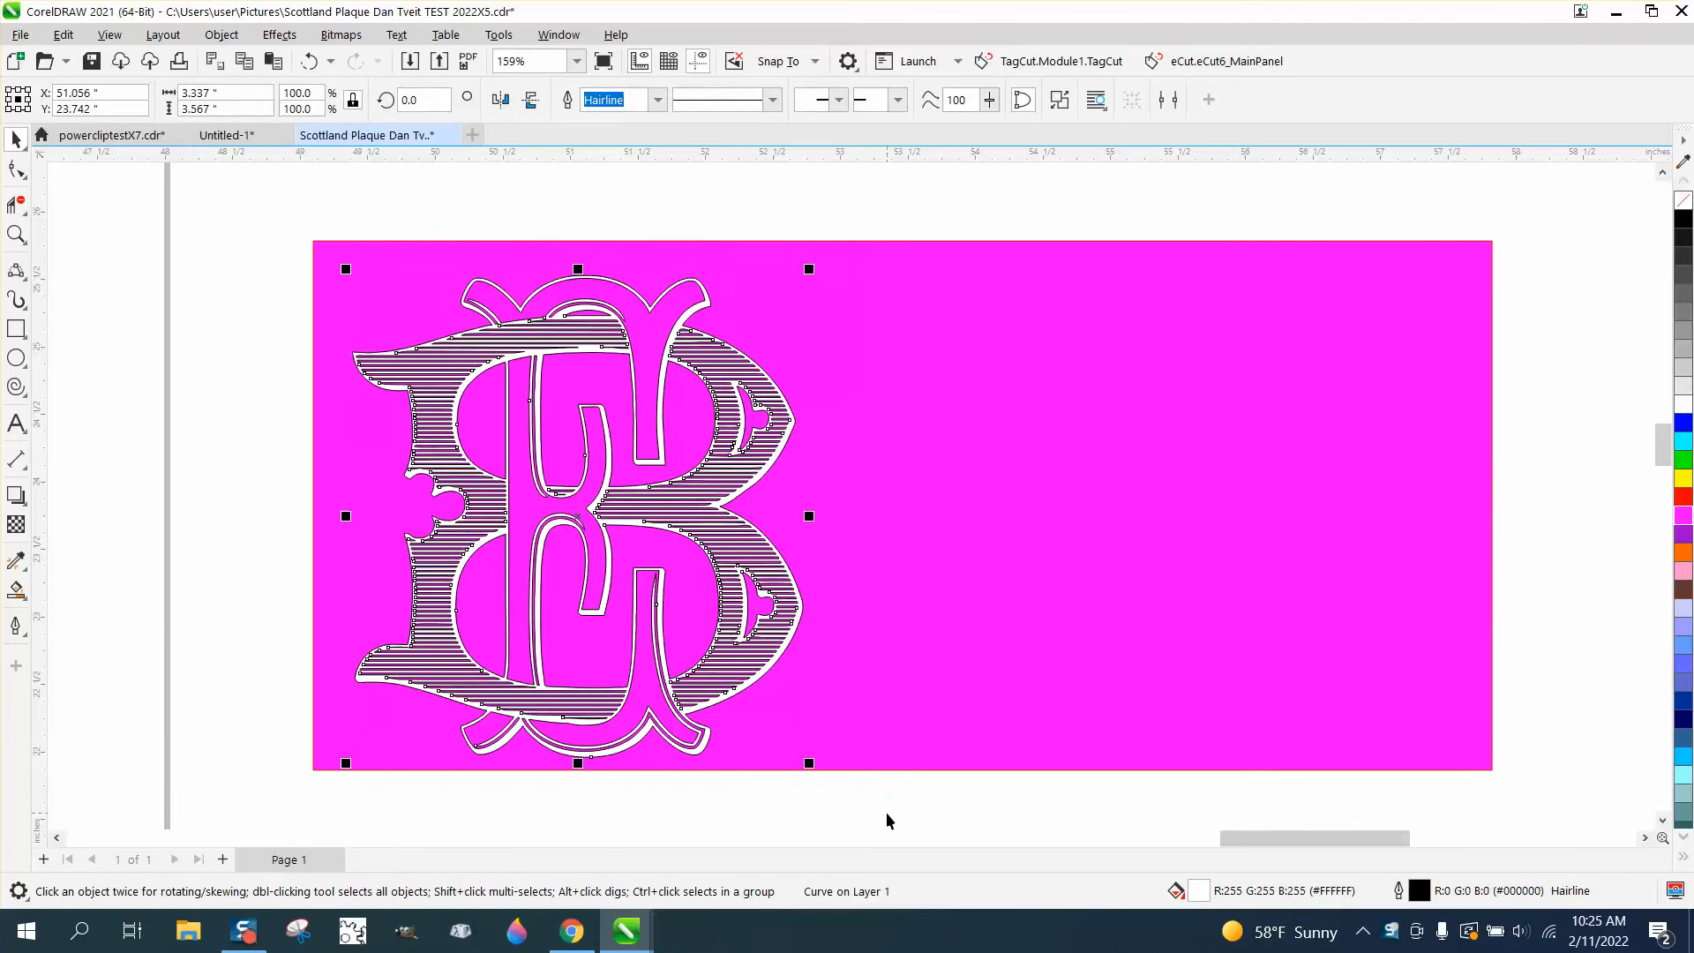
{"action": "key", "text": "KP_Add"}
{"action": "key", "text": "Right"}
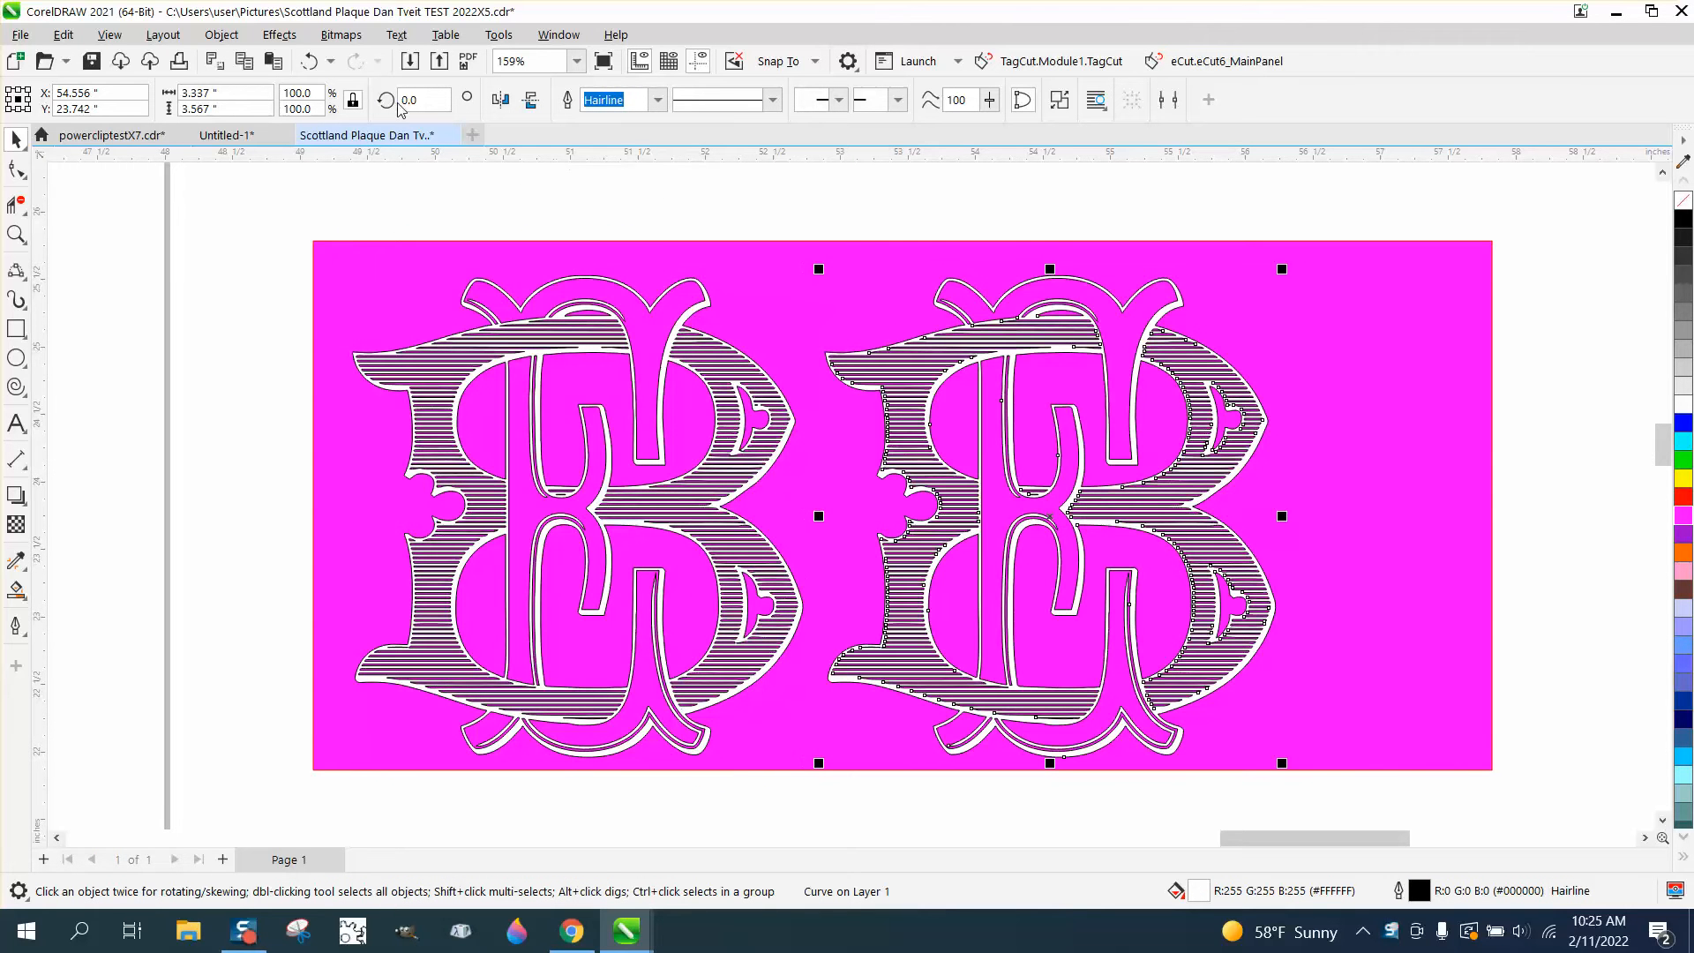
Break the duplicate monogram curve apart and delete the stray thin line near the bottom of its silhouette
{"action": "scroll", "coordinate": [1452, 844], "scroll_direction": "down", "scroll_amount": 1}
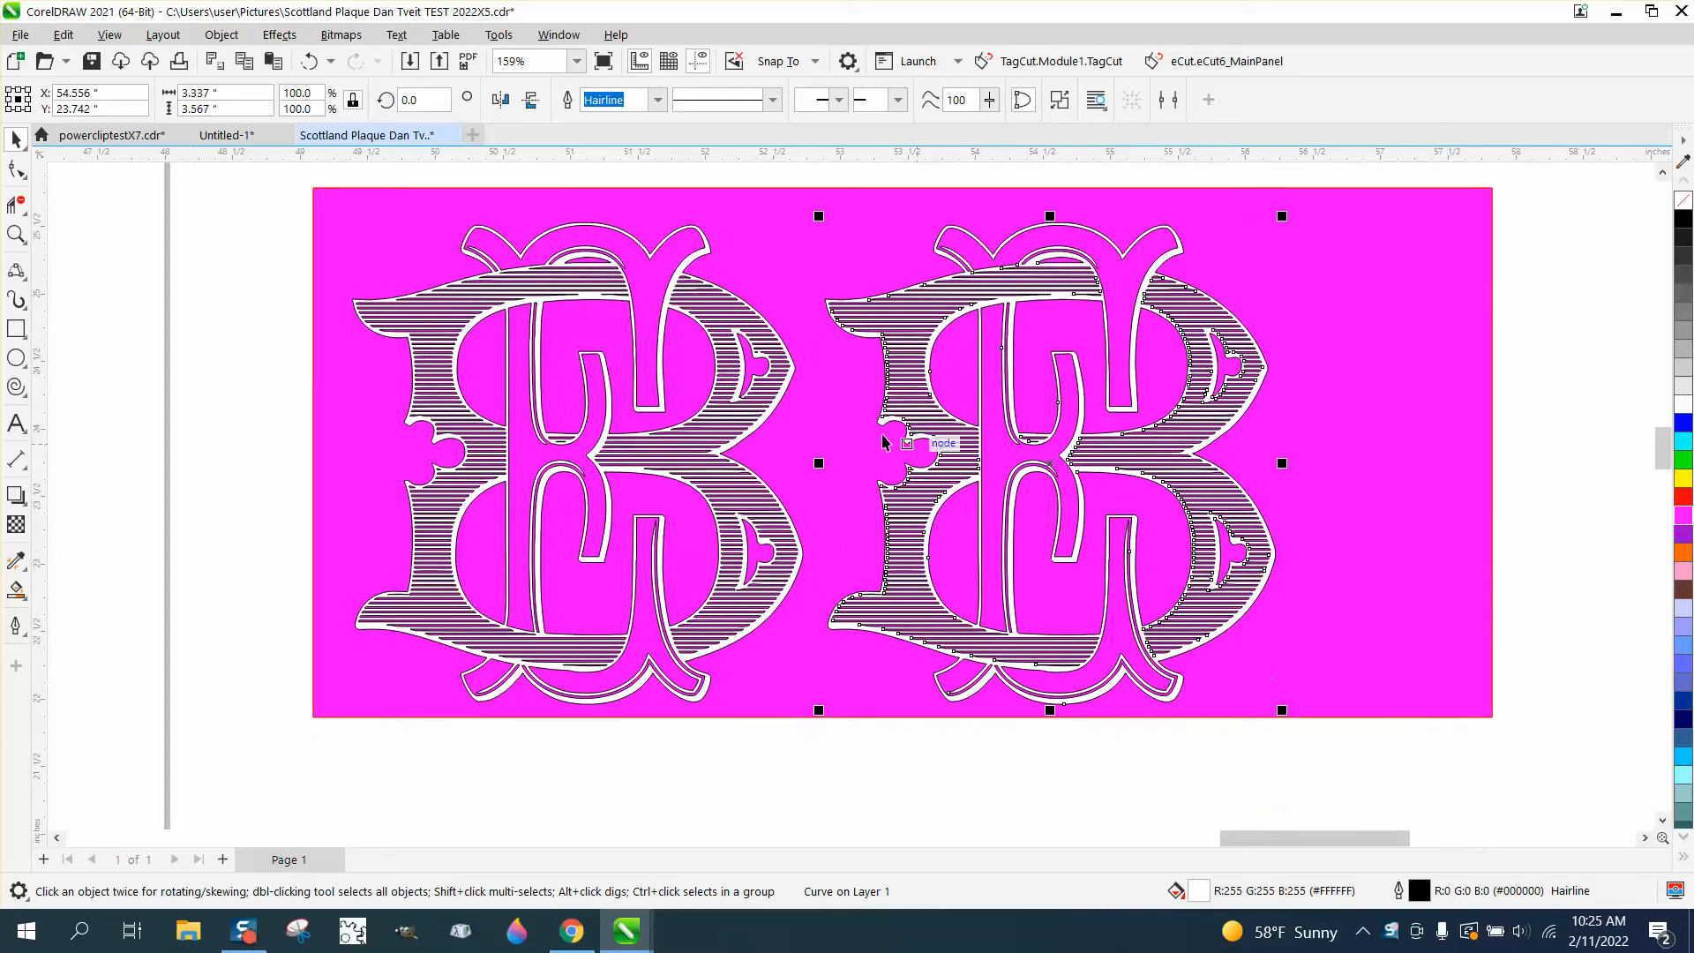
{"action": "left_click", "coordinate": [222, 34]}
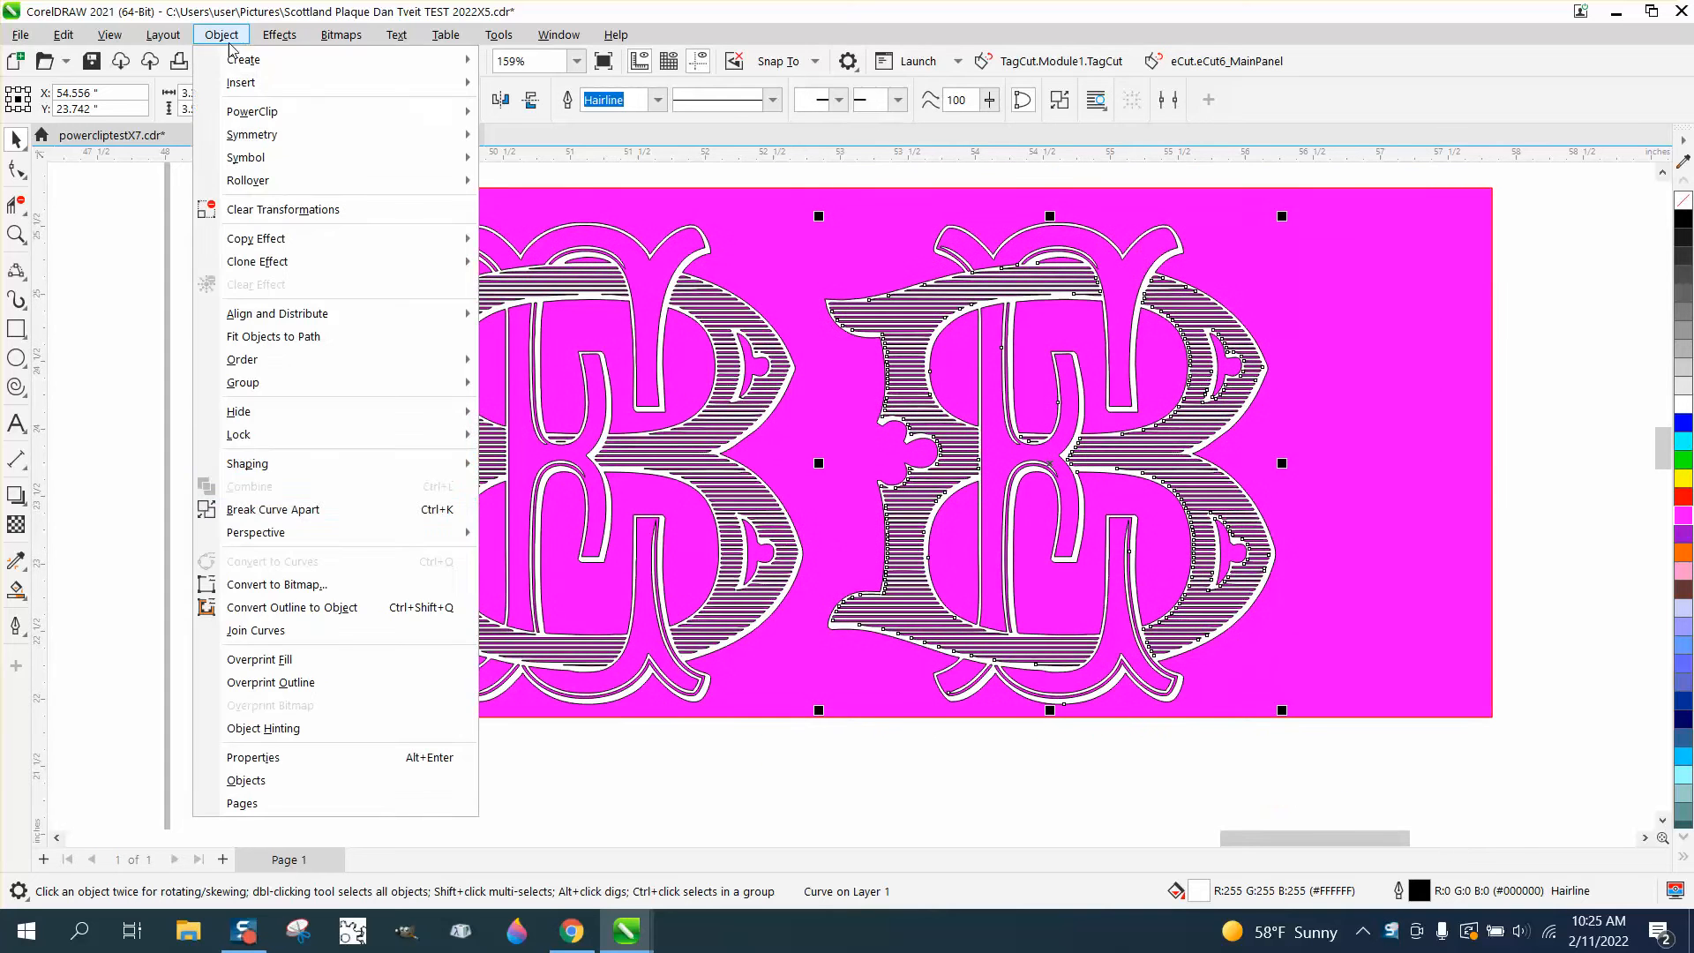
{"action": "left_click", "coordinate": [269, 511]}
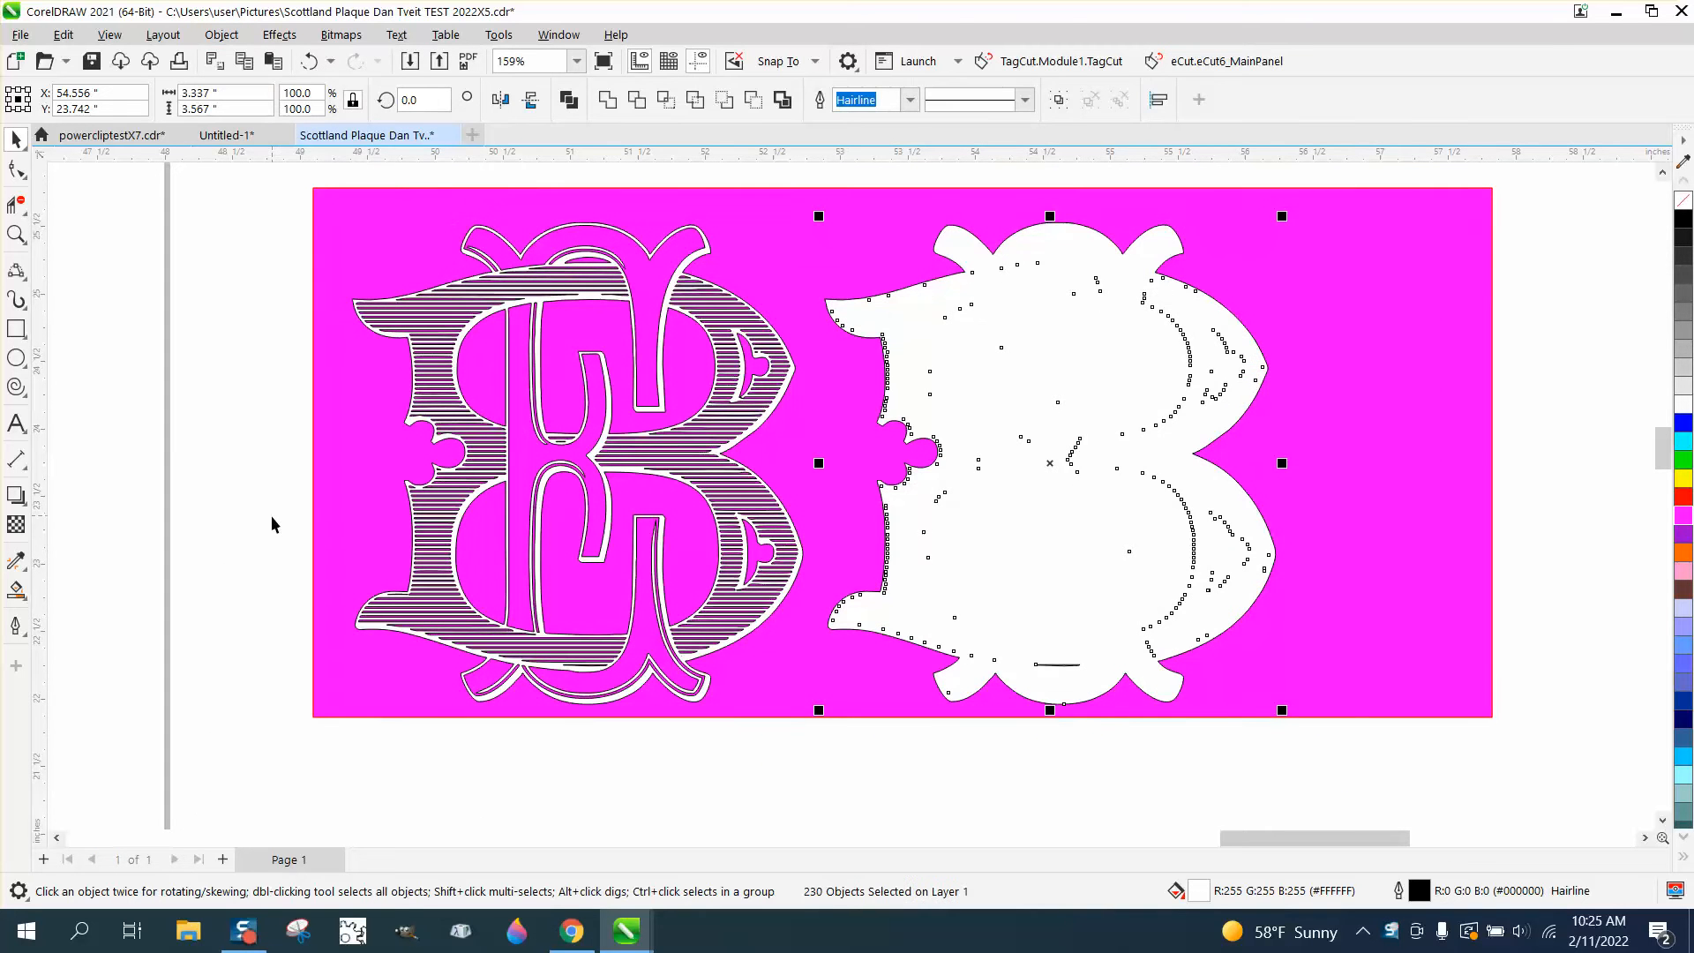
{"action": "left_click", "coordinate": [960, 805]}
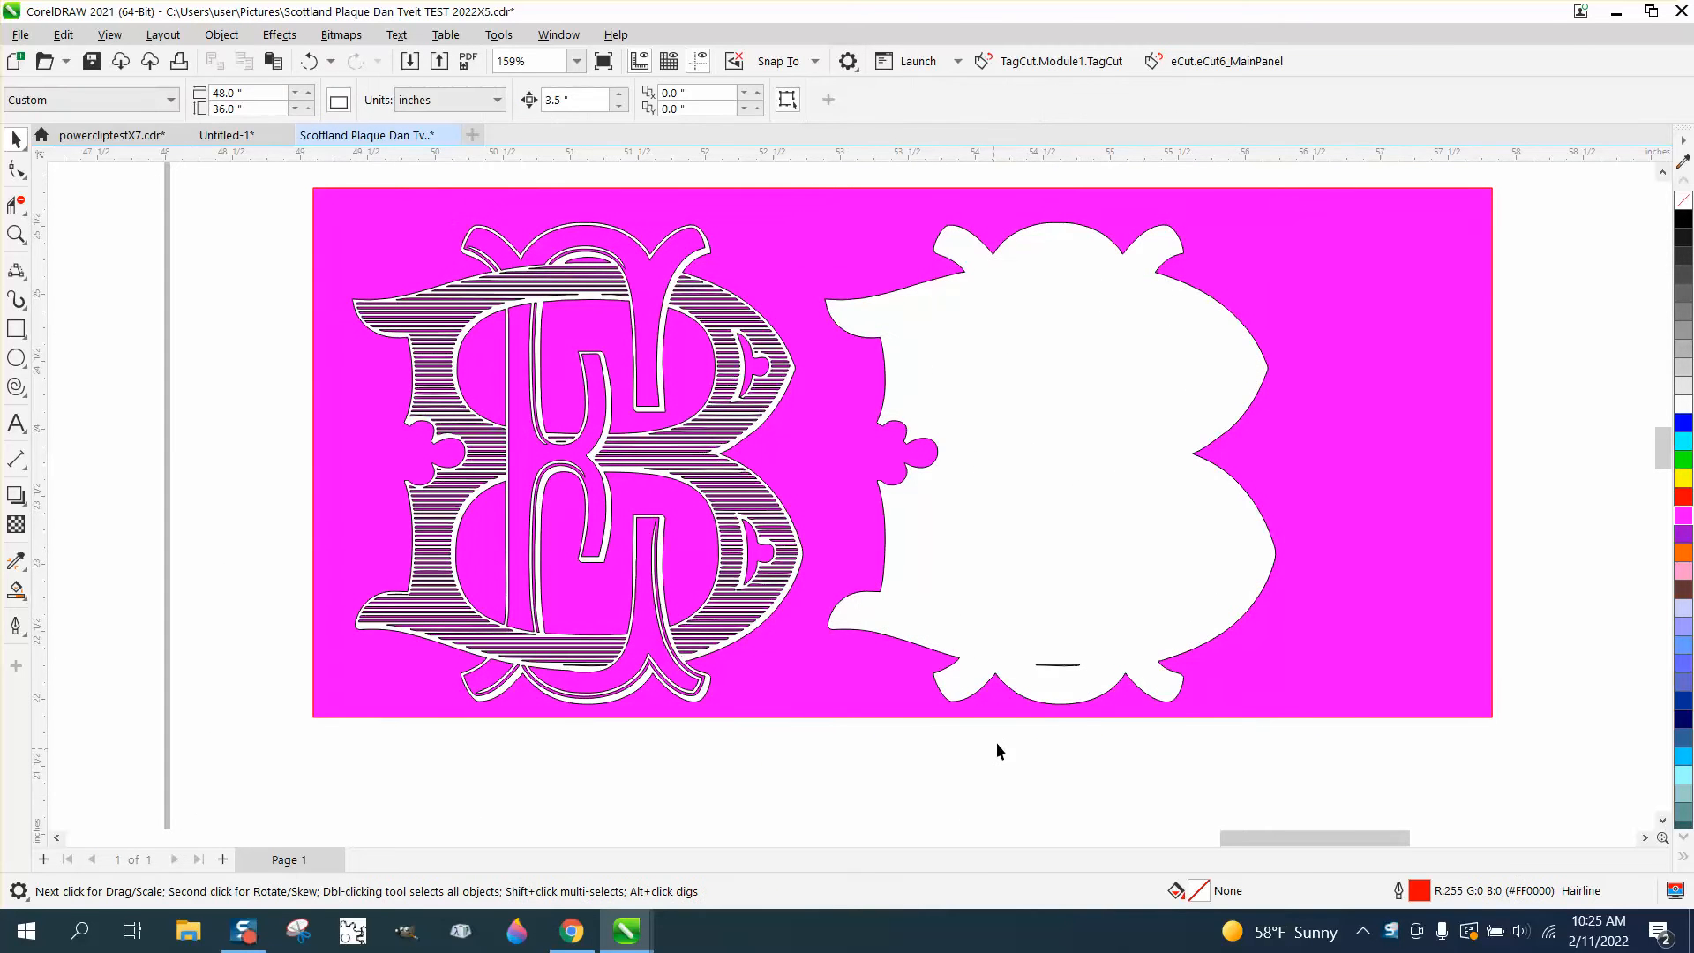
{"action": "left_click", "coordinate": [1058, 666]}
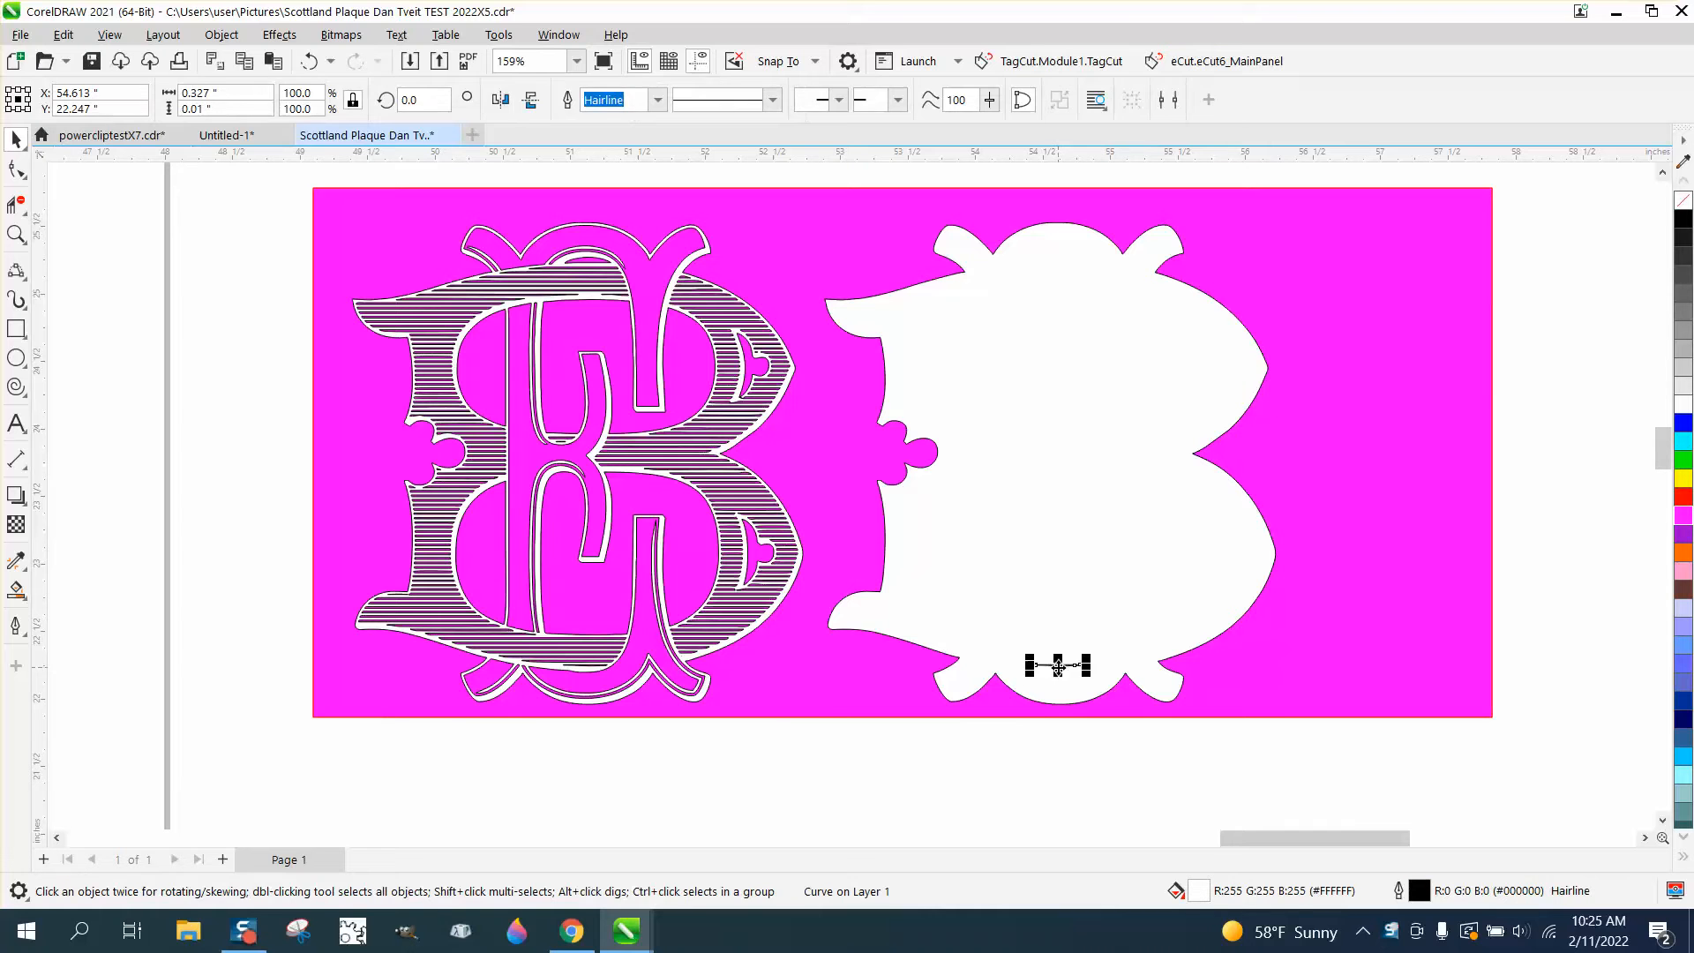
{"action": "key", "text": "Delete"}
Remove the outline from the solid white silhouette and nudge it 3.5 inches left, over the original monogram
{"action": "left_click", "coordinate": [1112, 648]}
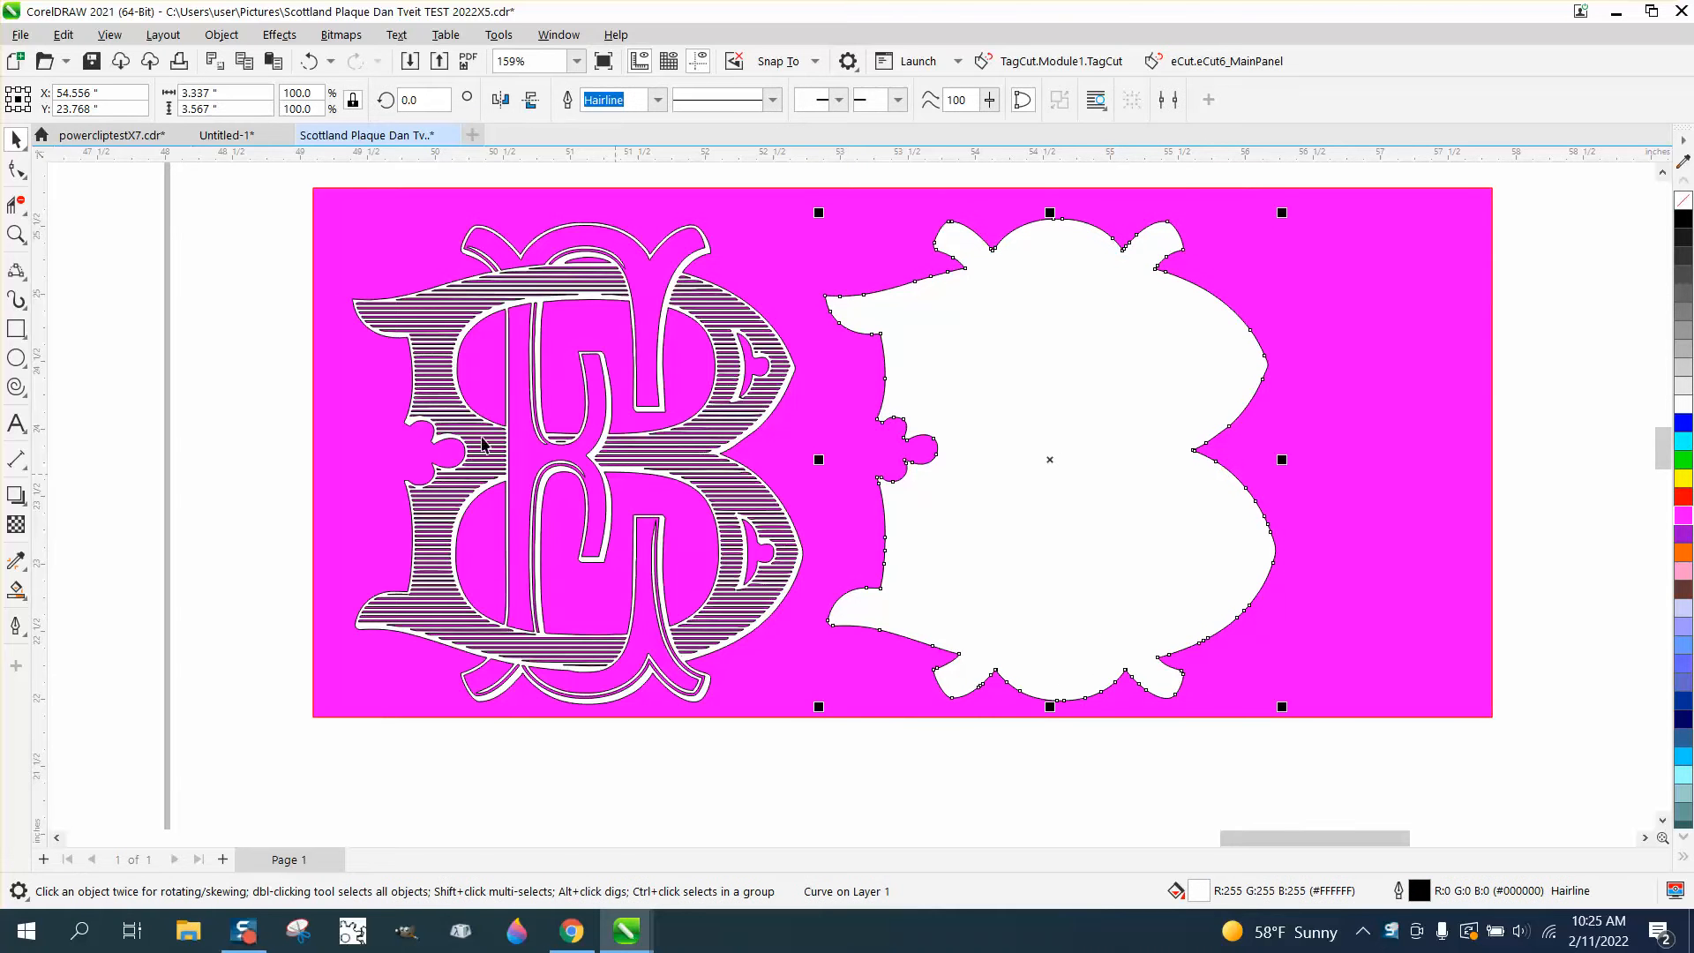
{"action": "left_click", "coordinate": [311, 61]}
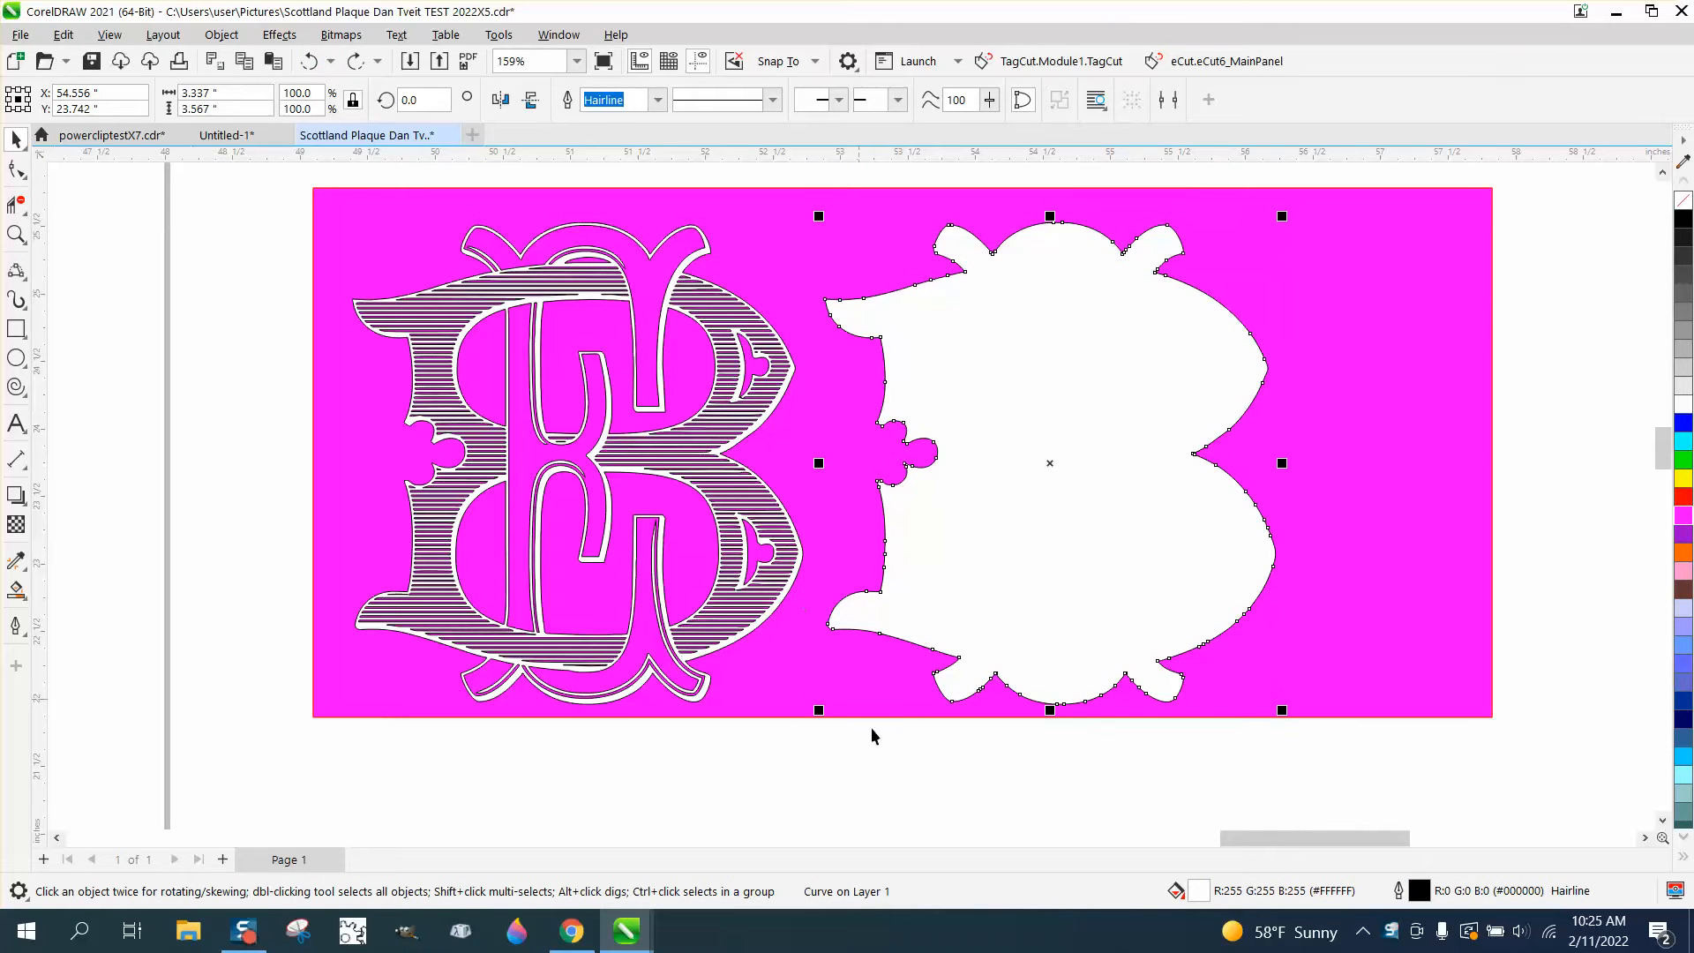
{"action": "left_click", "coordinate": [986, 797]}
{"action": "left_click", "coordinate": [1163, 601]}
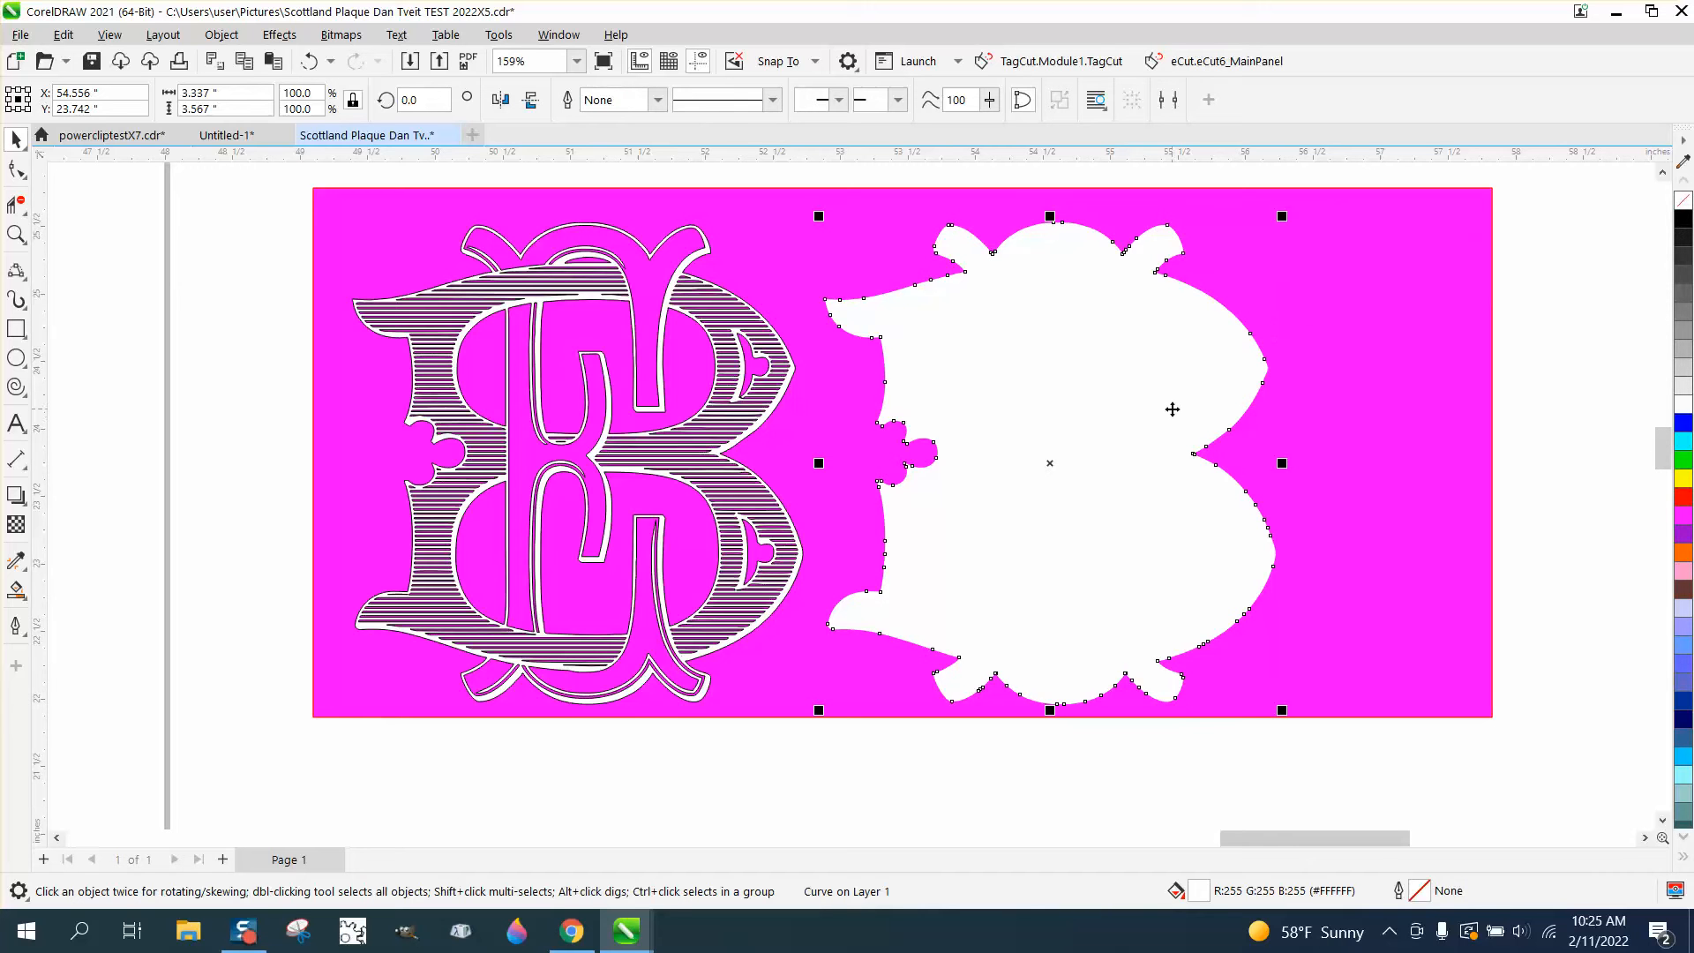
{"action": "key", "text": "Left"}
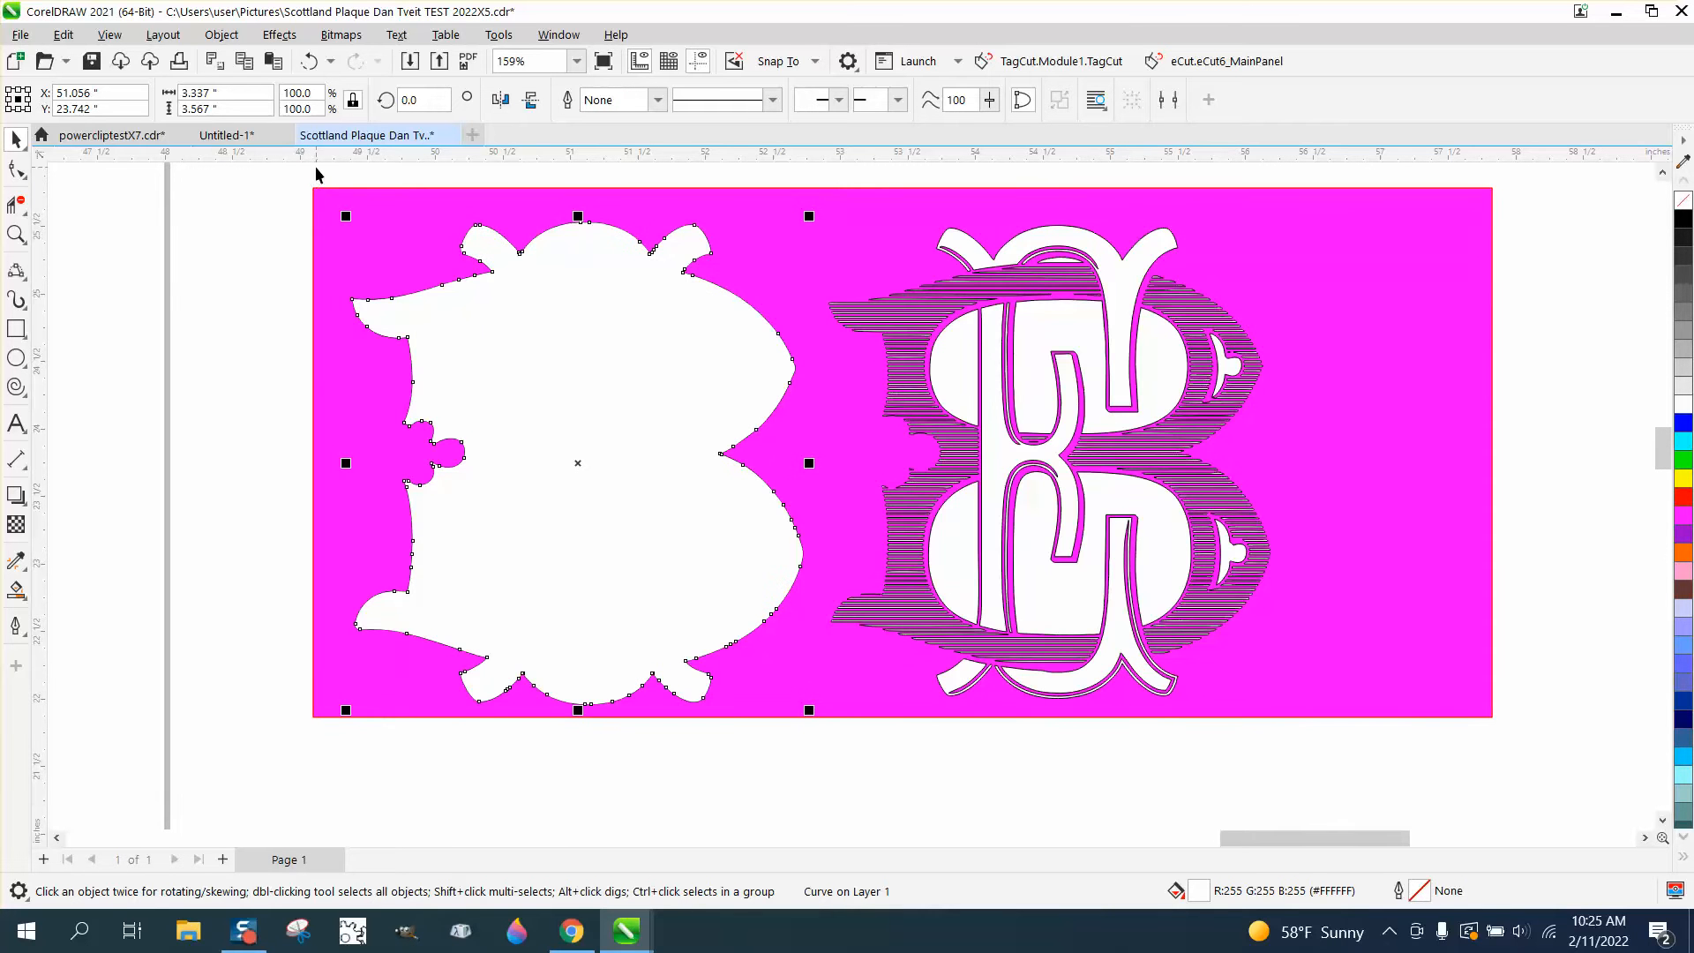
Send the white silhouette covering the original monogram to the back of the page
{"action": "key", "text": "Escape"}
{"action": "left_click", "coordinate": [450, 351]}
{"action": "left_click", "coordinate": [221, 34]}
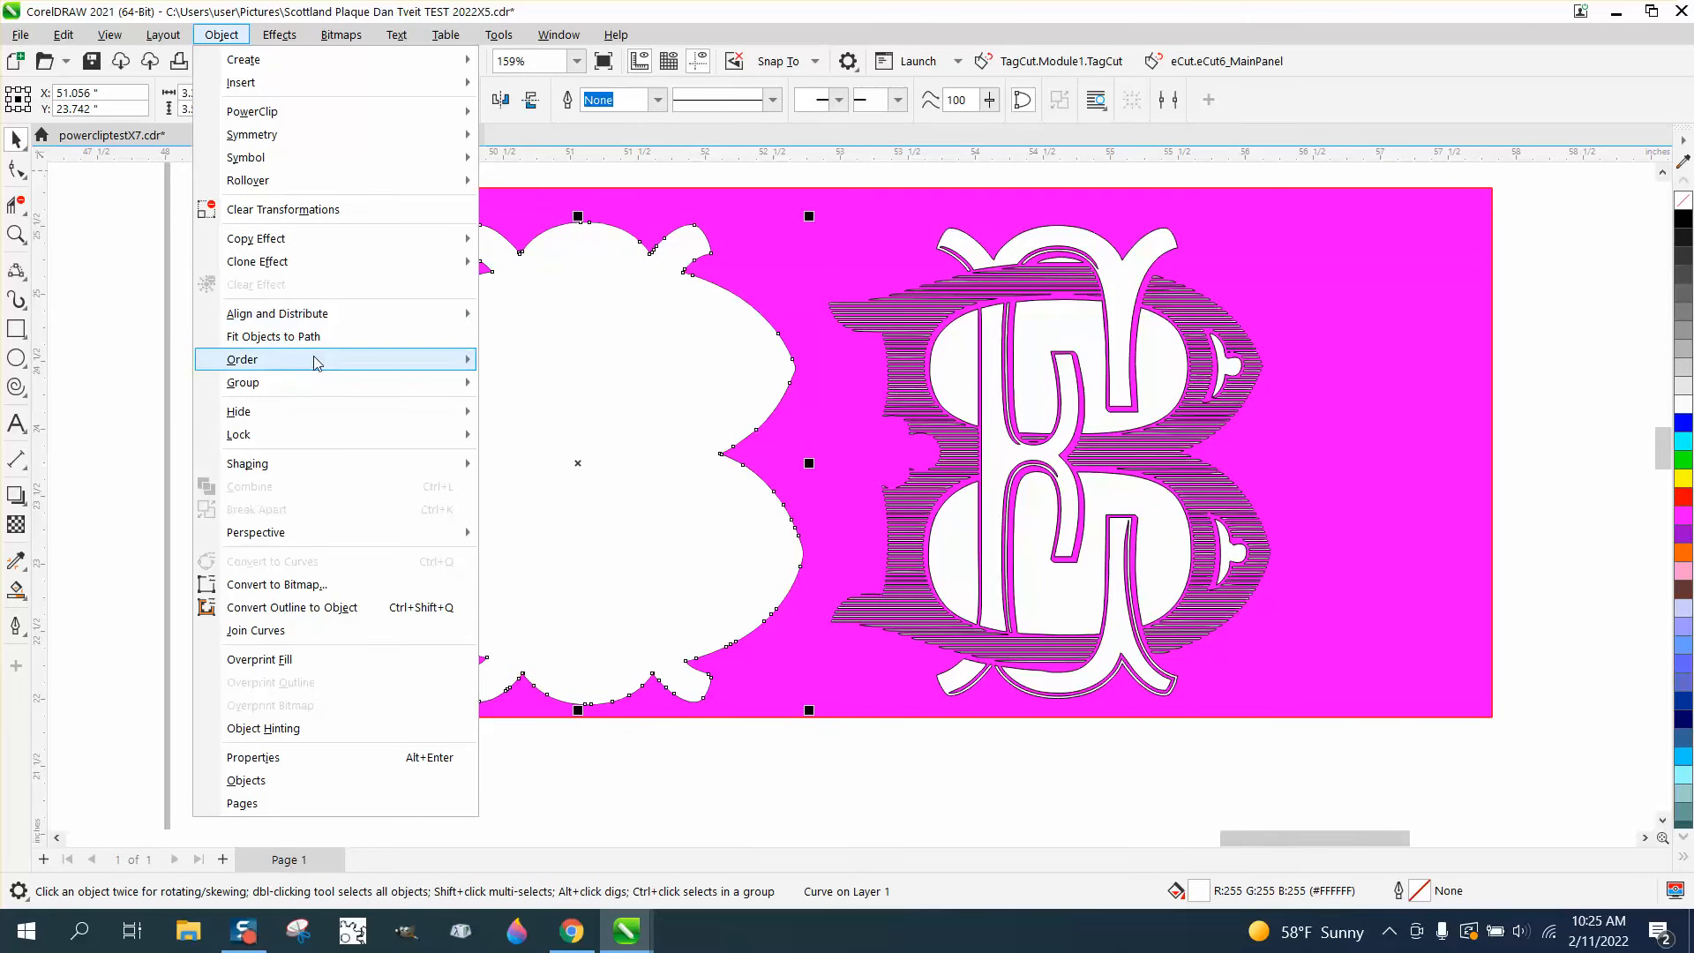
{"action": "mouse_move", "coordinate": [339, 363]}
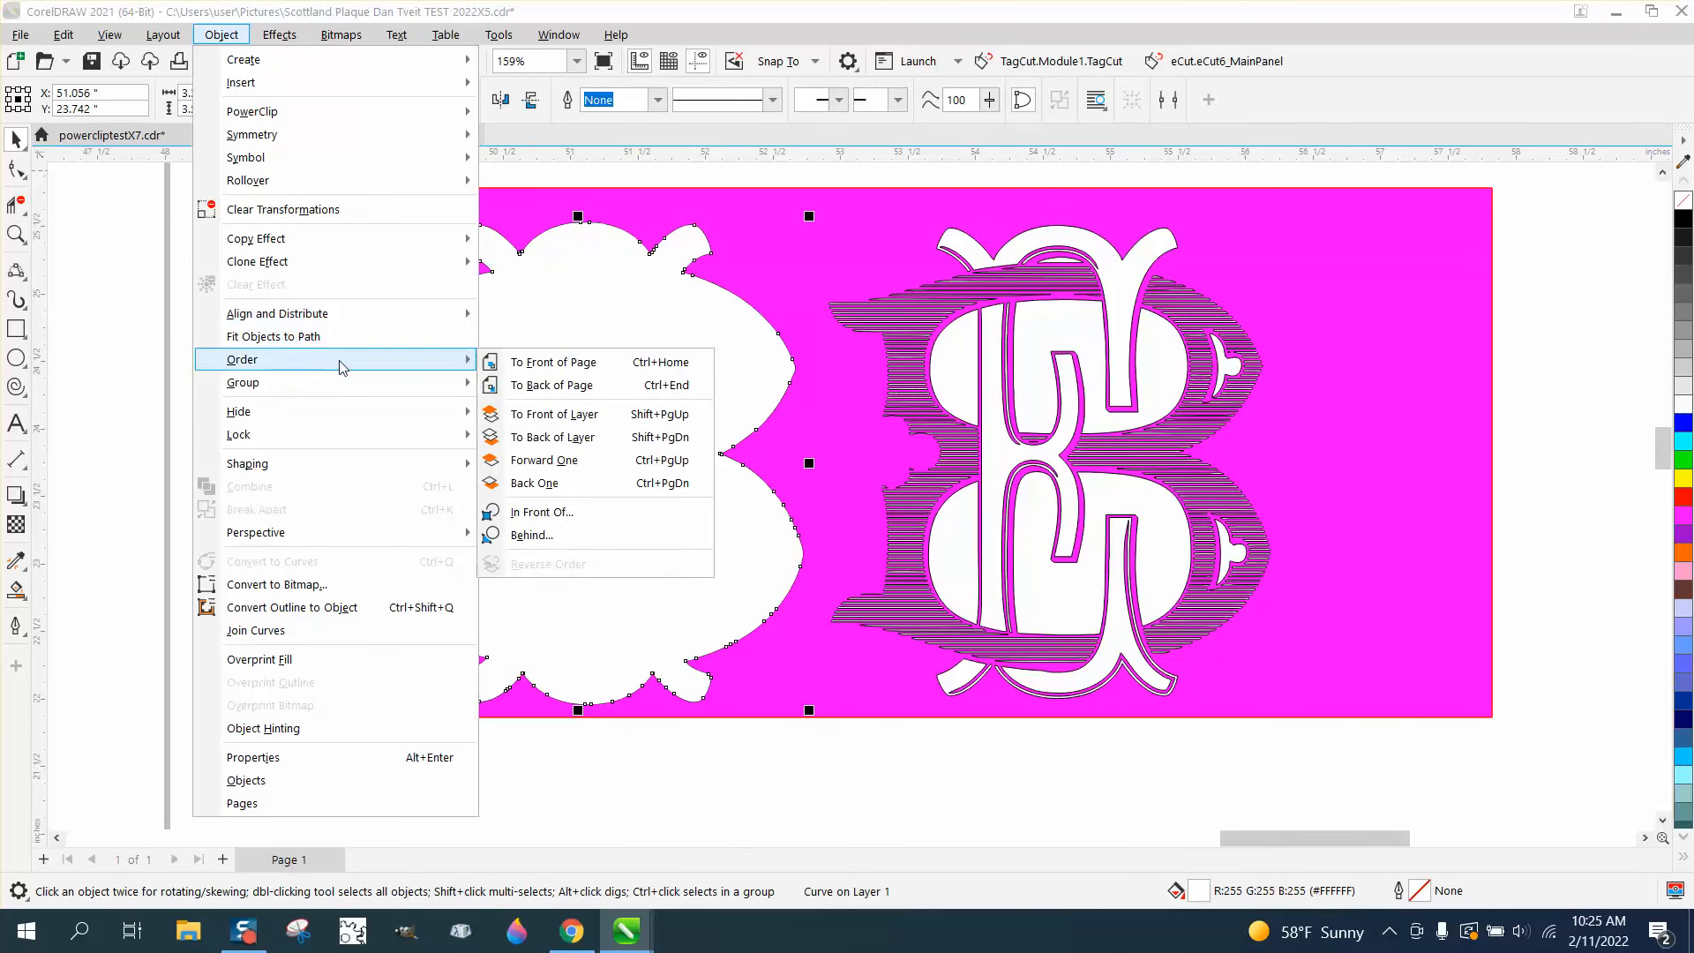
{"action": "left_click", "coordinate": [532, 385]}
Send the magenta rectangle to the back of the page, behind the white silhouette
{"action": "left_click", "coordinate": [16, 234]}
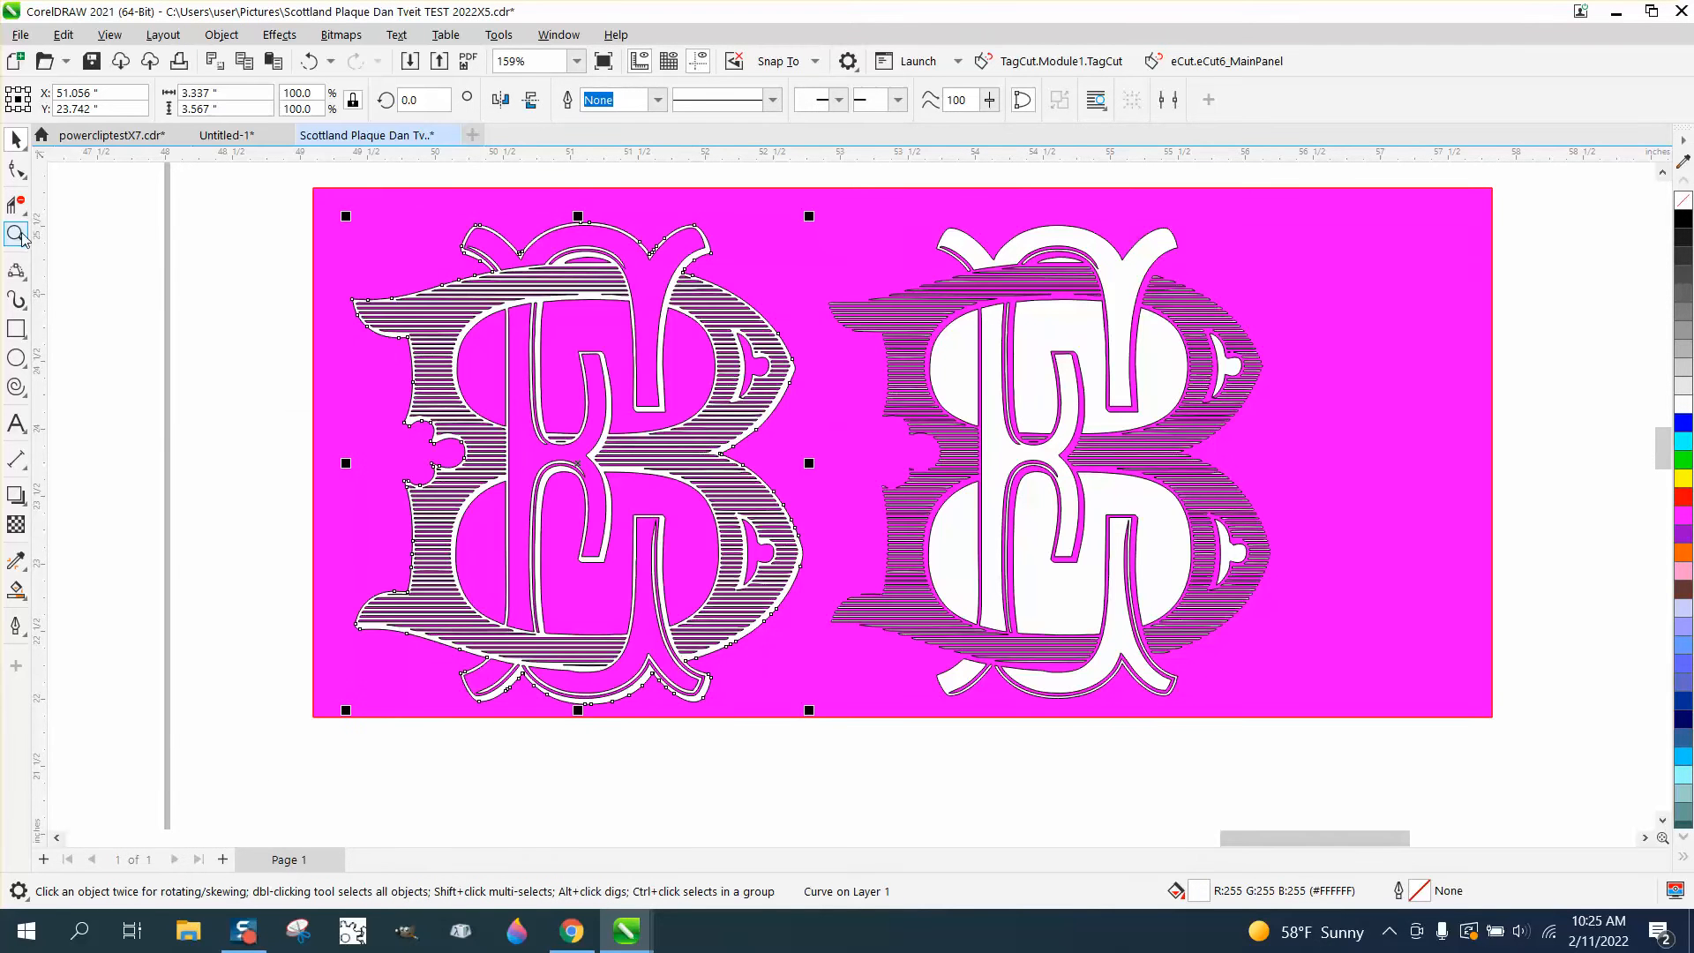
{"action": "left_click_drag", "start_coordinate": [437, 262], "coordinate": [593, 341]}
{"action": "scroll", "coordinate": [587, 340], "scroll_direction": "down", "scroll_amount": 1}
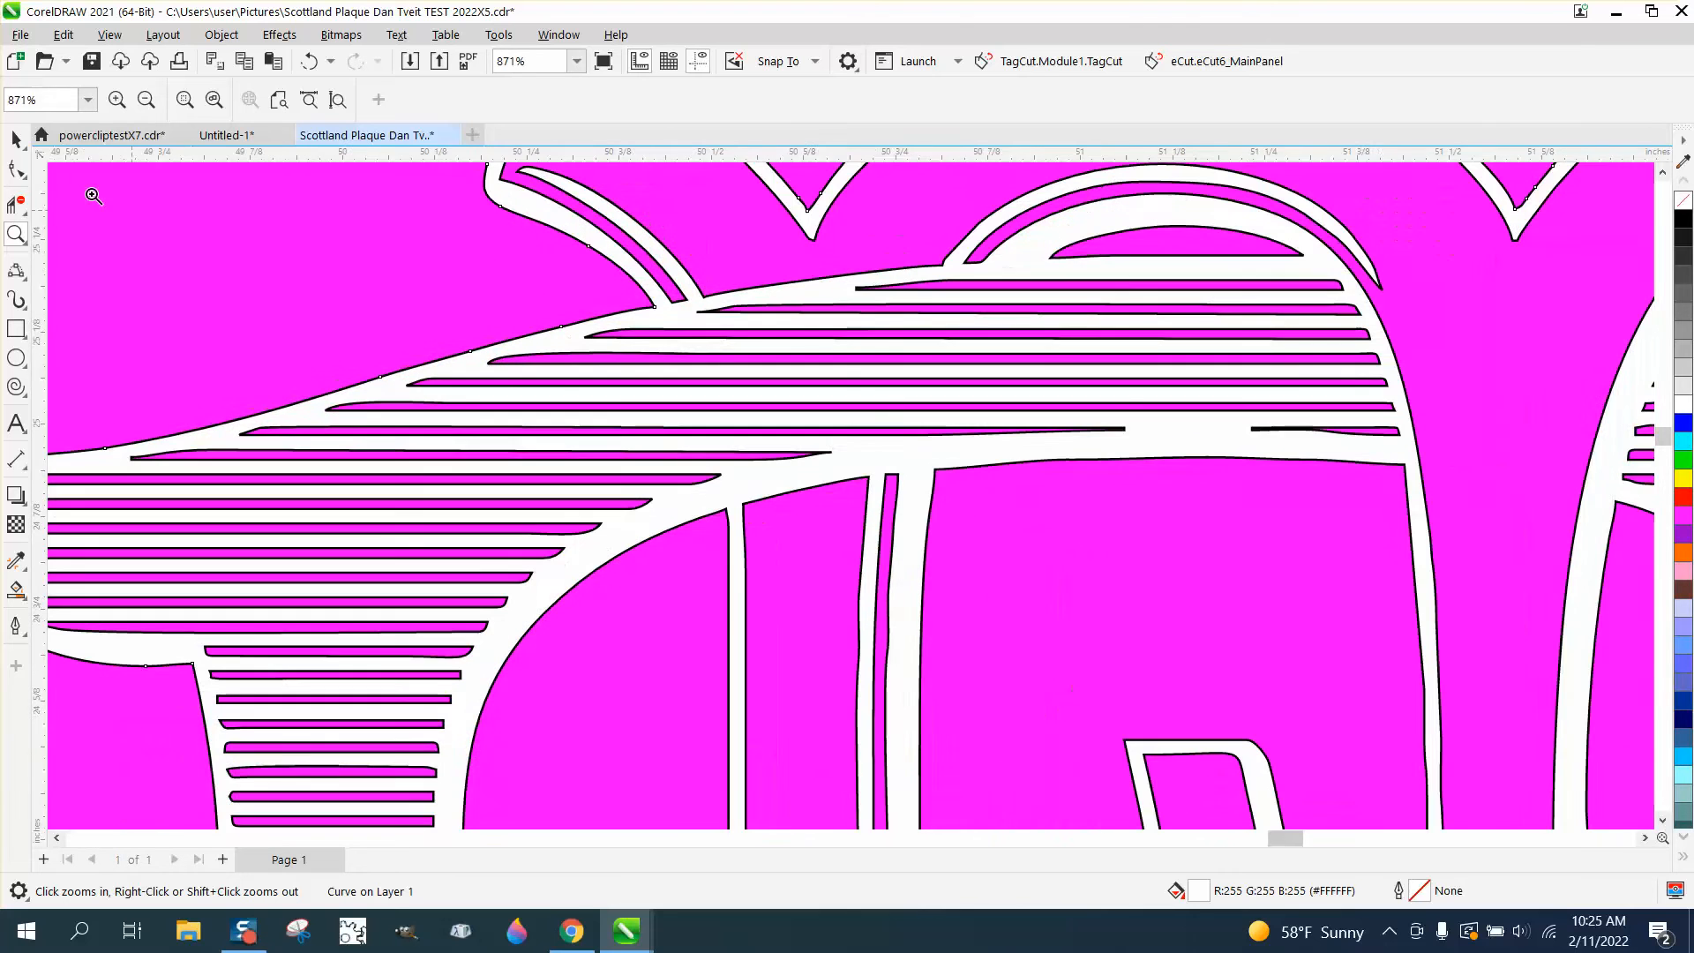
{"action": "left_click", "coordinate": [16, 139]}
{"action": "left_click", "coordinate": [228, 228]}
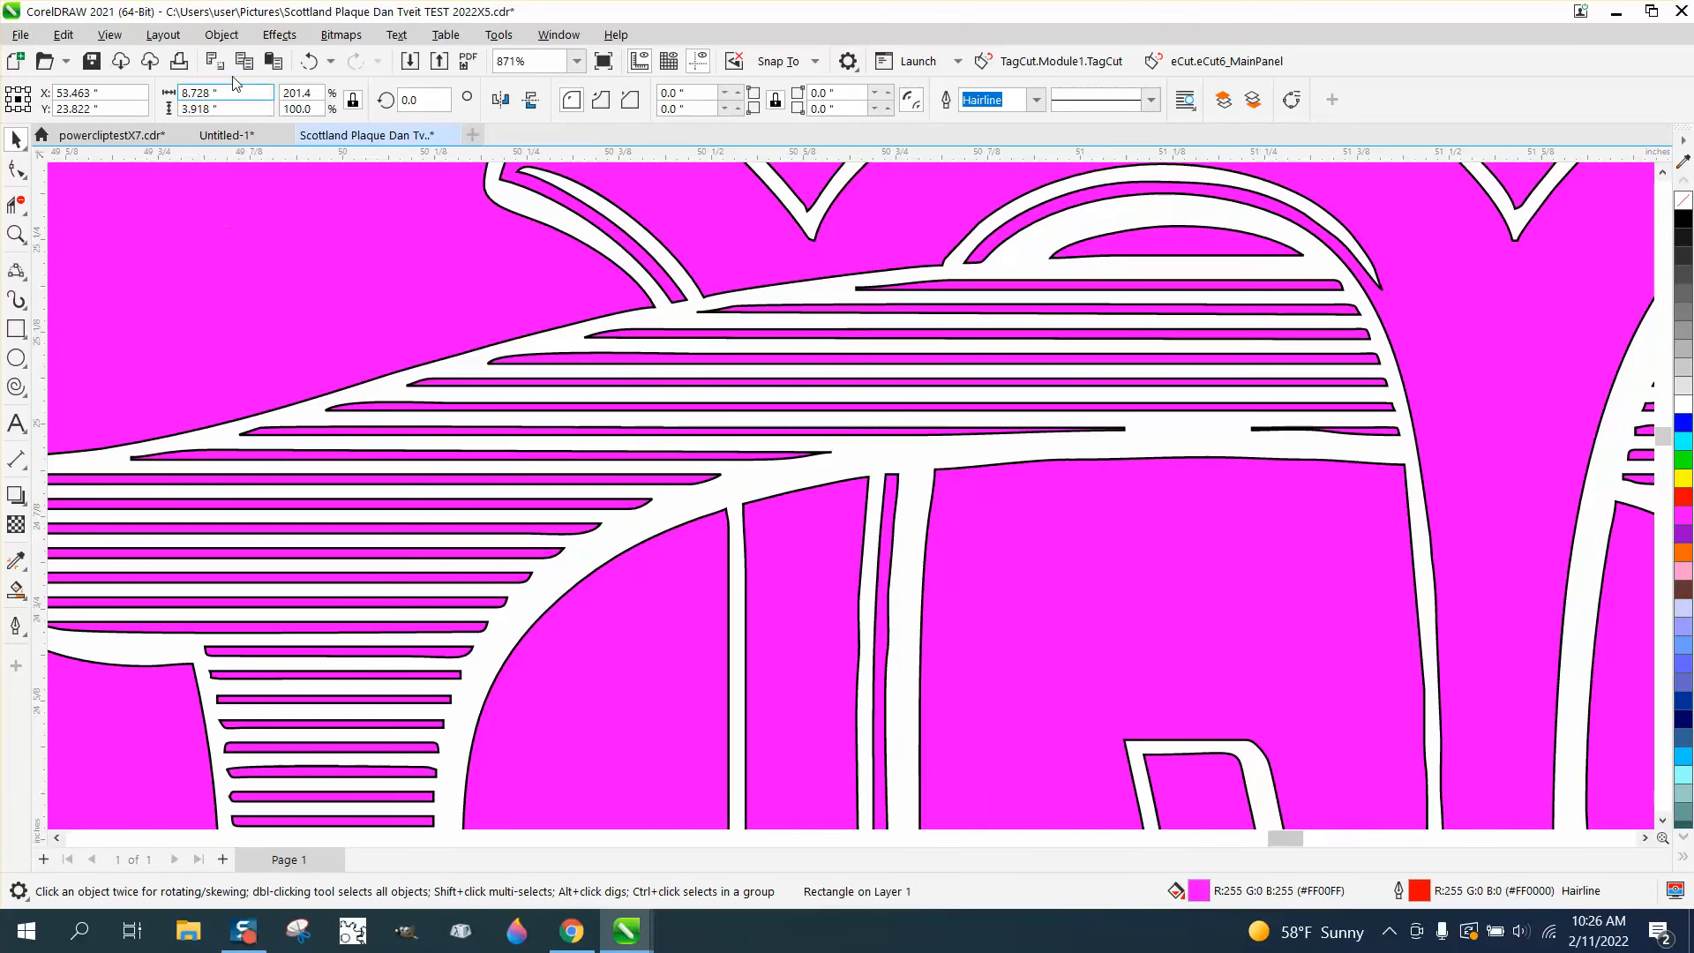
{"action": "left_click", "coordinate": [231, 35]}
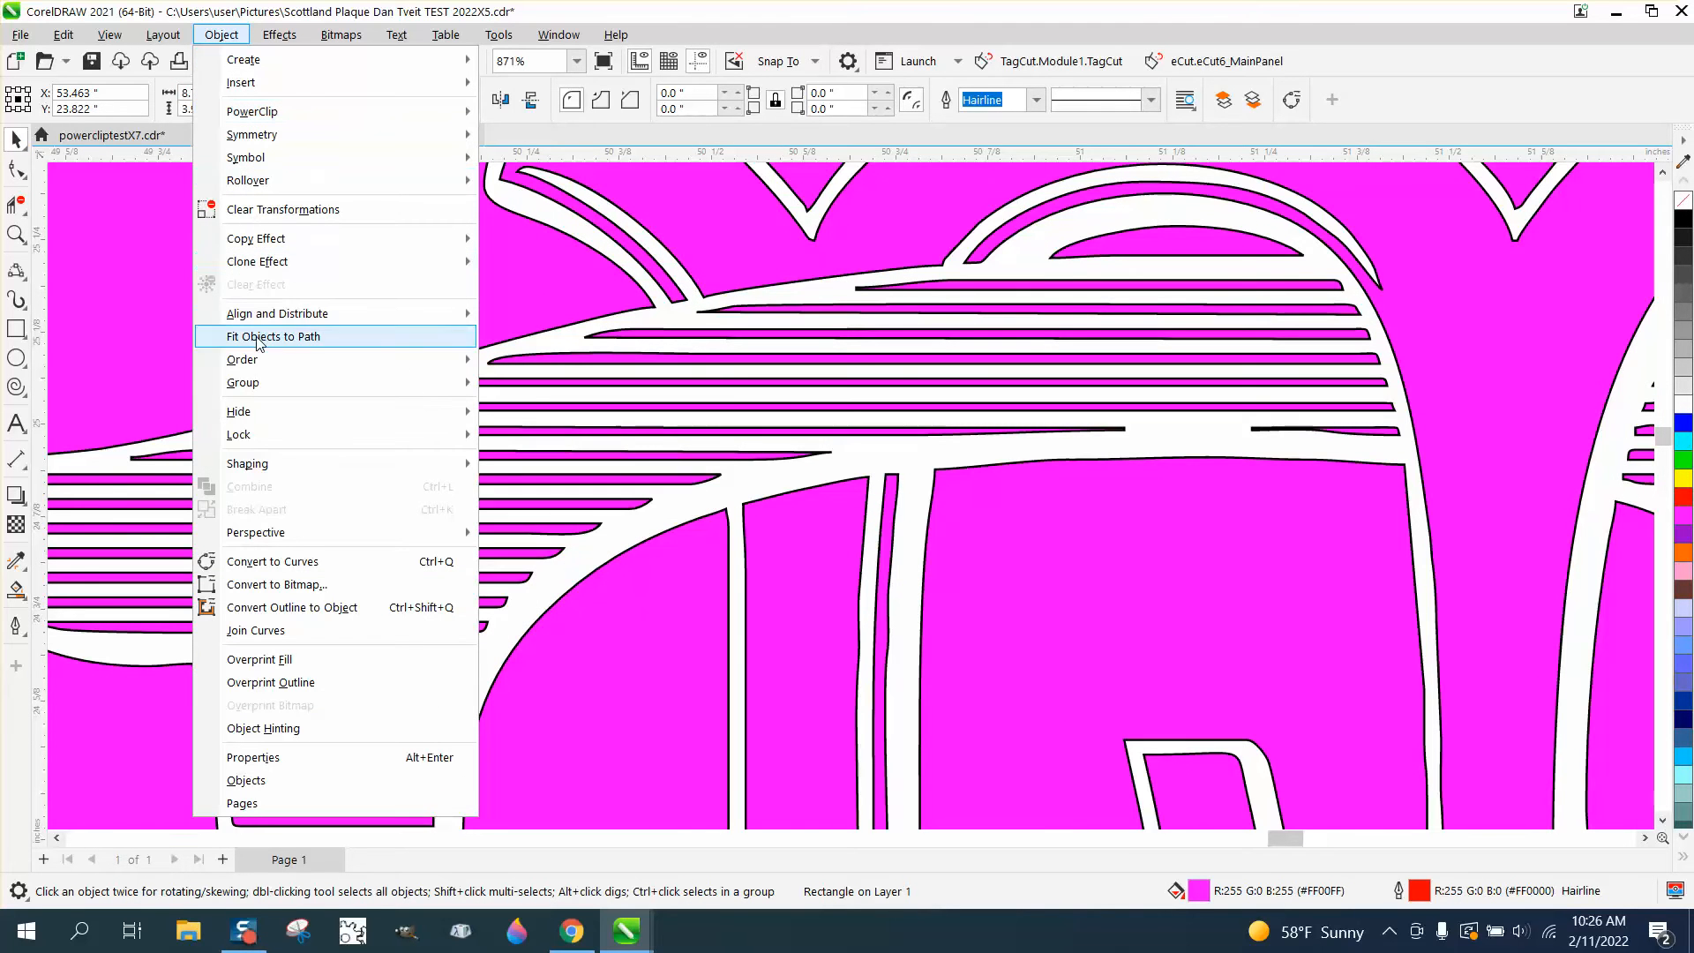
{"action": "mouse_move", "coordinate": [260, 360]}
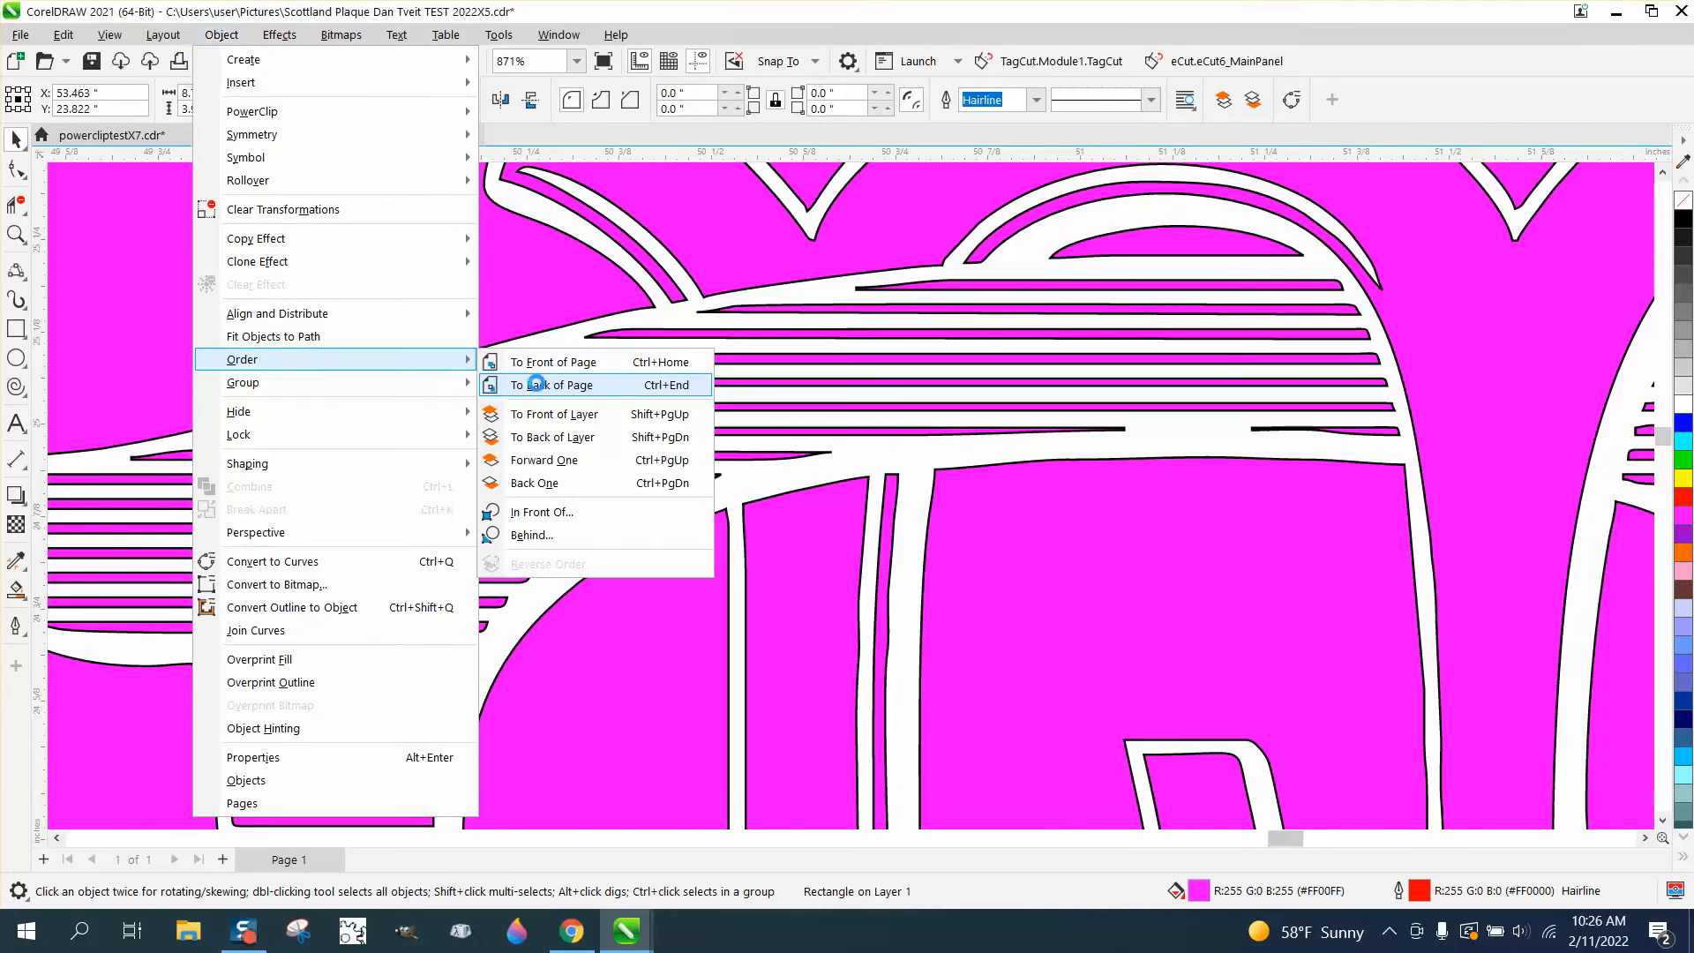
{"action": "left_click", "coordinate": [537, 384]}
Set the outline width of the original hatched monogram curve to 0.007 in
{"action": "scroll", "coordinate": [756, 438], "scroll_direction": "down", "scroll_amount": 2}
{"action": "scroll", "coordinate": [624, 380], "scroll_direction": "down", "scroll_amount": 3}
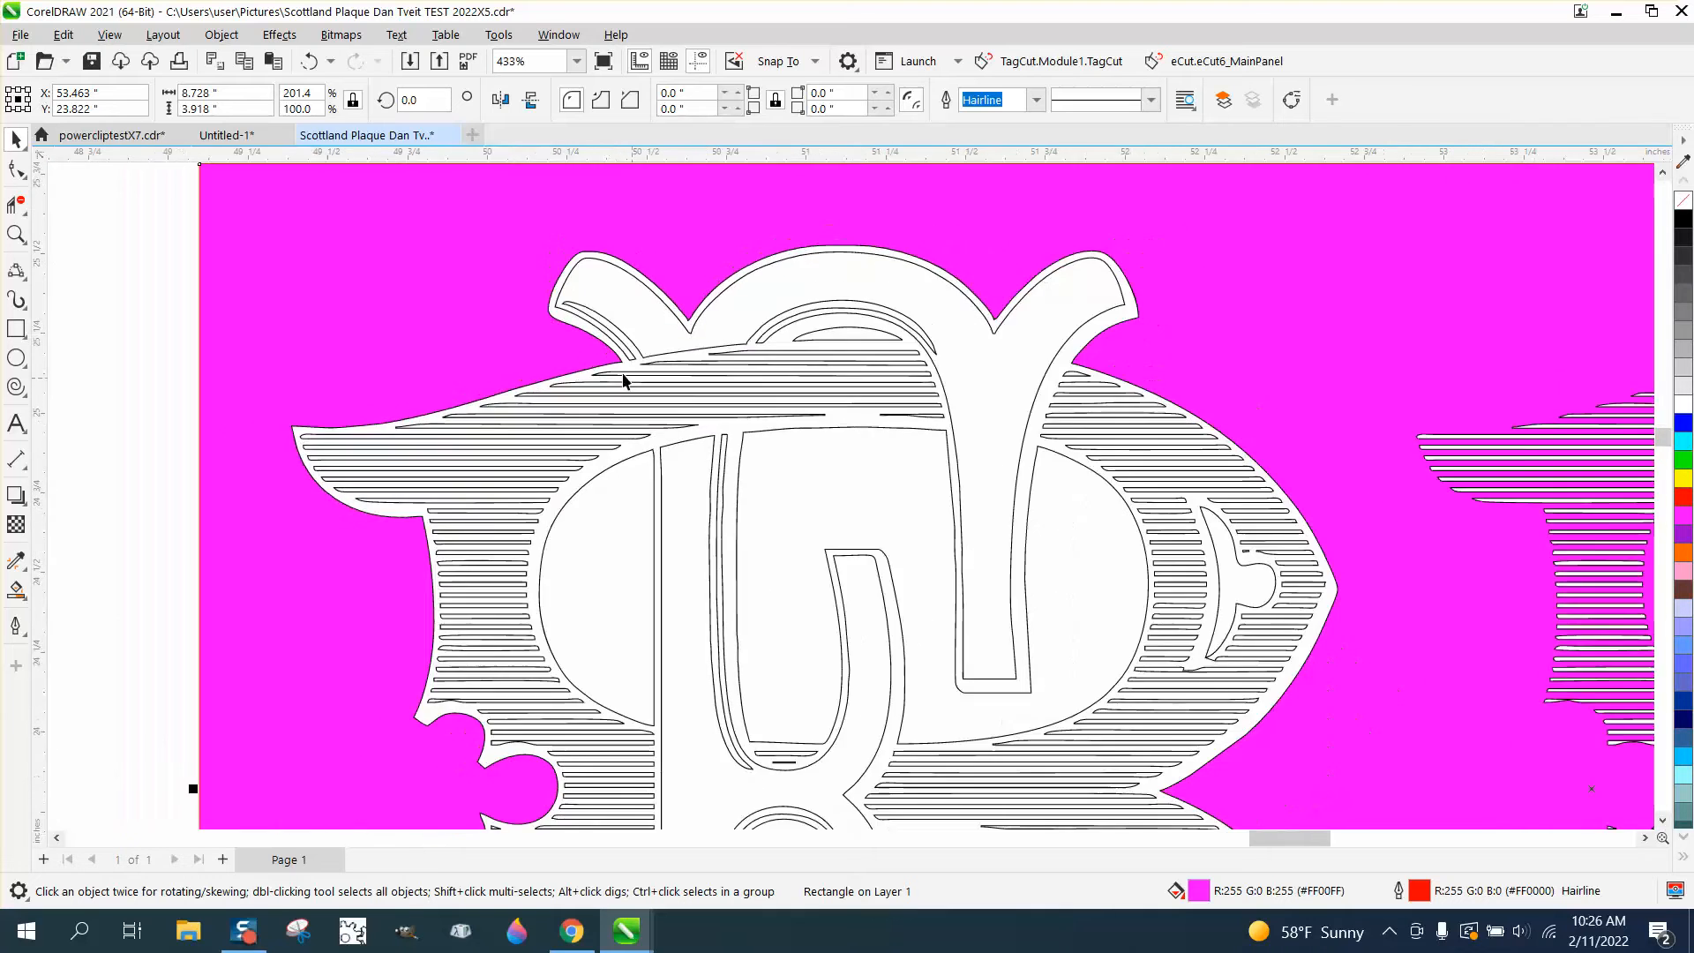
{"action": "left_click", "coordinate": [15, 234]}
{"action": "left_click_drag", "start_coordinate": [609, 362], "coordinate": [935, 497]}
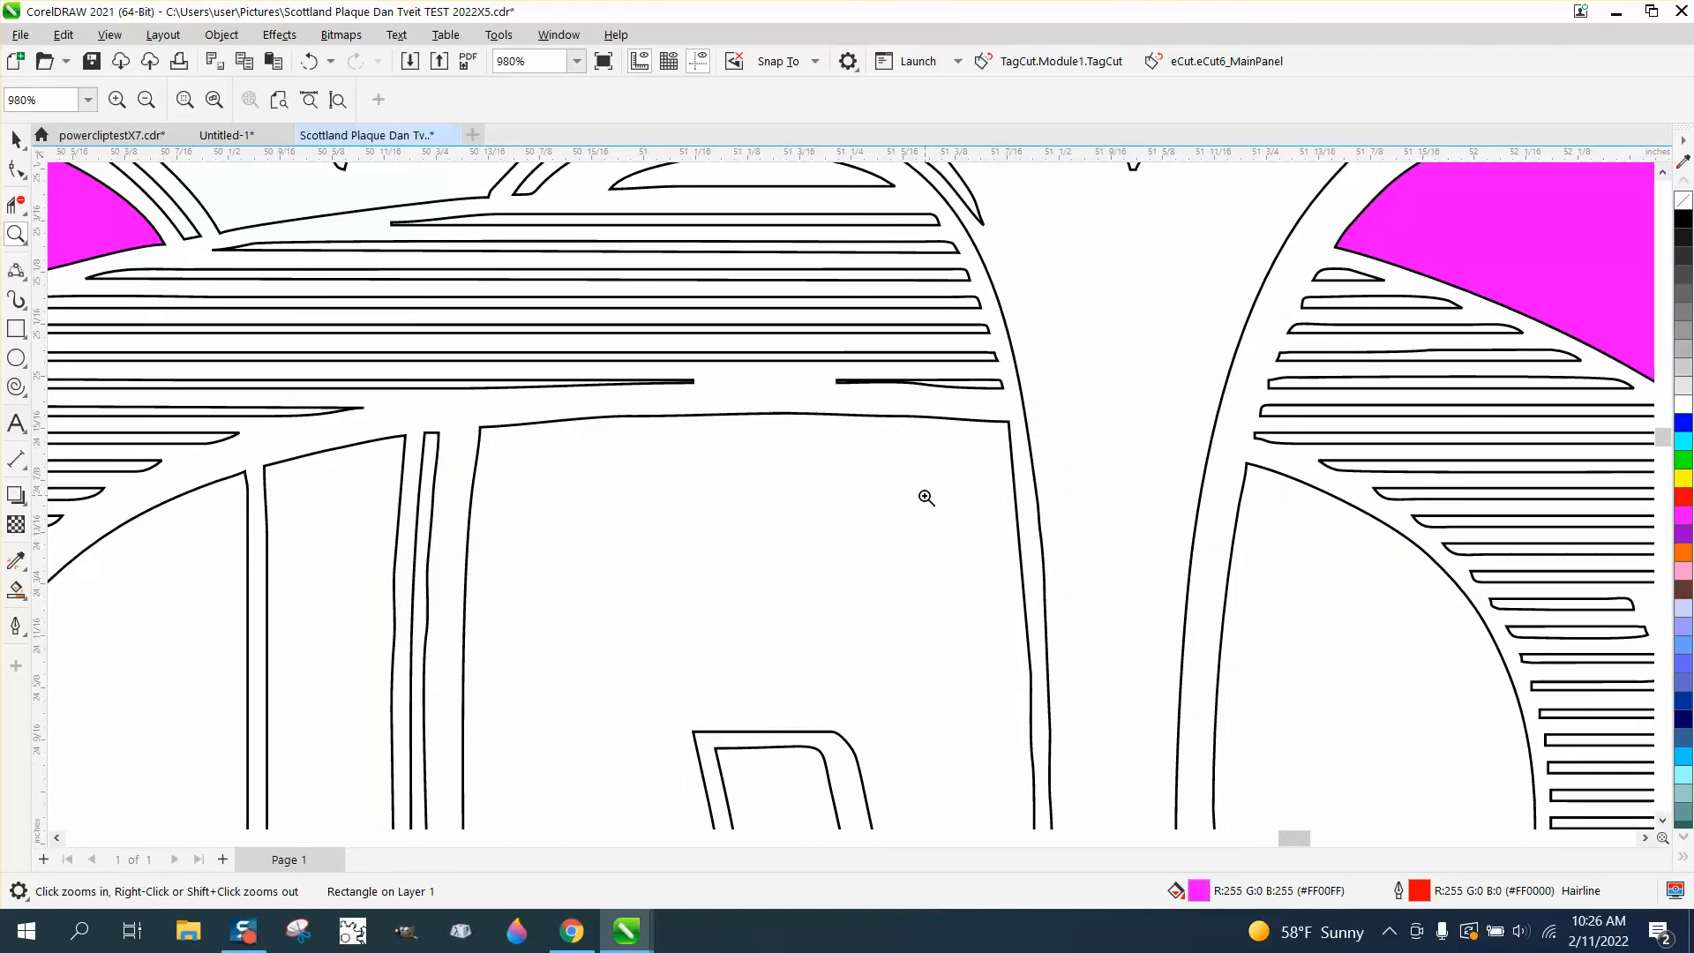
{"action": "scroll", "coordinate": [935, 497], "scroll_direction": "down", "scroll_amount": 5}
{"action": "scroll", "coordinate": [888, 486], "scroll_direction": "down", "scroll_amount": 1}
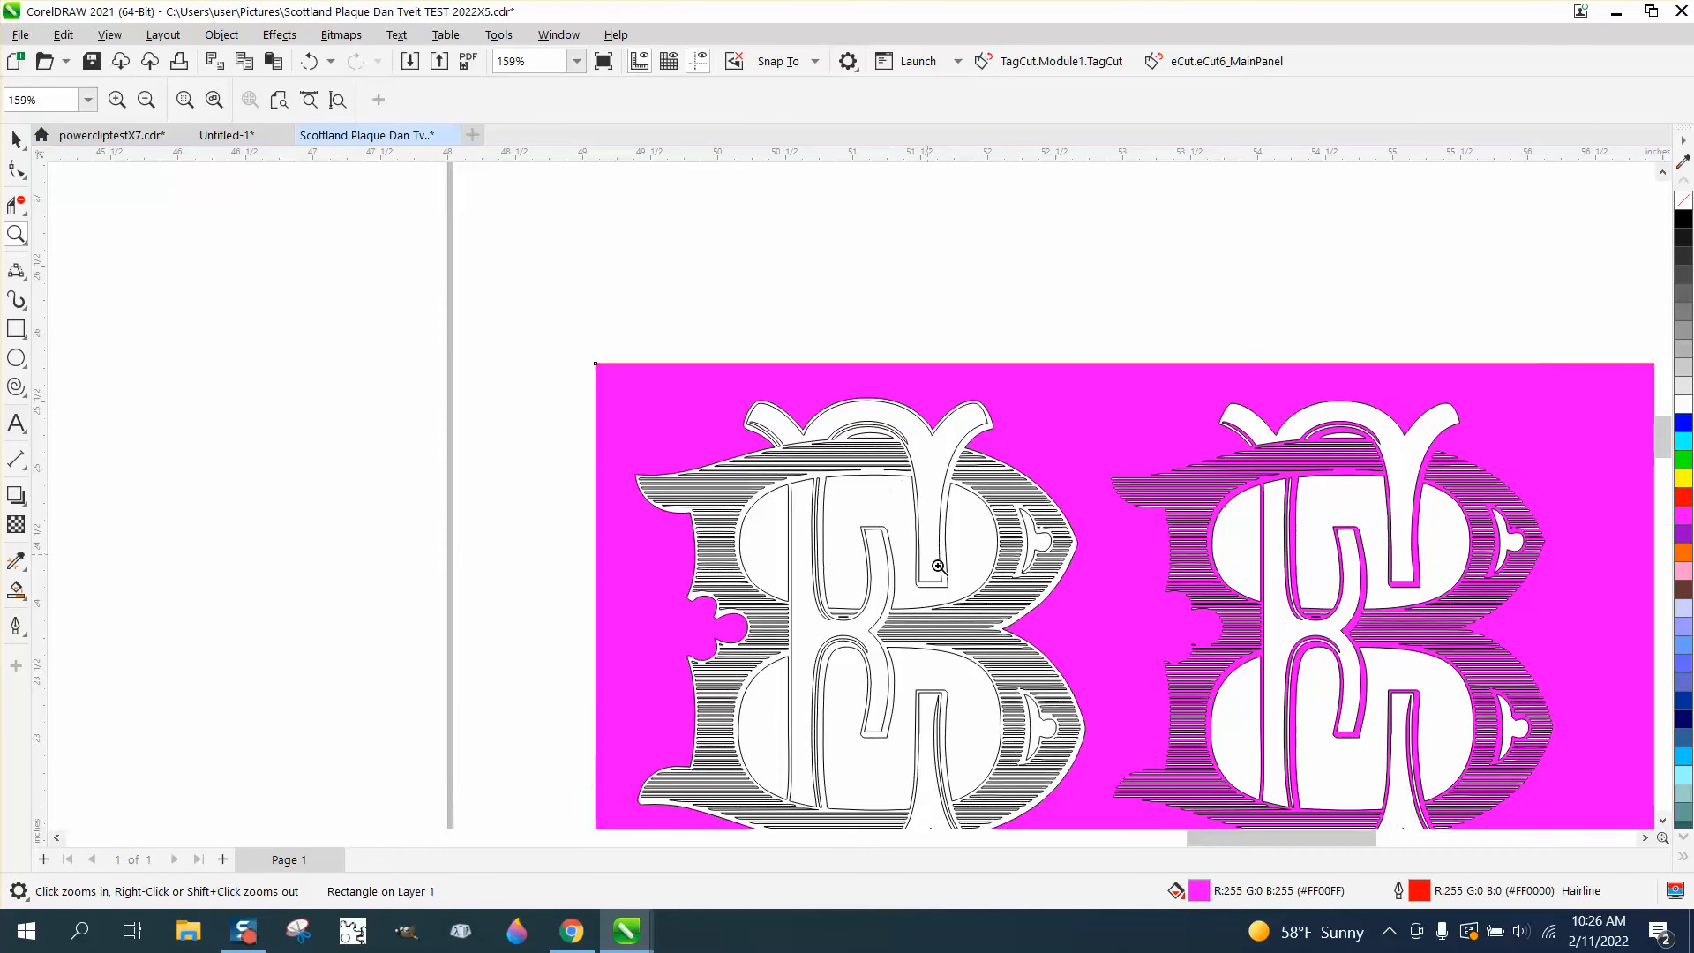
{"action": "left_click_drag", "start_coordinate": [960, 644], "coordinate": [1101, 697]}
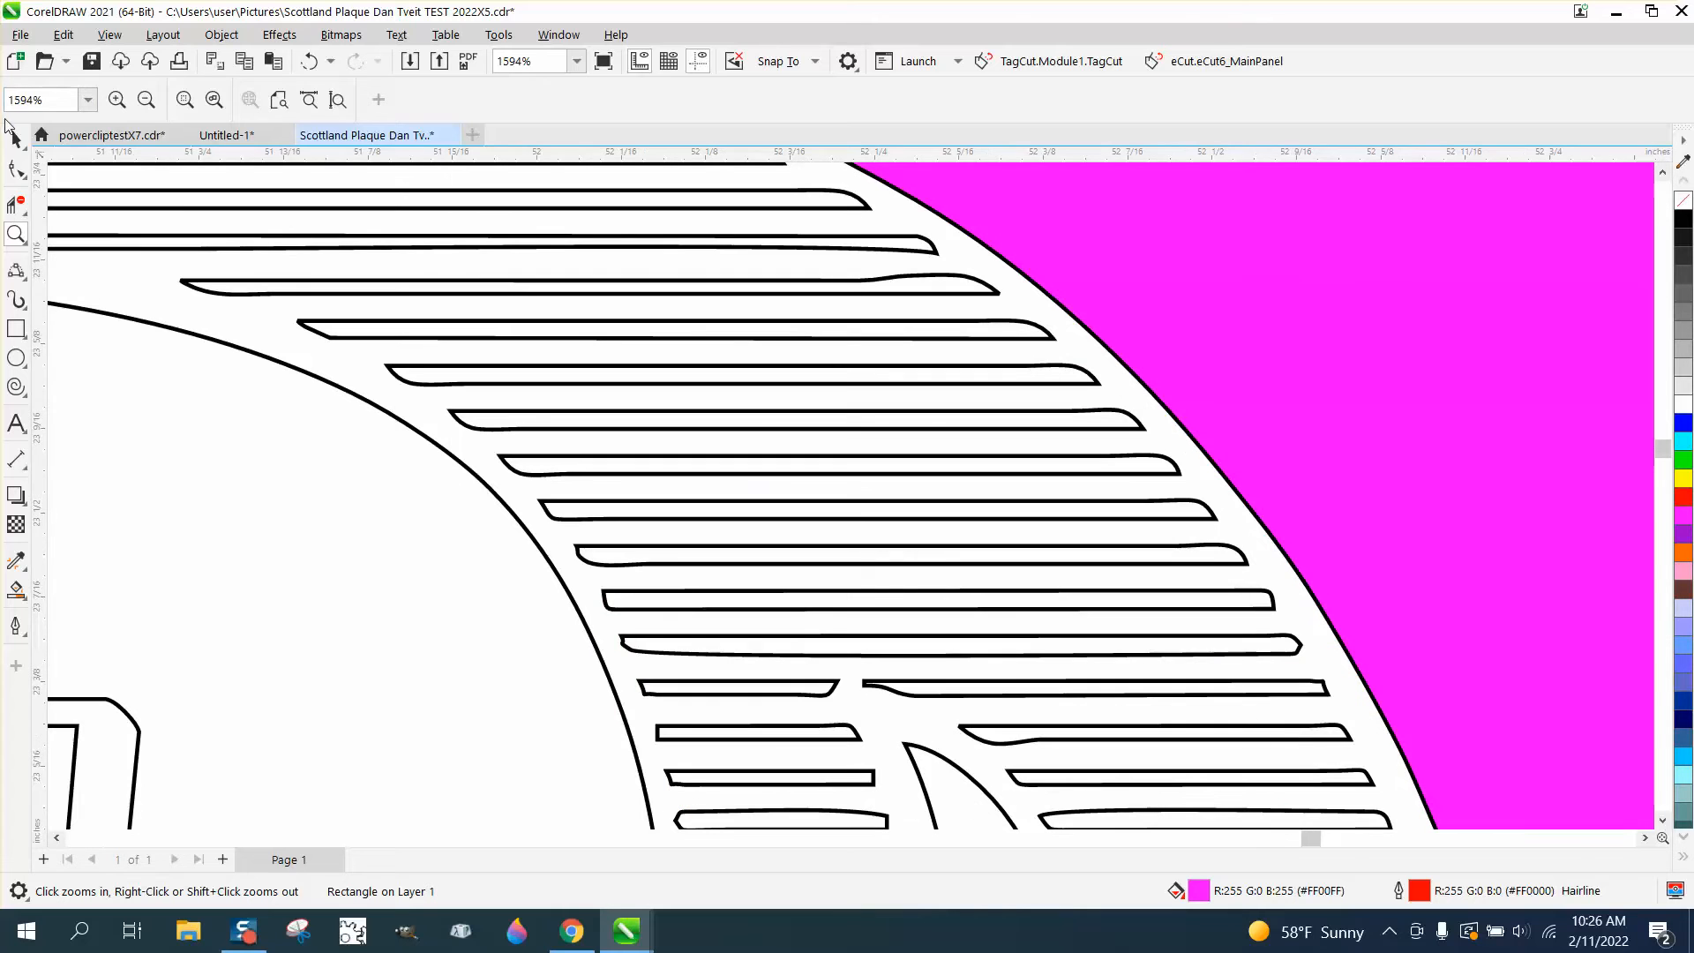
{"action": "left_click", "coordinate": [16, 138]}
{"action": "left_click", "coordinate": [320, 281]}
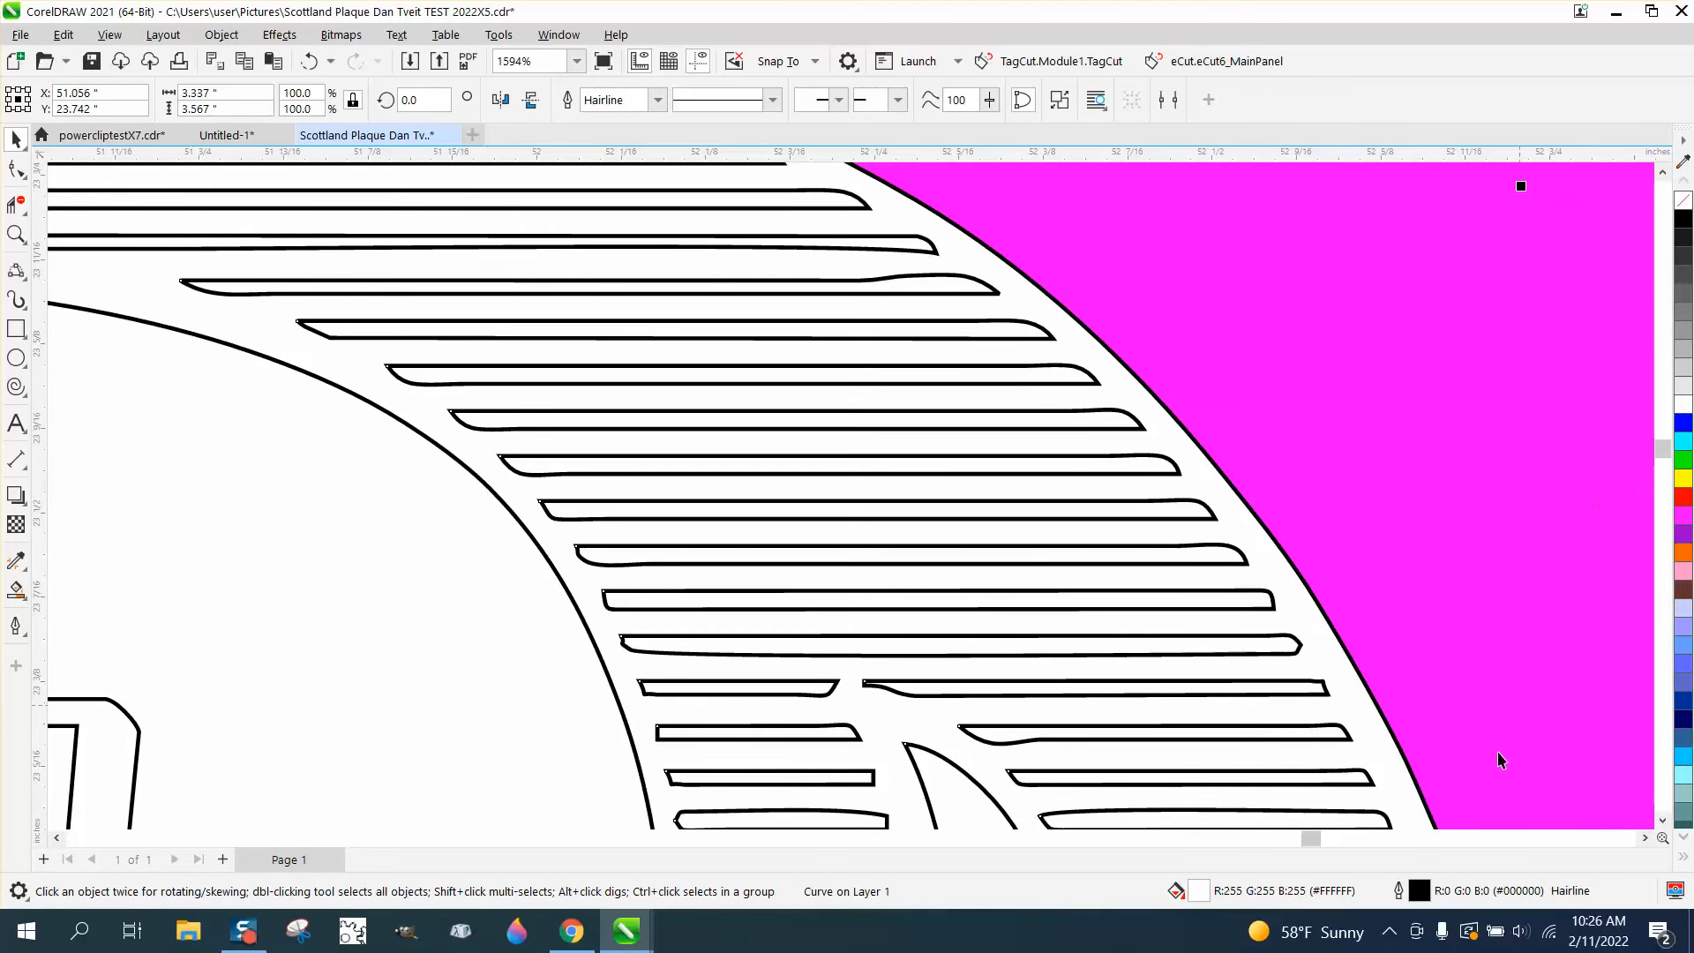
{"action": "left_click", "coordinate": [659, 100]}
{"action": "left_click", "coordinate": [615, 159]}
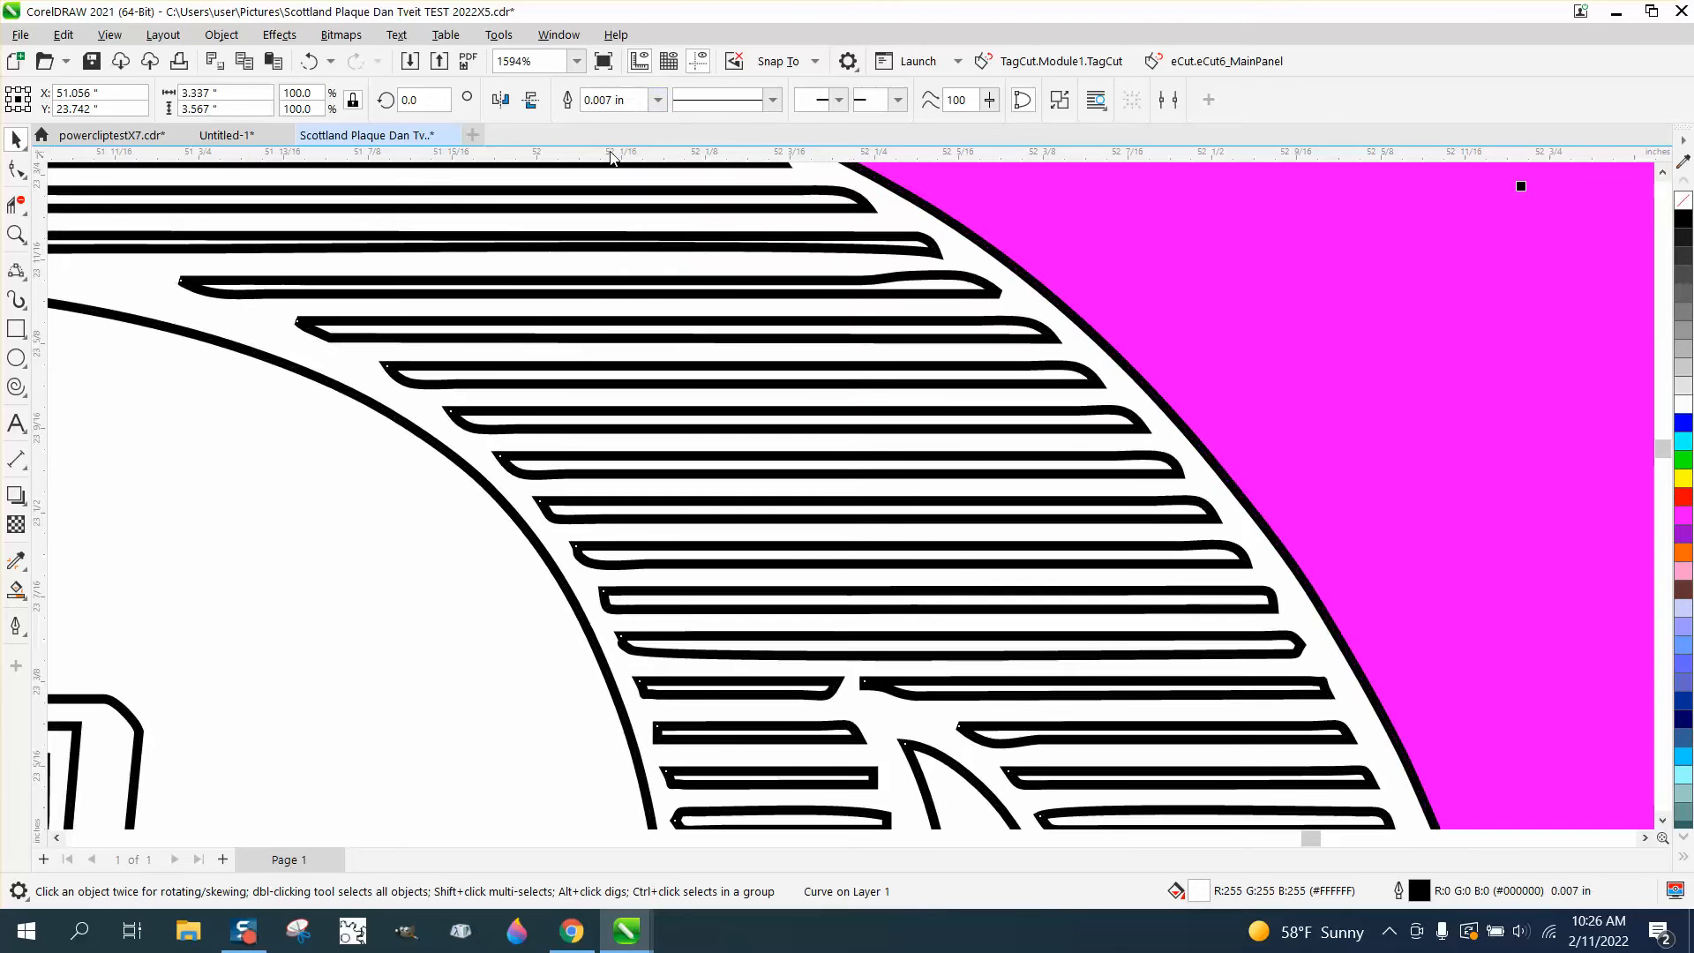
Select the original monogram with its white silhouette and enlarge both together to about 11.37 by 12.15 inches
{"action": "scroll", "coordinate": [710, 211], "scroll_direction": "down", "scroll_amount": 8}
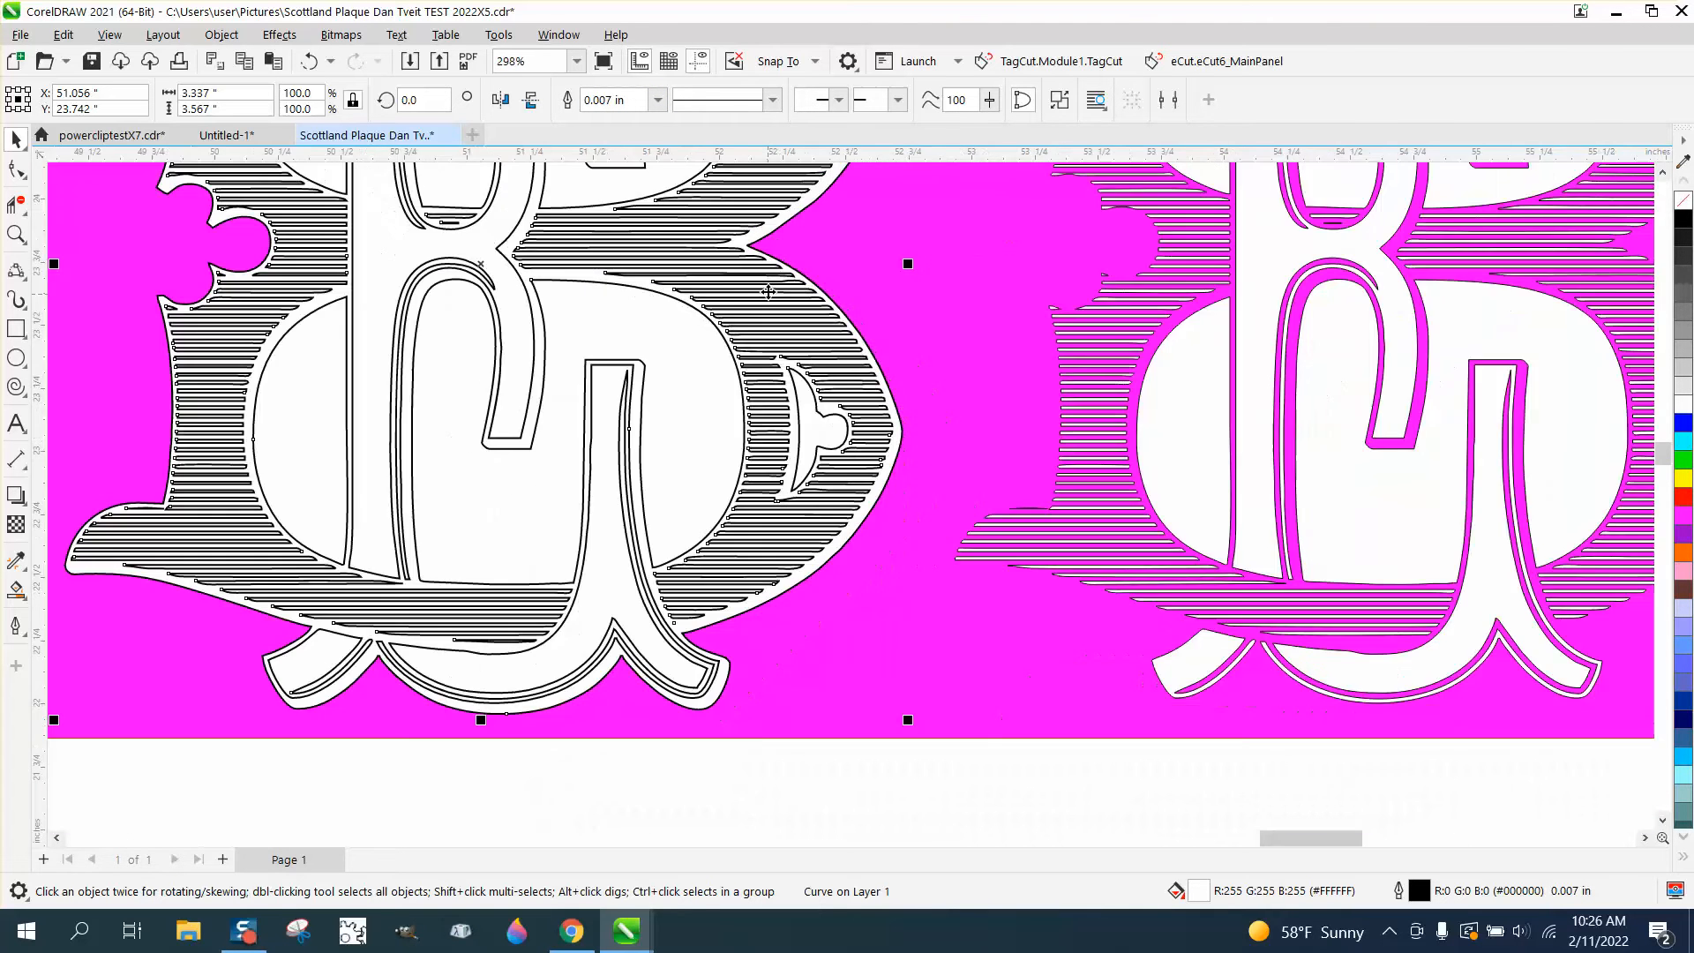
{"action": "scroll", "coordinate": [772, 300], "scroll_direction": "down", "scroll_amount": 4}
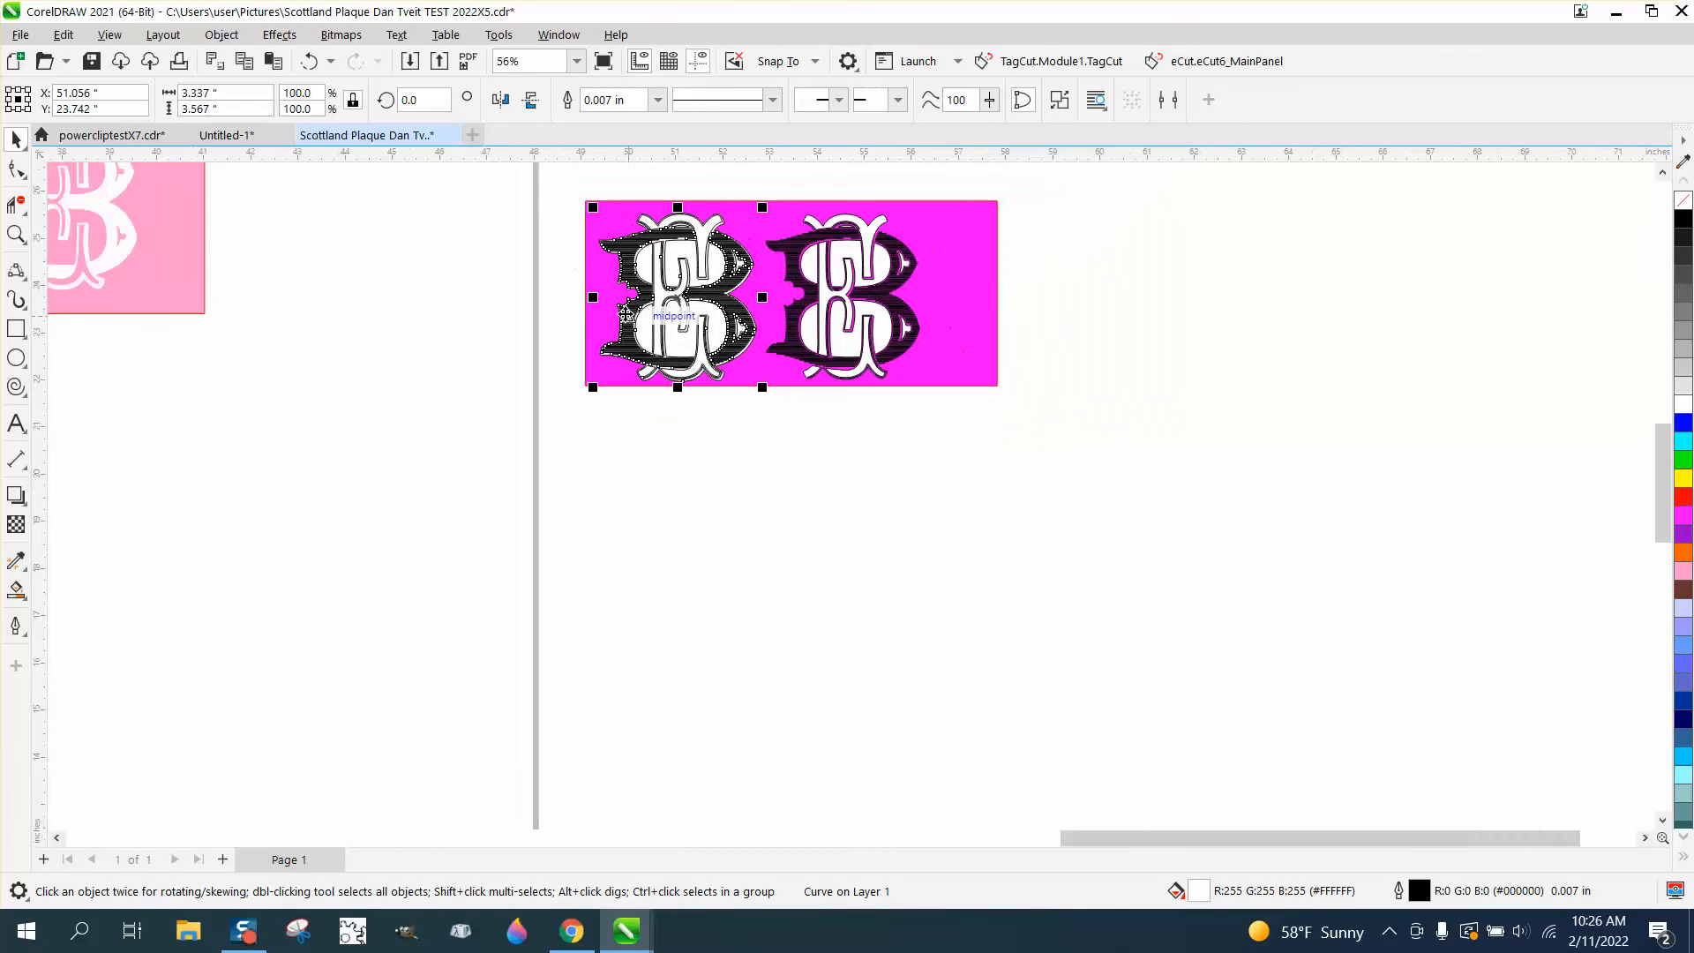
{"action": "left_click_drag", "start_coordinate": [554, 183], "coordinate": [1208, 747]}
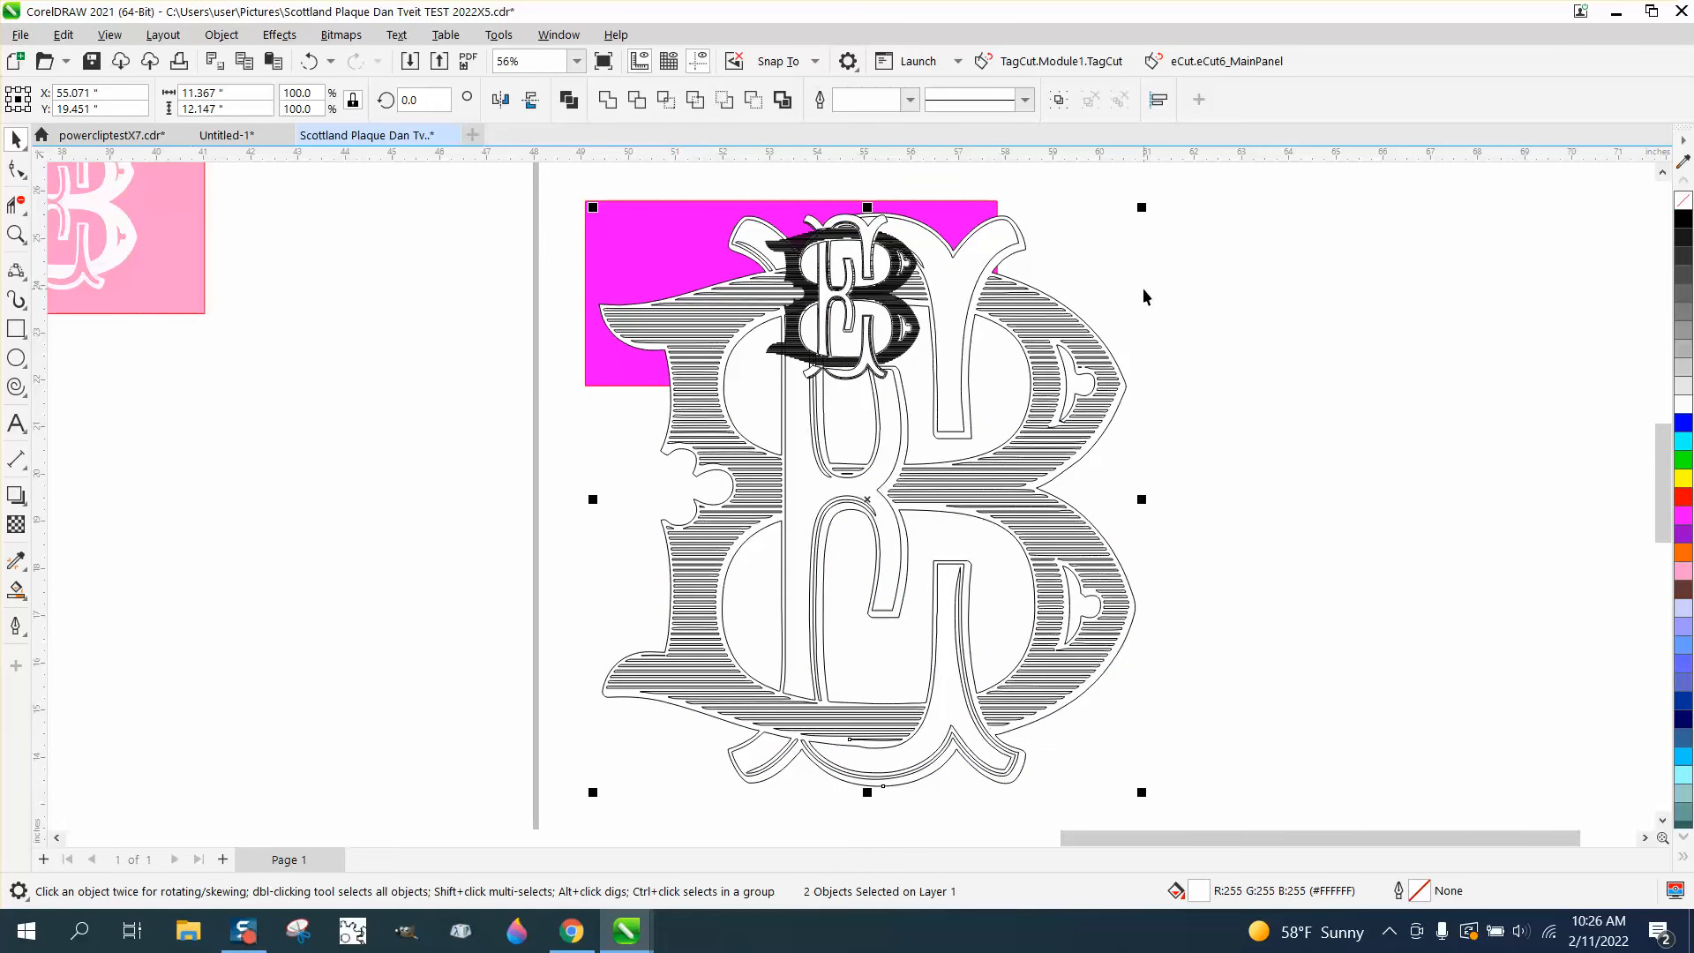
Move the small duplicate's loose pieces to the left of the magenta rectangle and stretch the rectangle to about 13.25 by 12.83 inches
{"action": "left_click_drag", "start_coordinate": [725, 180], "coordinate": [927, 410]}
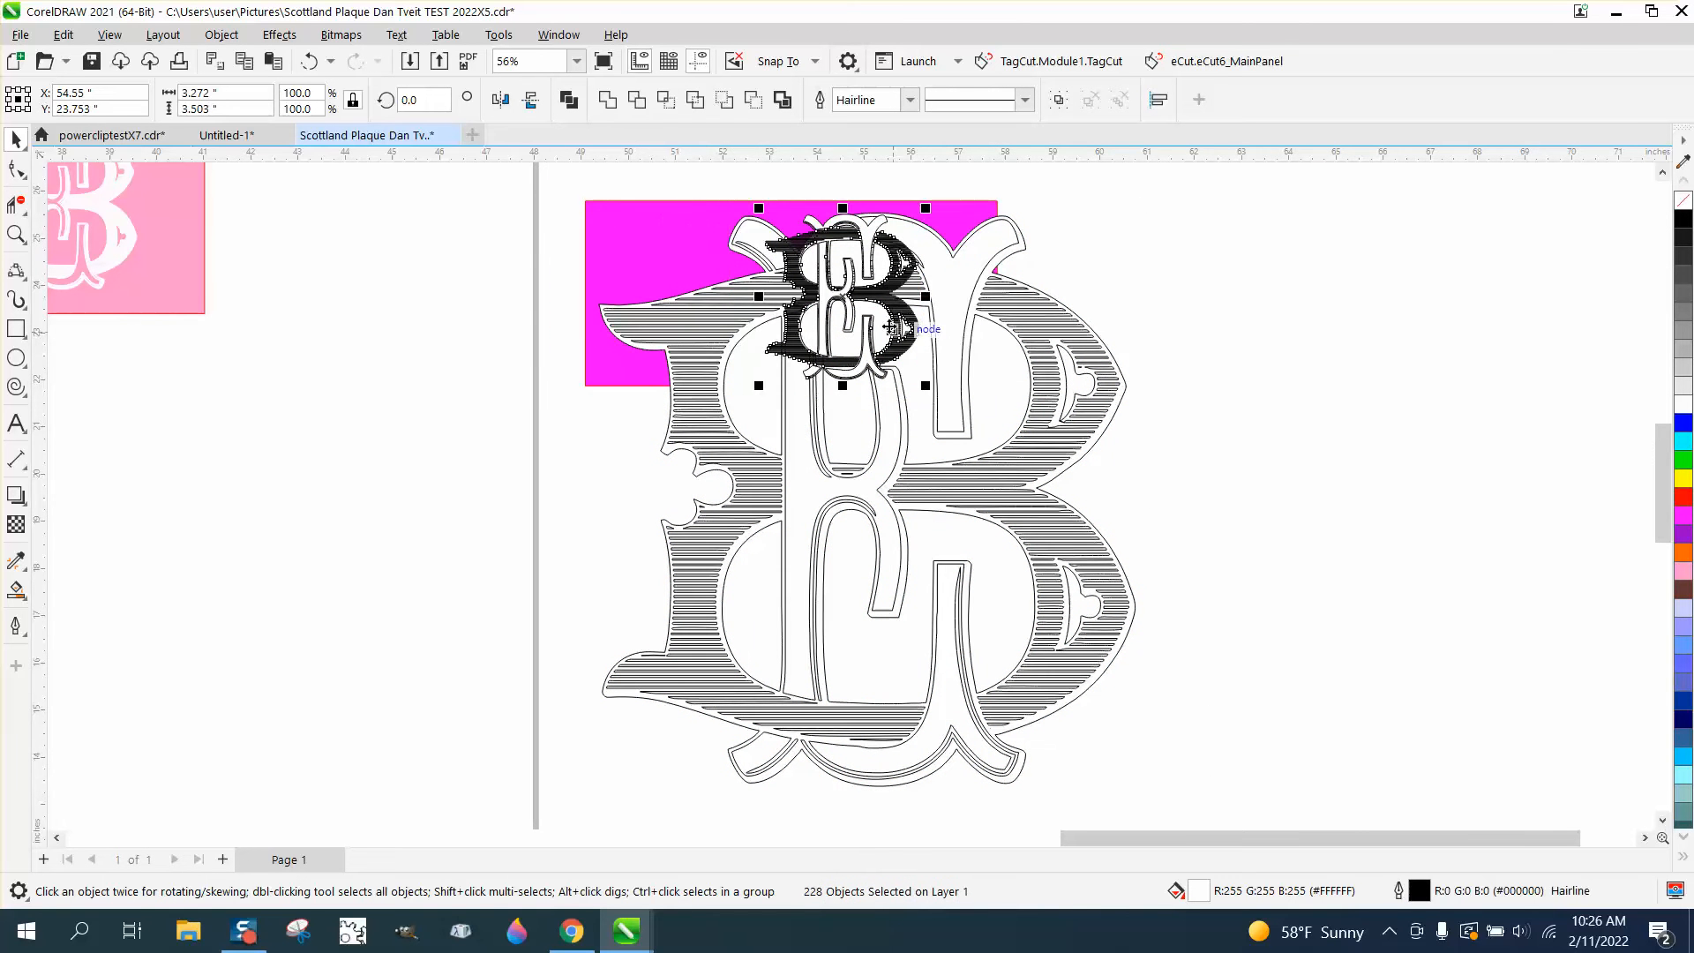
{"action": "left_click_drag", "start_coordinate": [839, 305], "coordinate": [462, 309]}
{"action": "left_click", "coordinate": [605, 329]}
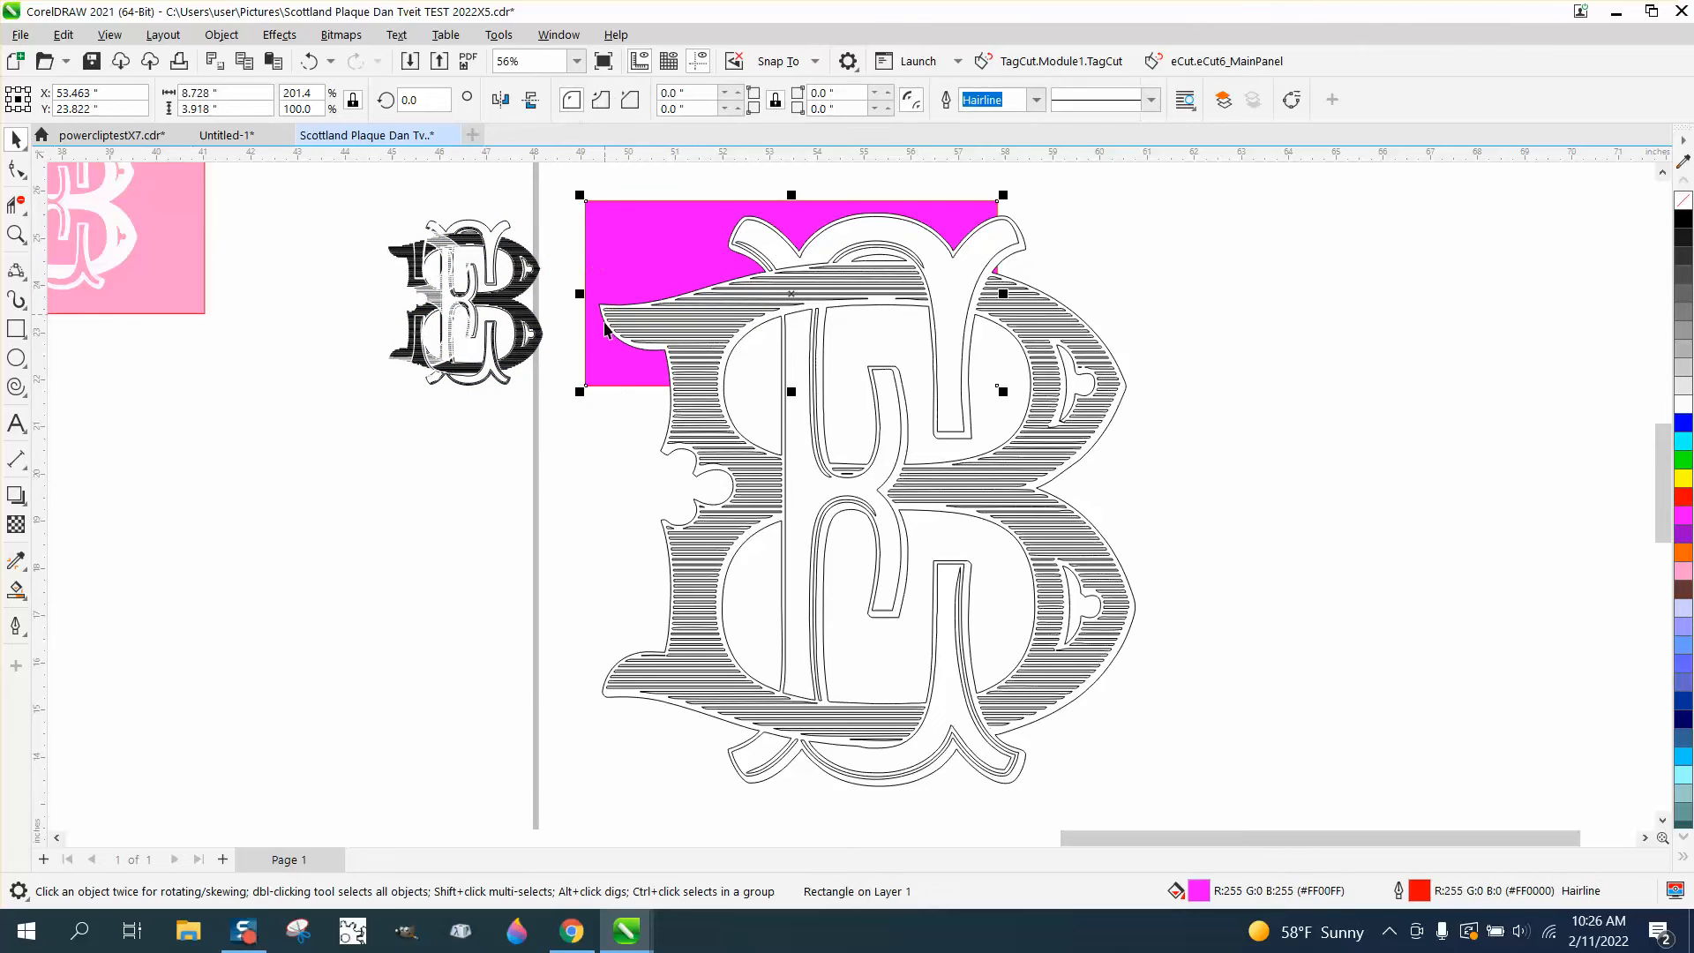
{"action": "left_click_drag", "start_coordinate": [790, 391], "coordinate": [792, 812]}
{"action": "left_click_drag", "start_coordinate": [1003, 504], "coordinate": [1217, 504]}
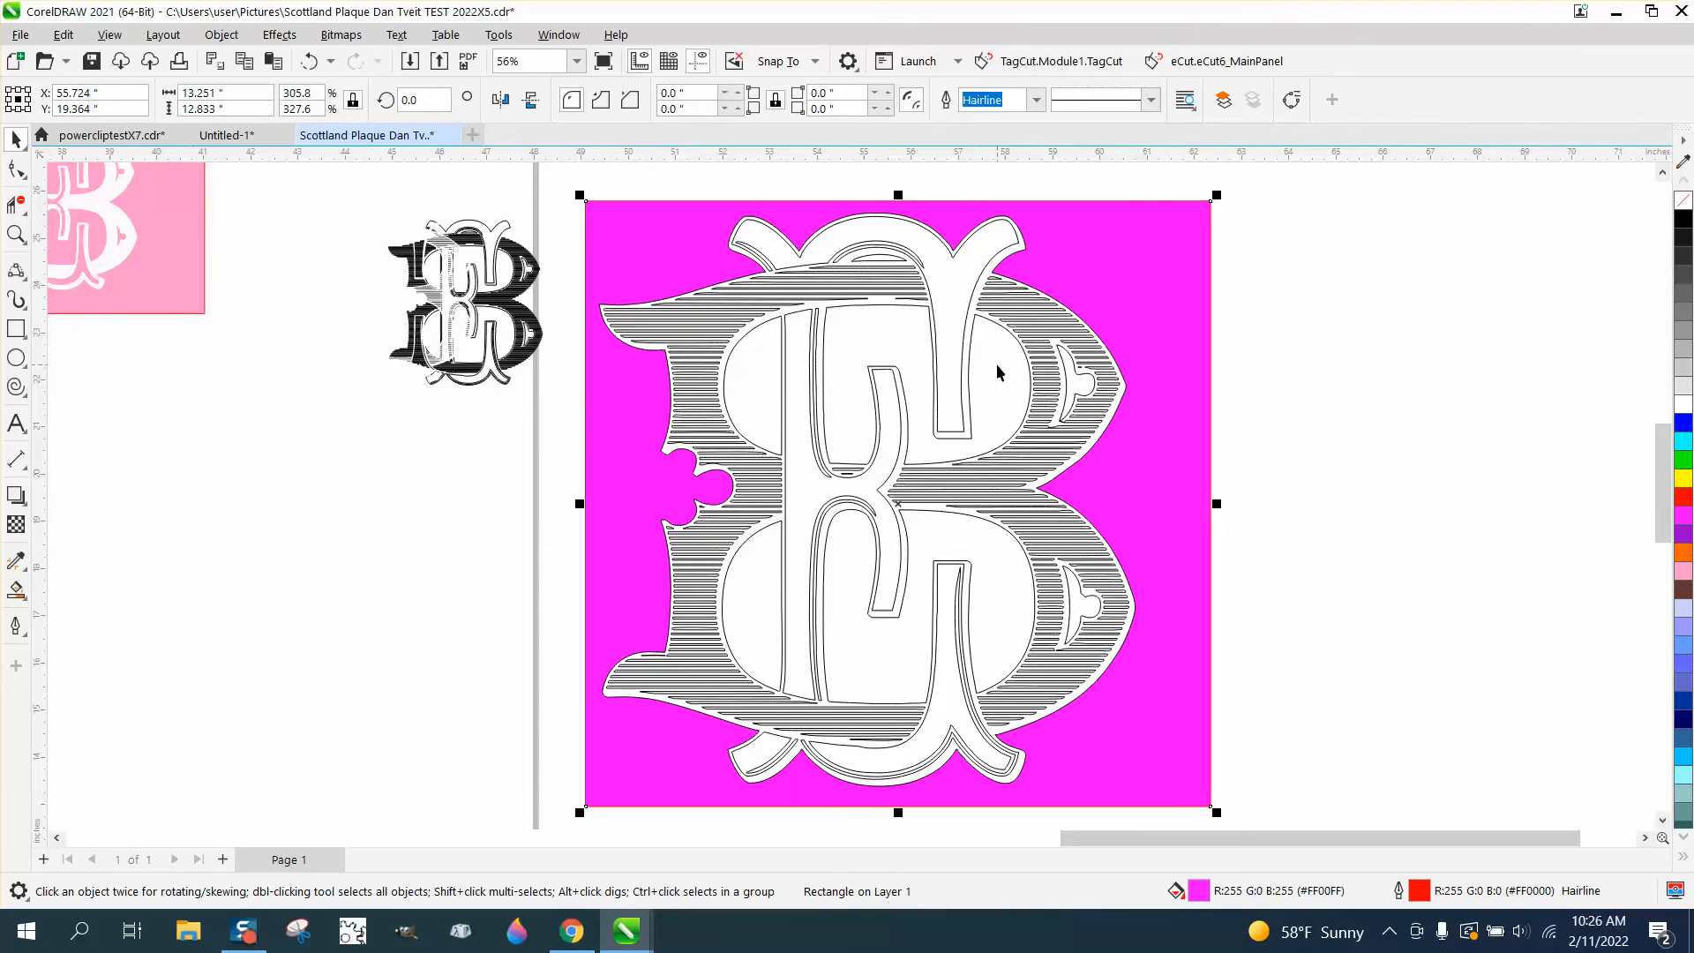
{"action": "left_click", "coordinate": [898, 343]}
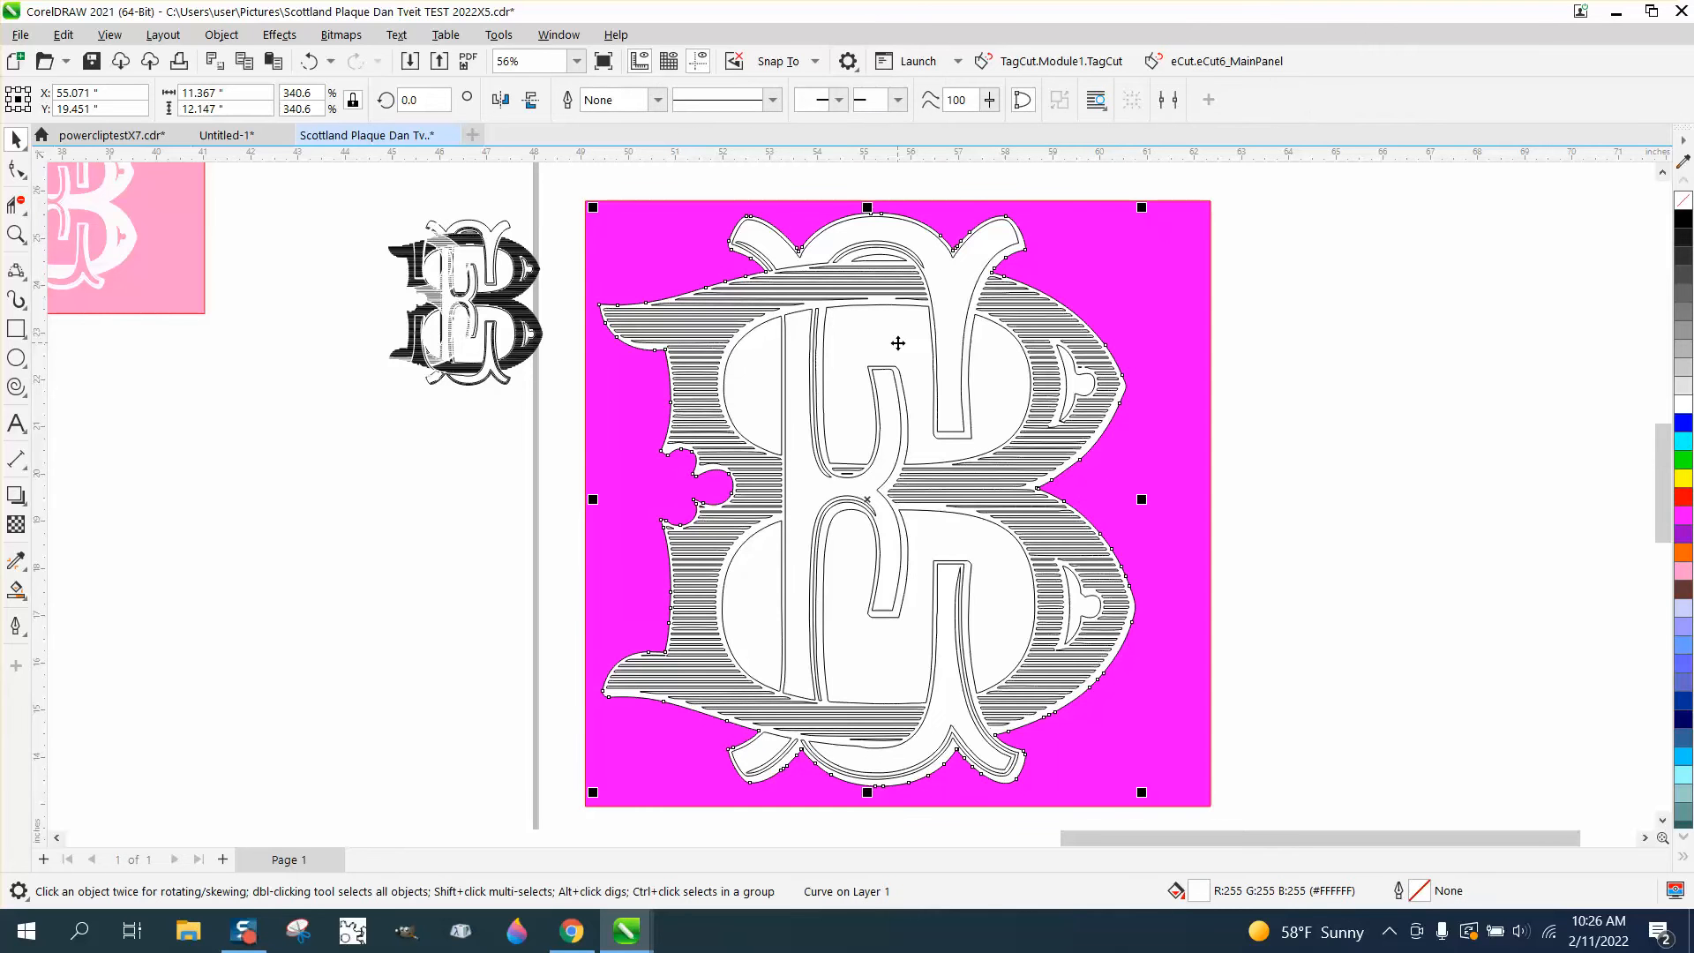
{"action": "left_click", "coordinate": [280, 37]}
{"action": "left_click", "coordinate": [233, 35]}
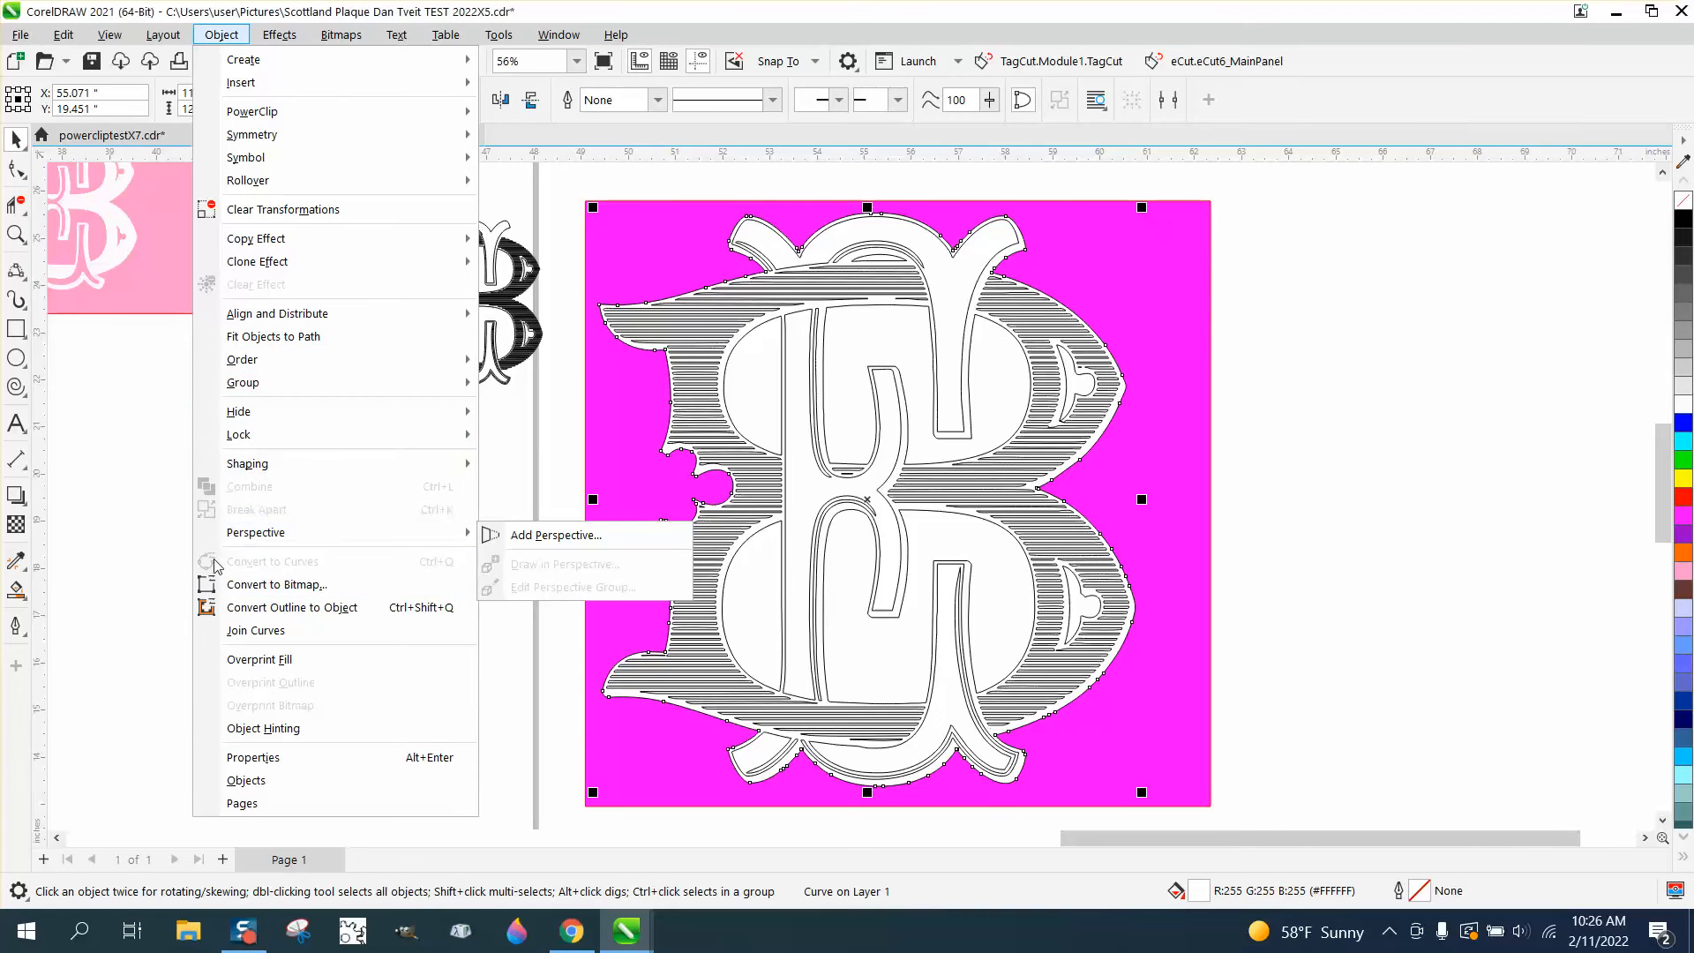
{"action": "left_click", "coordinate": [146, 520]}
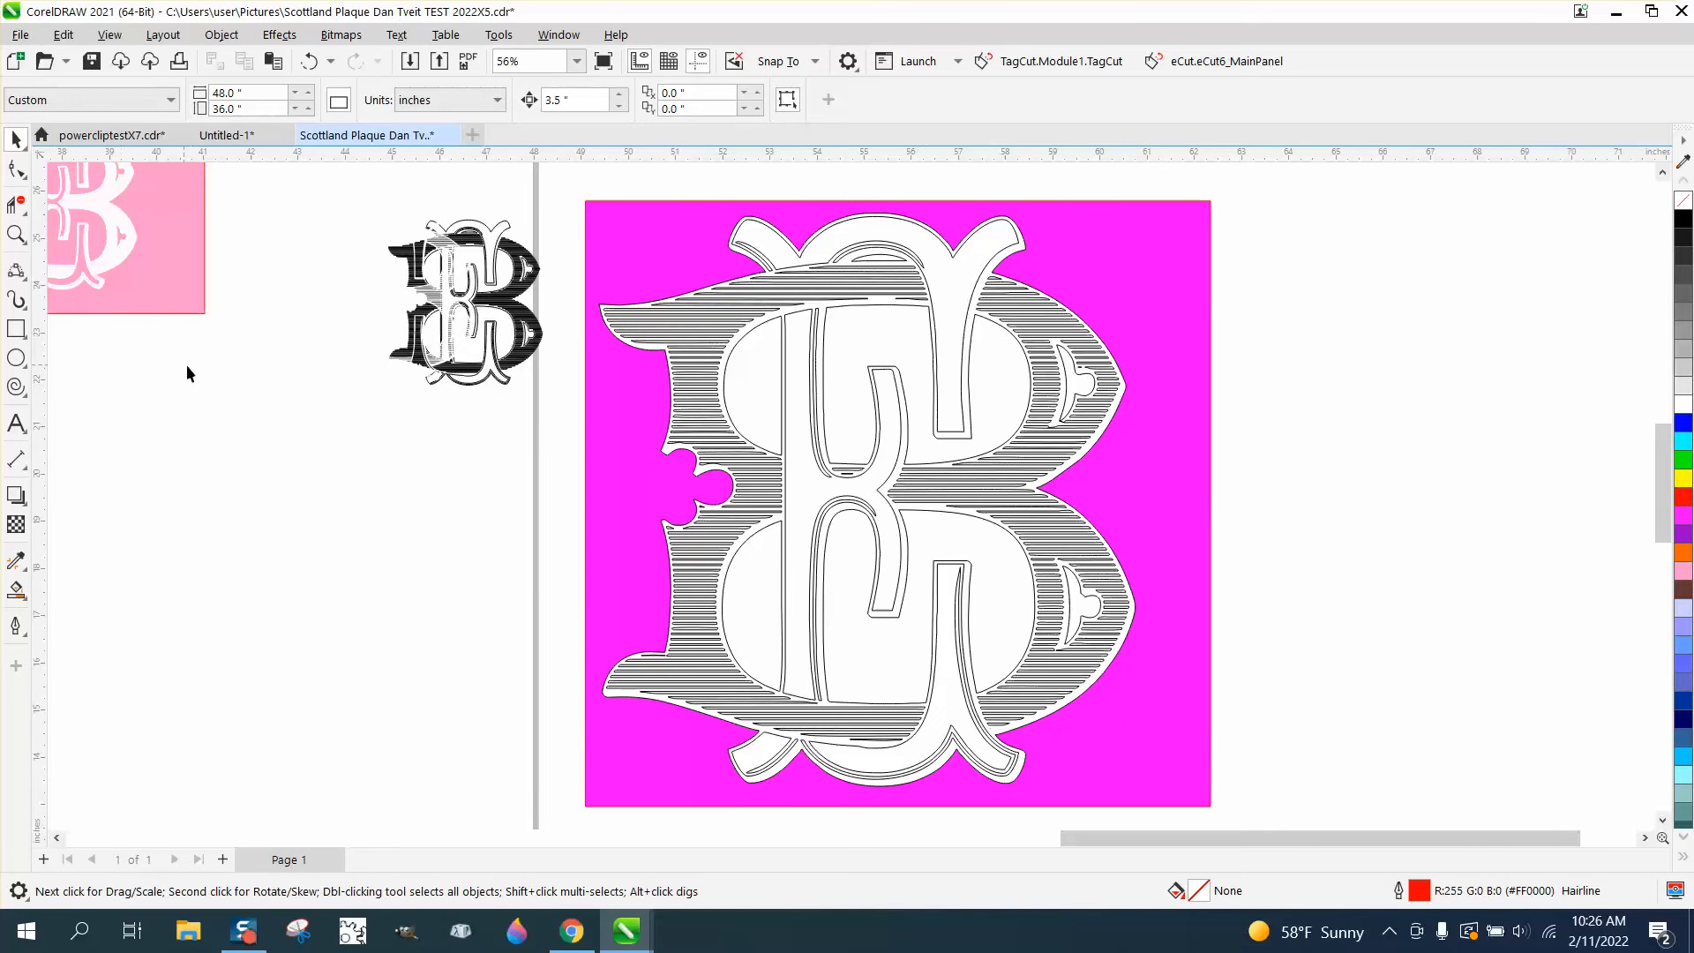
Move the white silhouette 14 inches to the right, clear of the hatched monogram and the magenta rectangle
{"action": "left_click", "coordinate": [904, 347]}
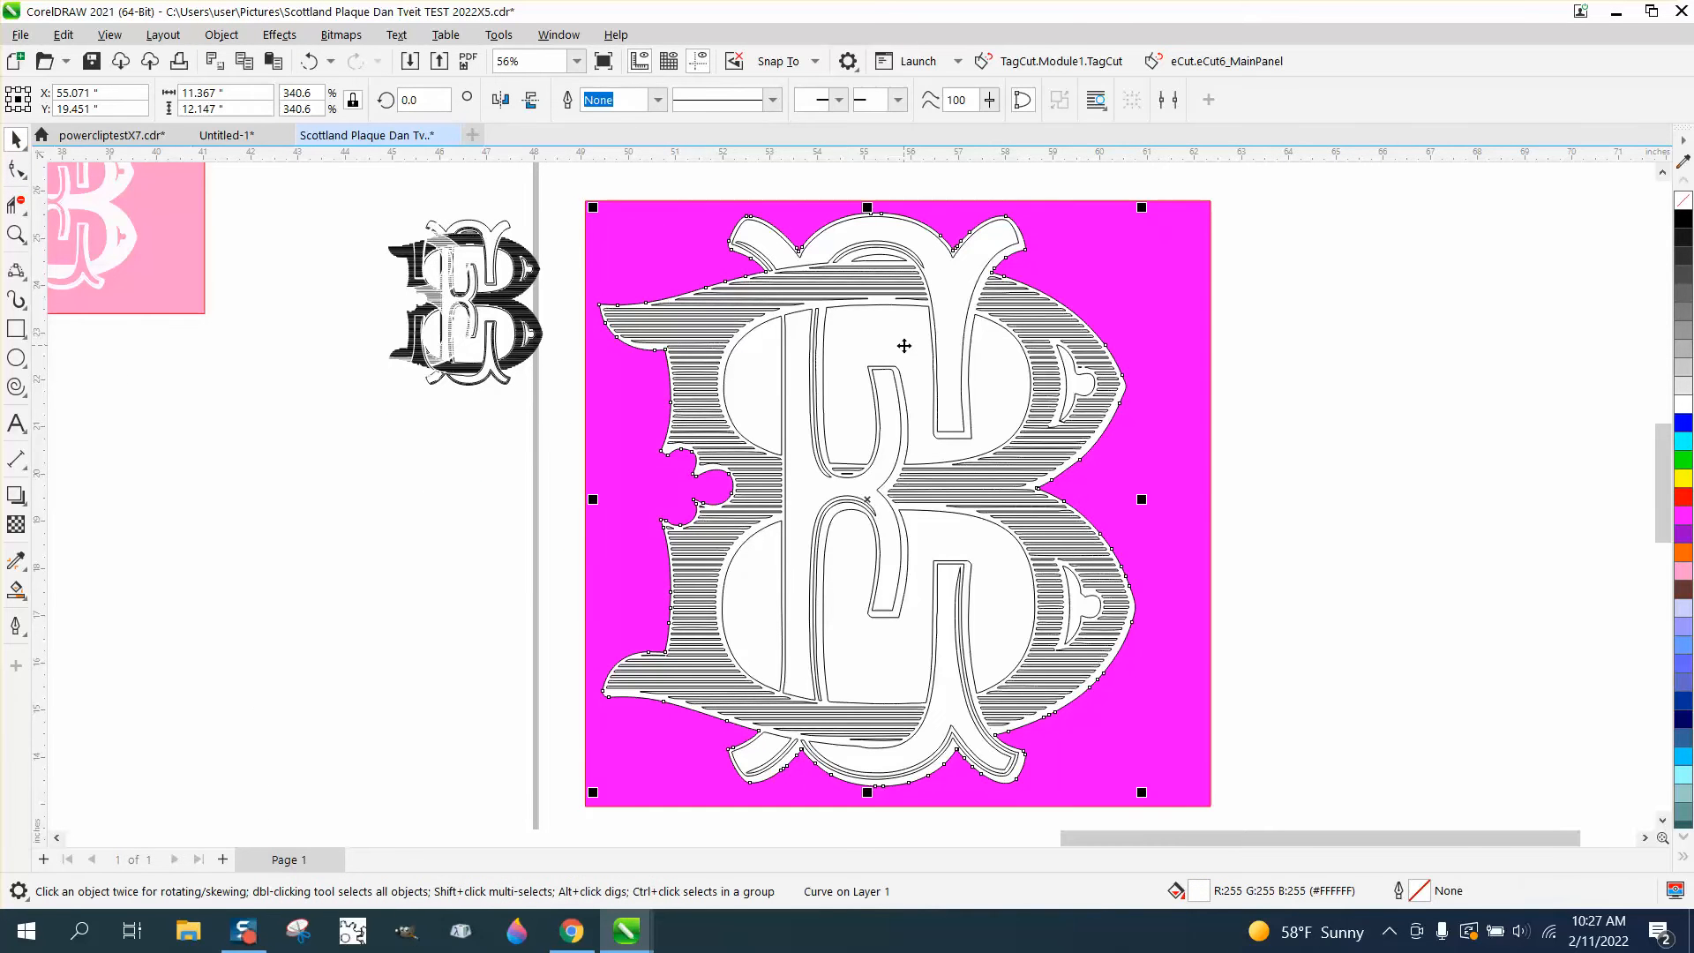
{"action": "key", "text": "Right"}
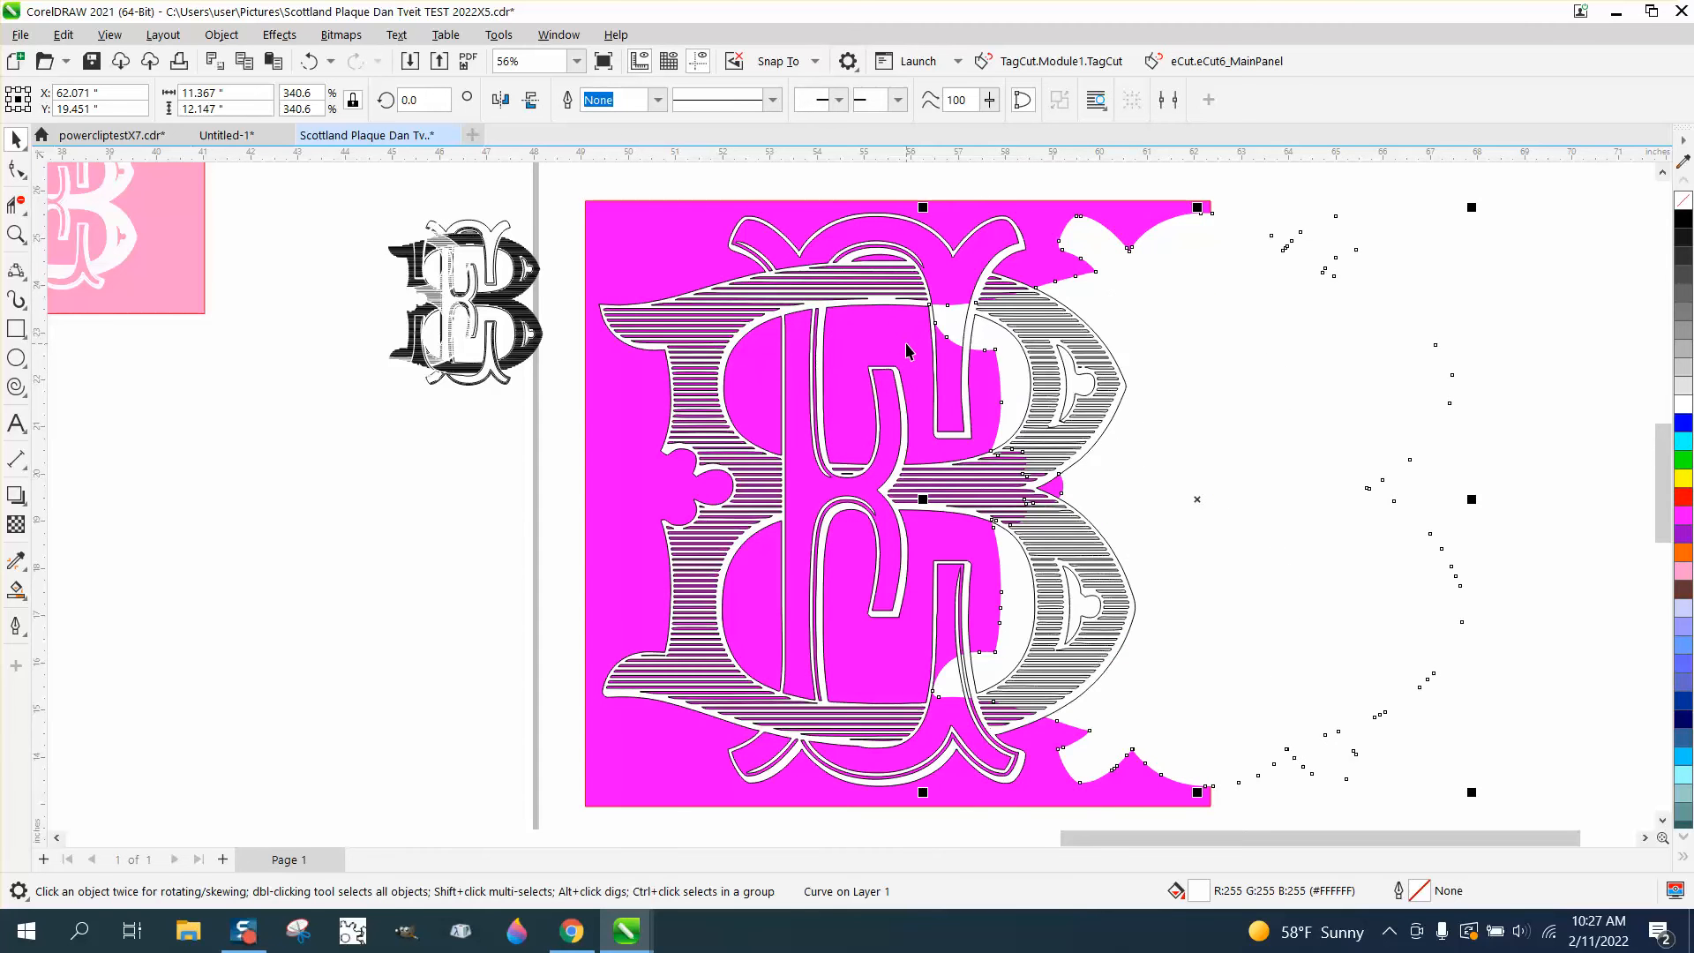
{"action": "key", "text": "Right"}
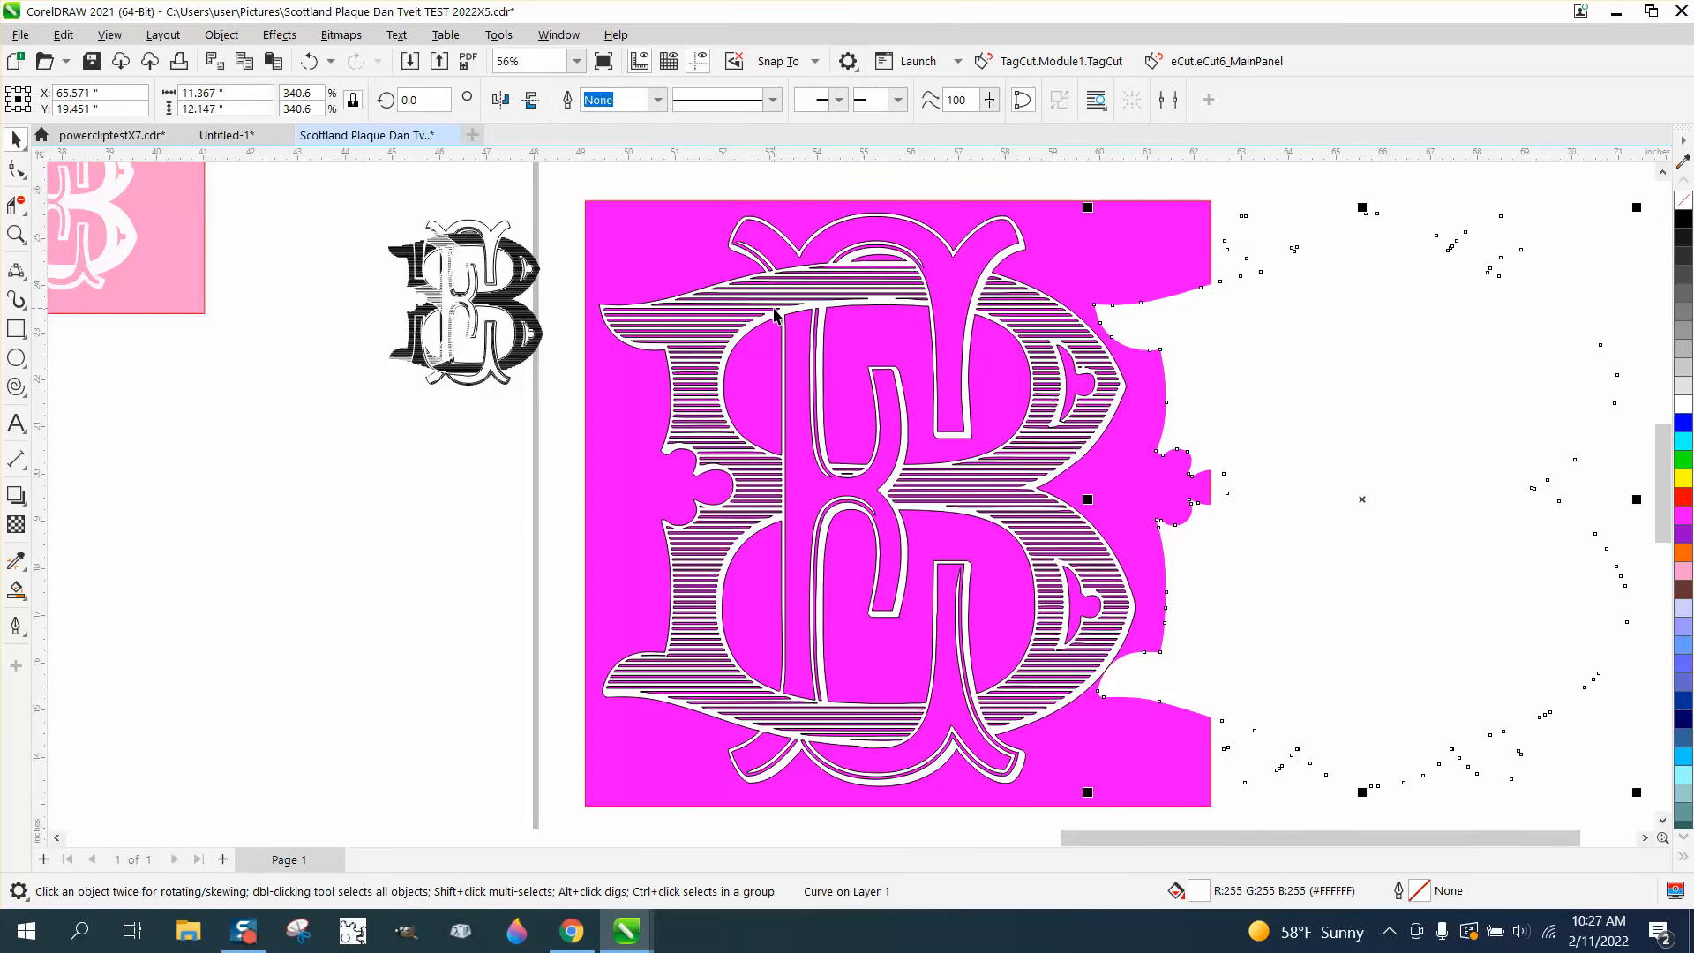
{"action": "scroll", "coordinate": [774, 314], "scroll_direction": "down", "scroll_amount": 1}
{"action": "key", "text": "Right"}
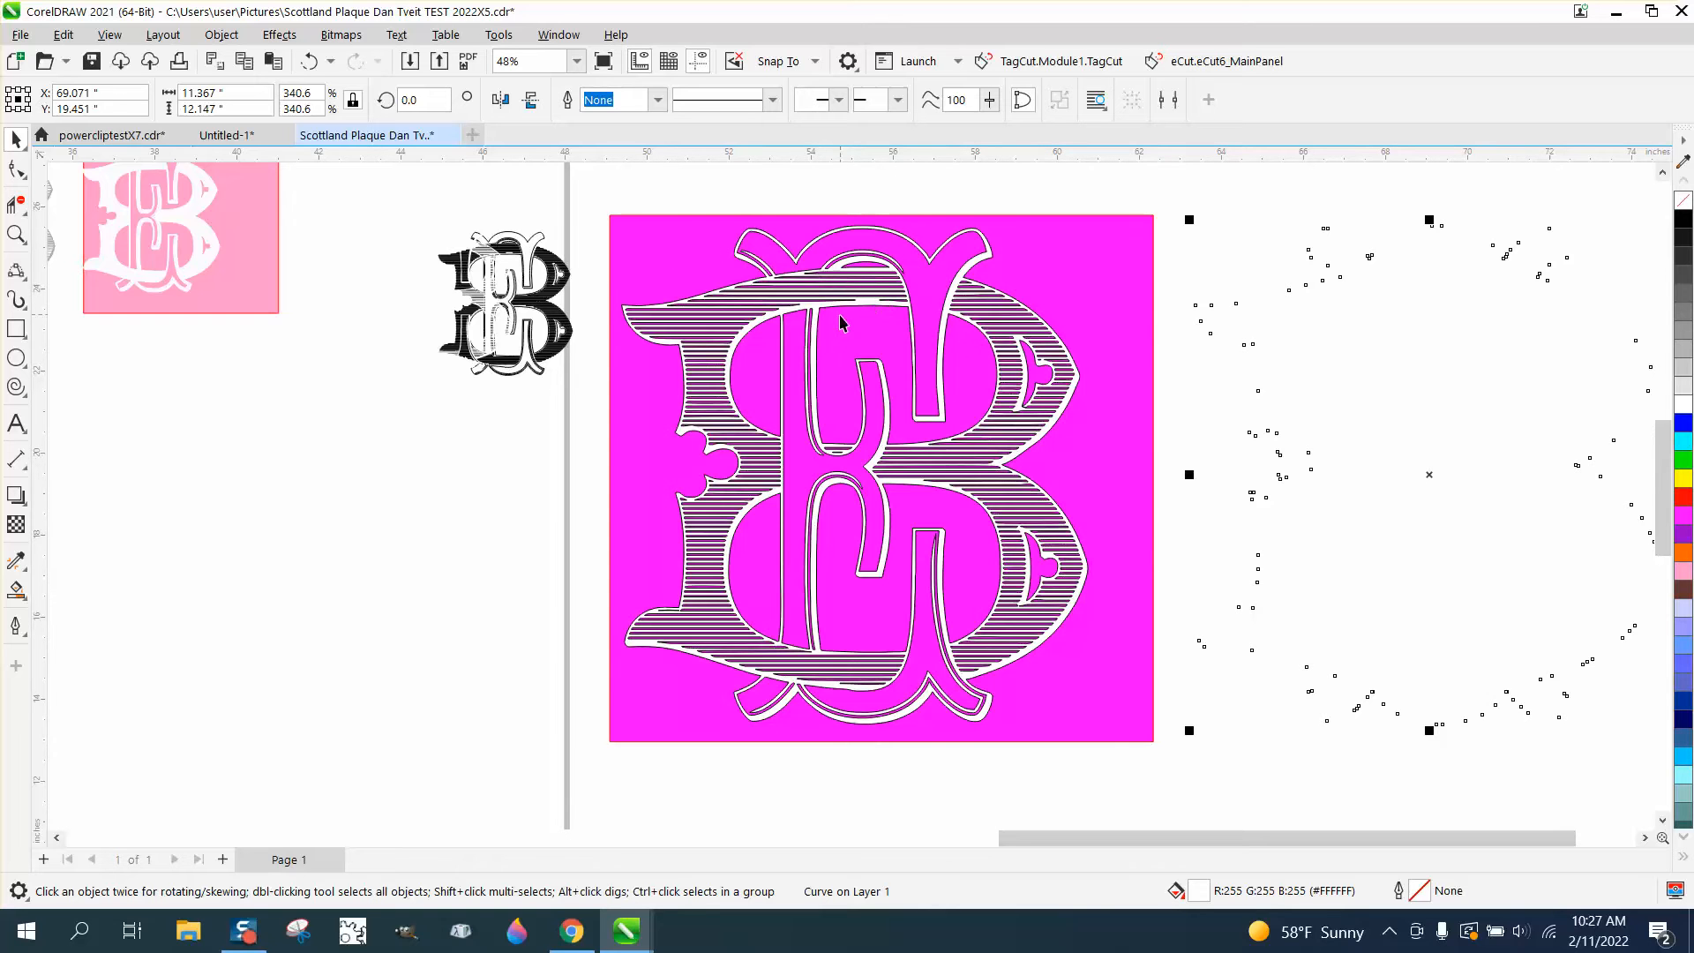
Use Smart Fill to create shapes from the monogram's two upper inner openings and color both black
{"action": "left_click", "coordinate": [15, 592]}
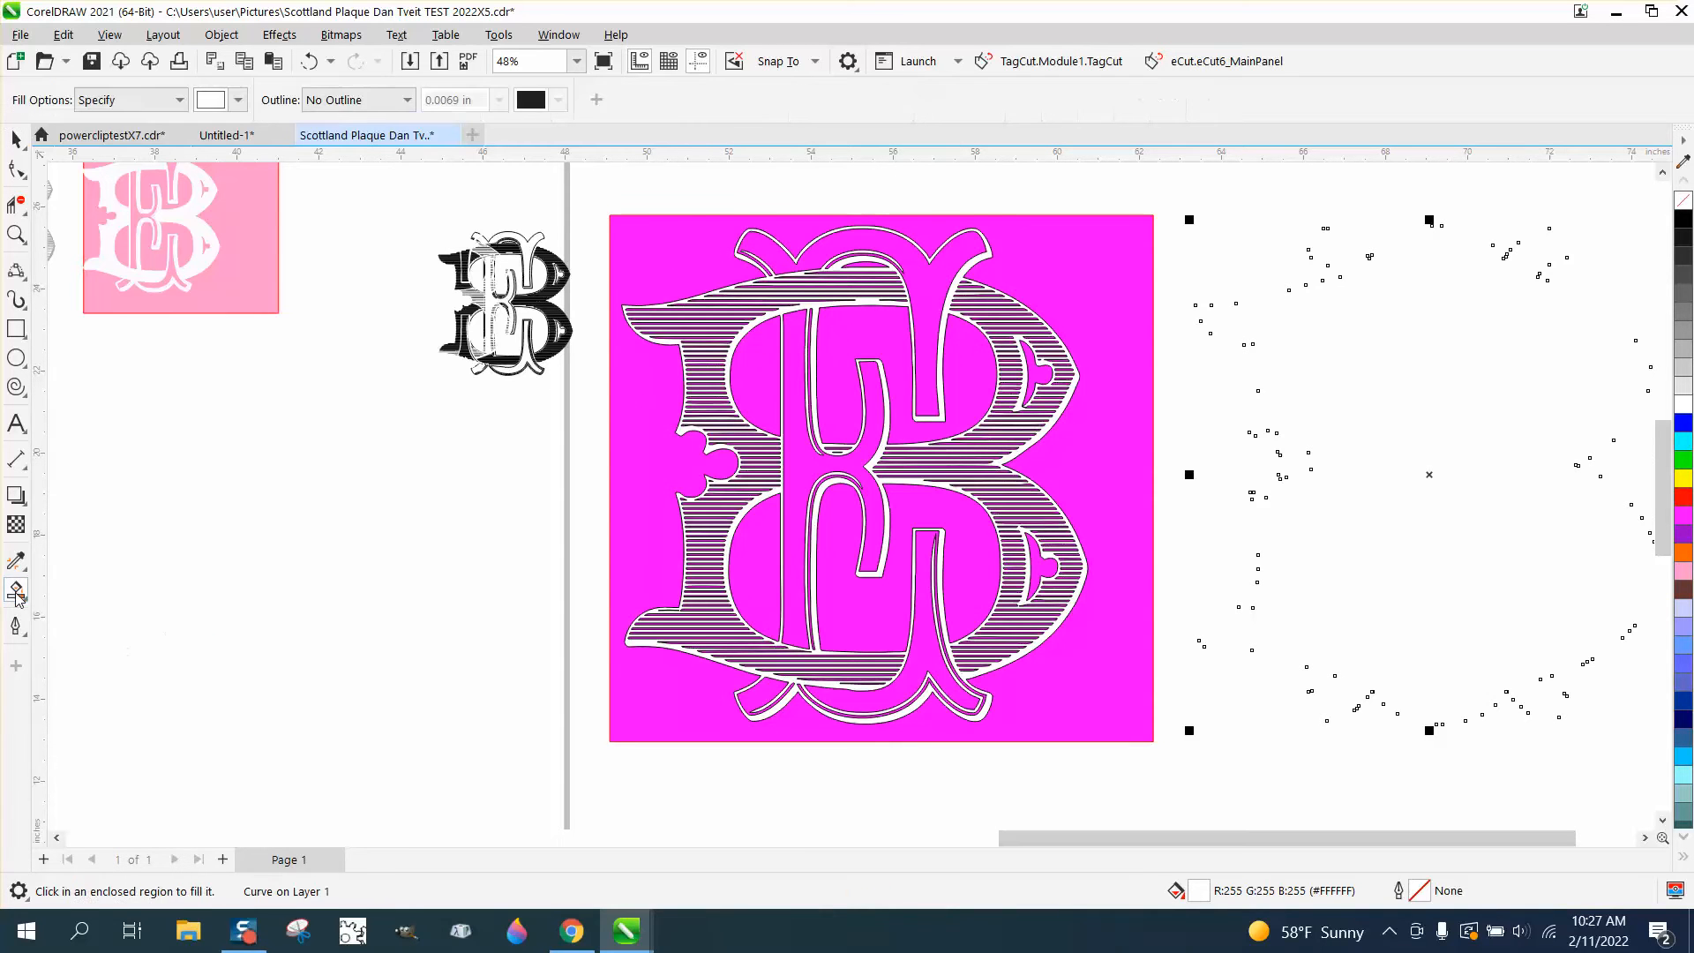
{"action": "left_click", "coordinate": [849, 344]}
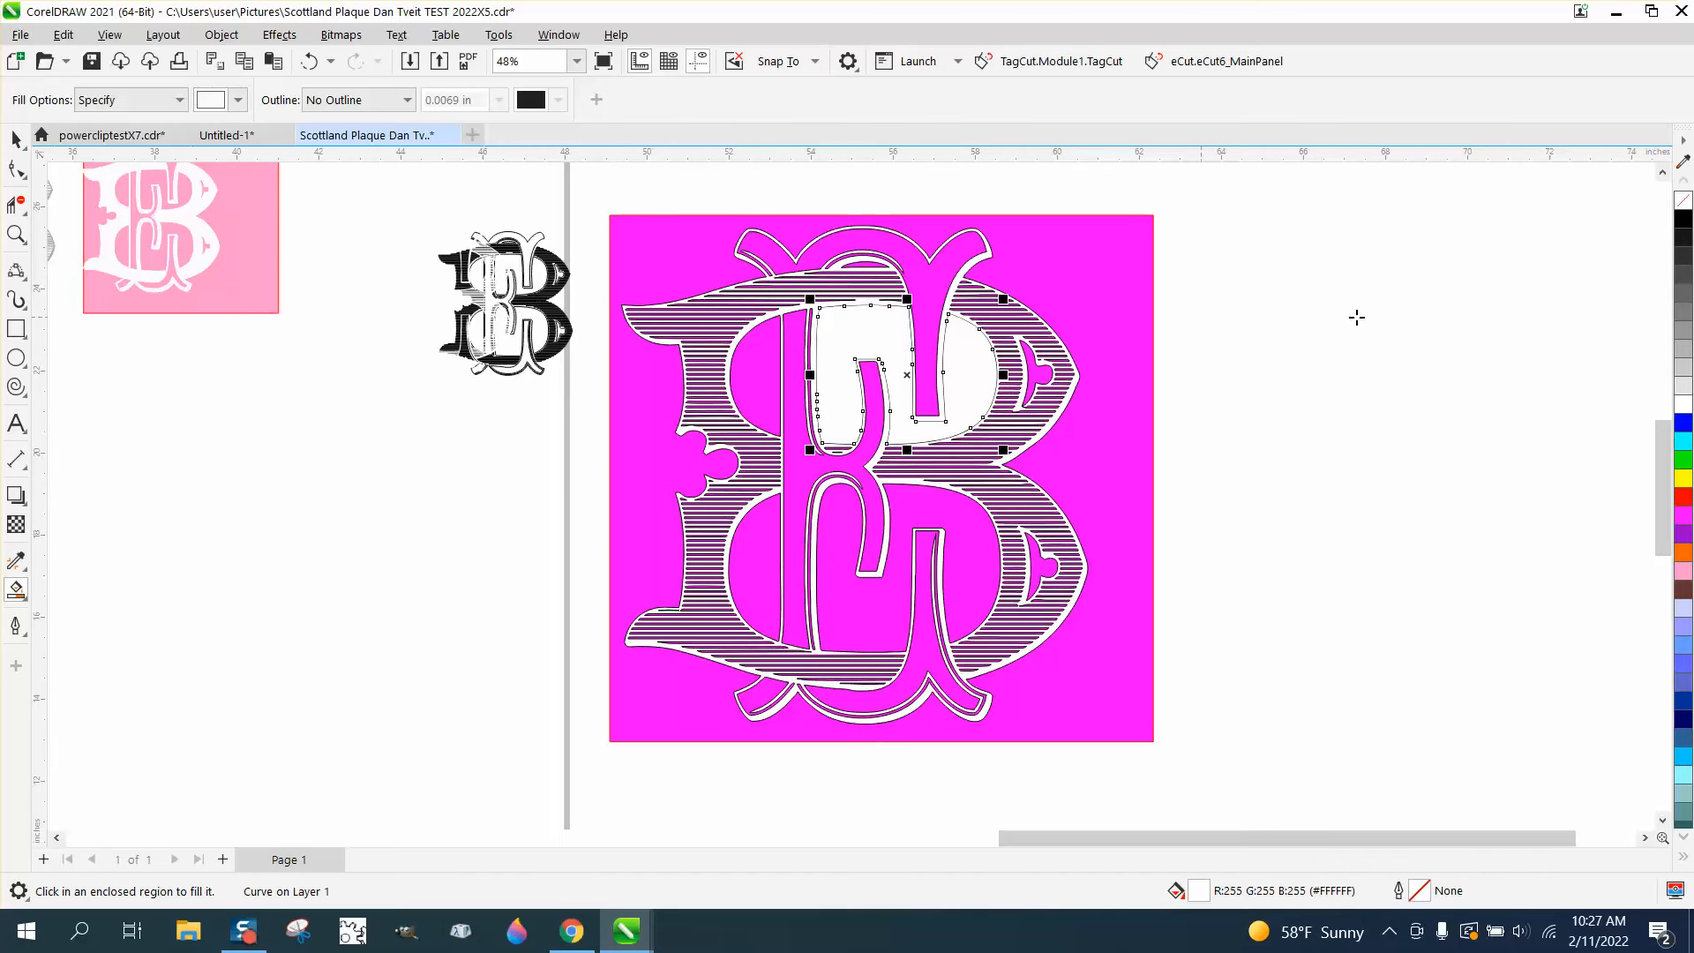
{"action": "left_click", "coordinate": [1684, 220]}
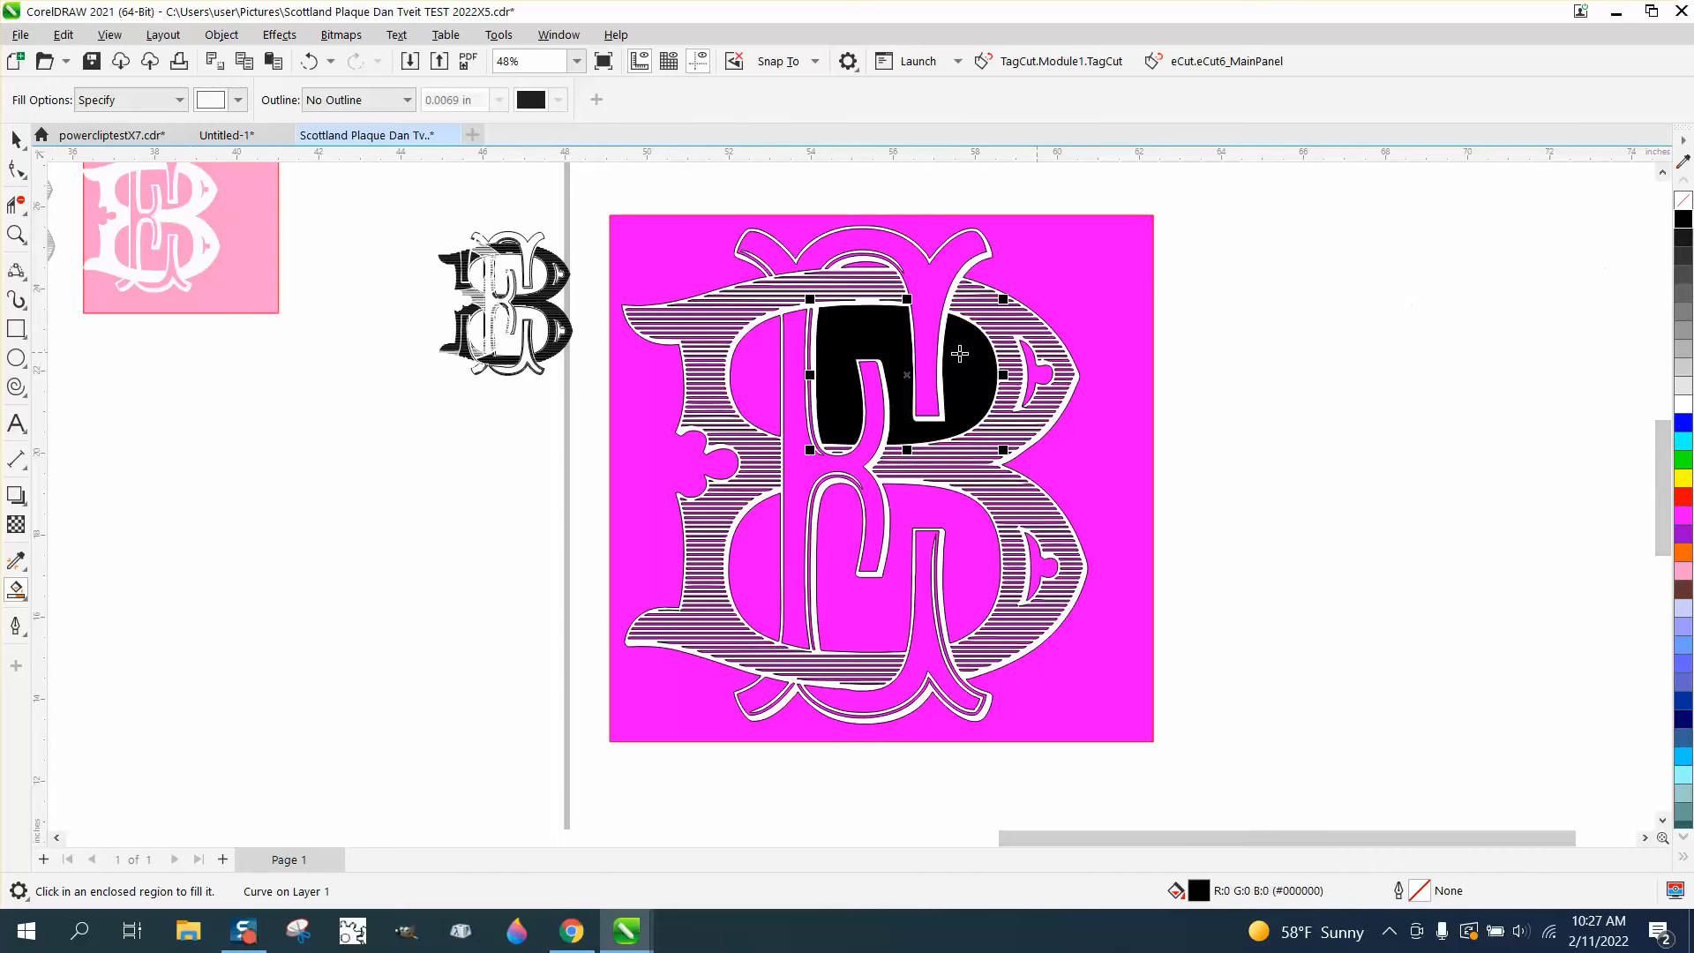
{"action": "left_click", "coordinate": [764, 361]}
{"action": "left_click", "coordinate": [1684, 220]}
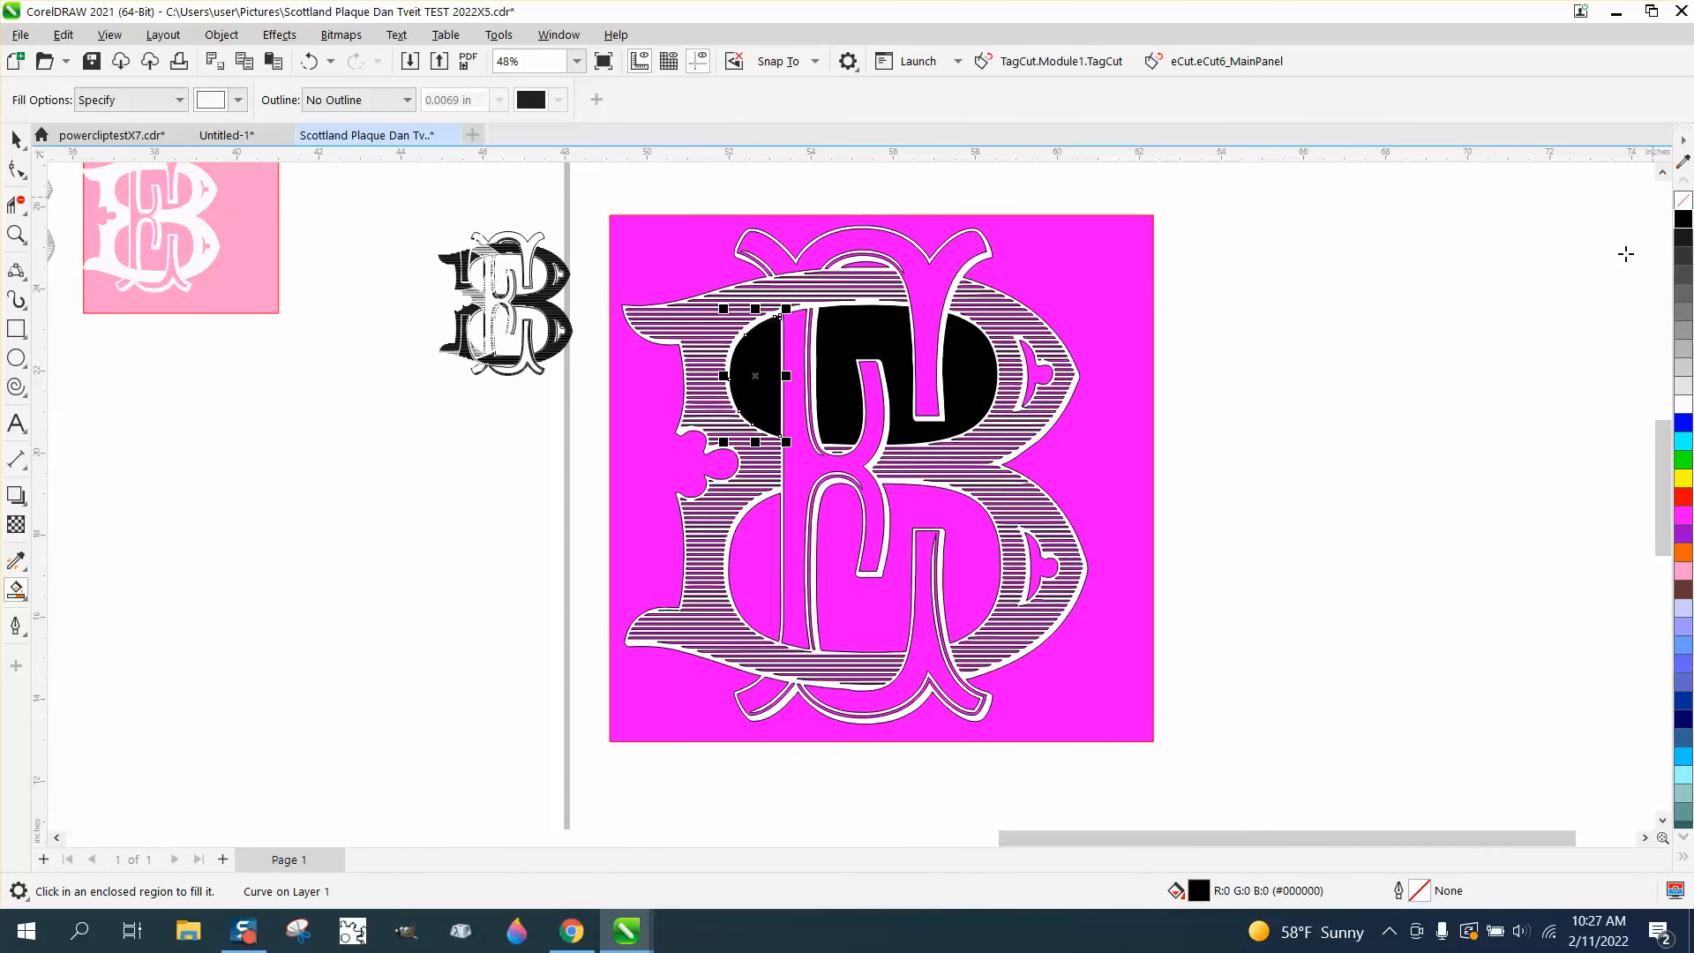
Create Smart Fill shapes from the monogram's two lower inner openings and color both black
{"action": "left_click", "coordinate": [895, 569]}
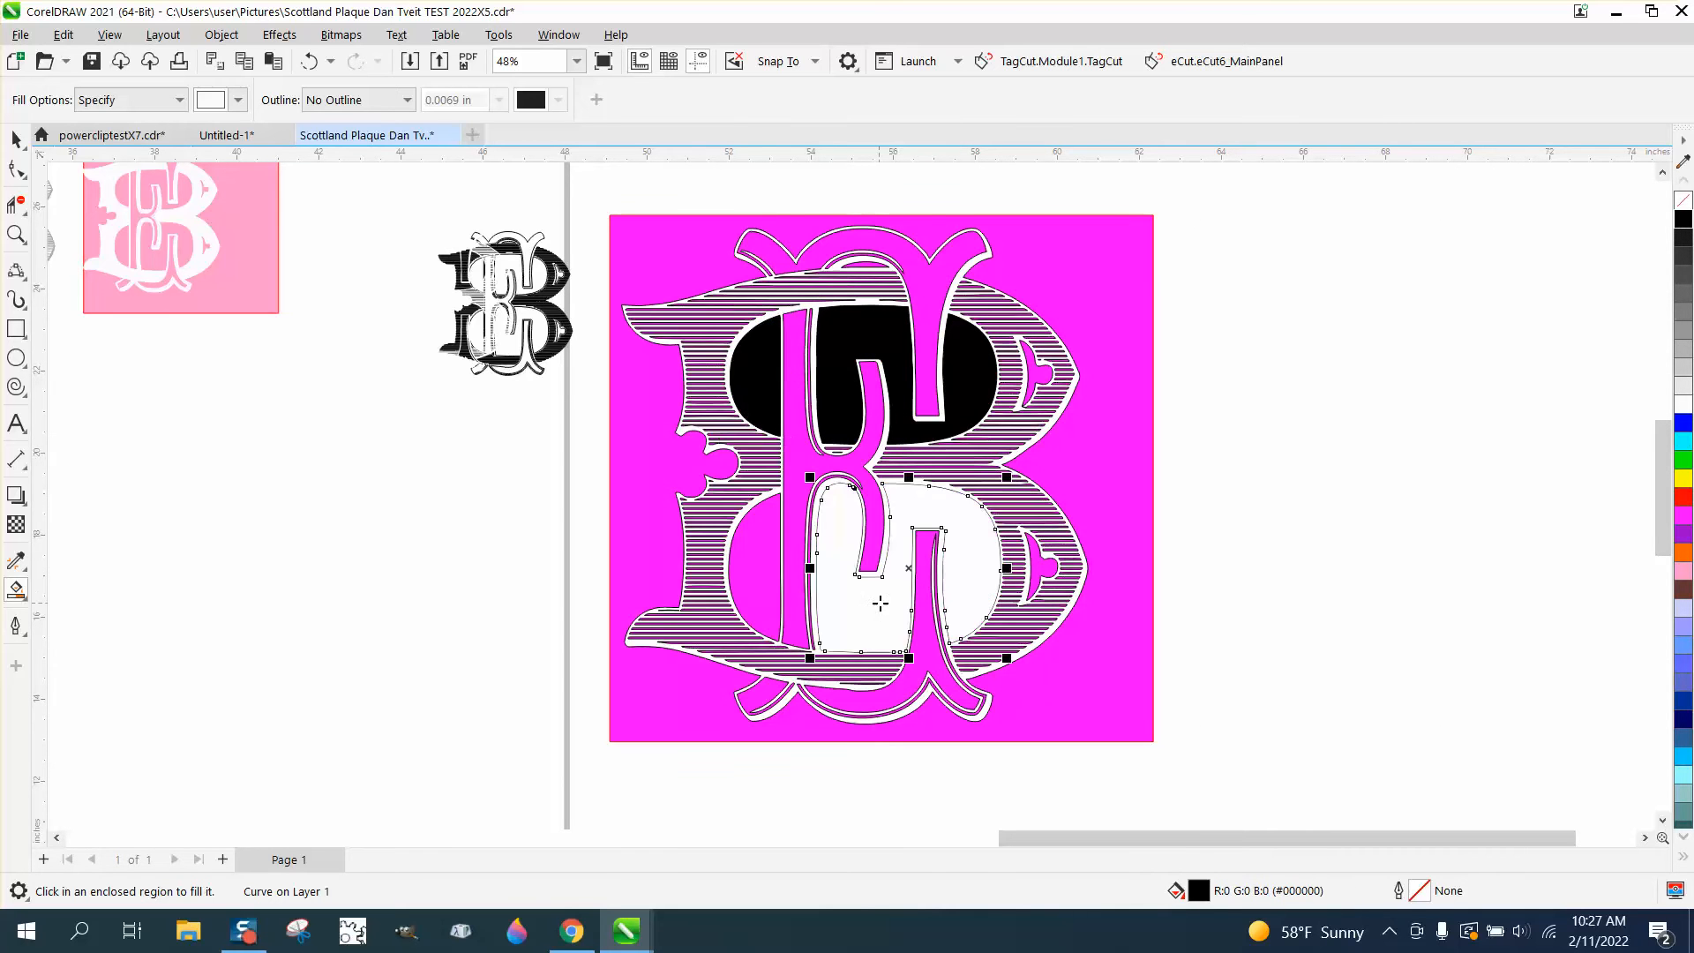
{"action": "left_click", "coordinate": [1683, 221]}
{"action": "left_click", "coordinate": [769, 545]}
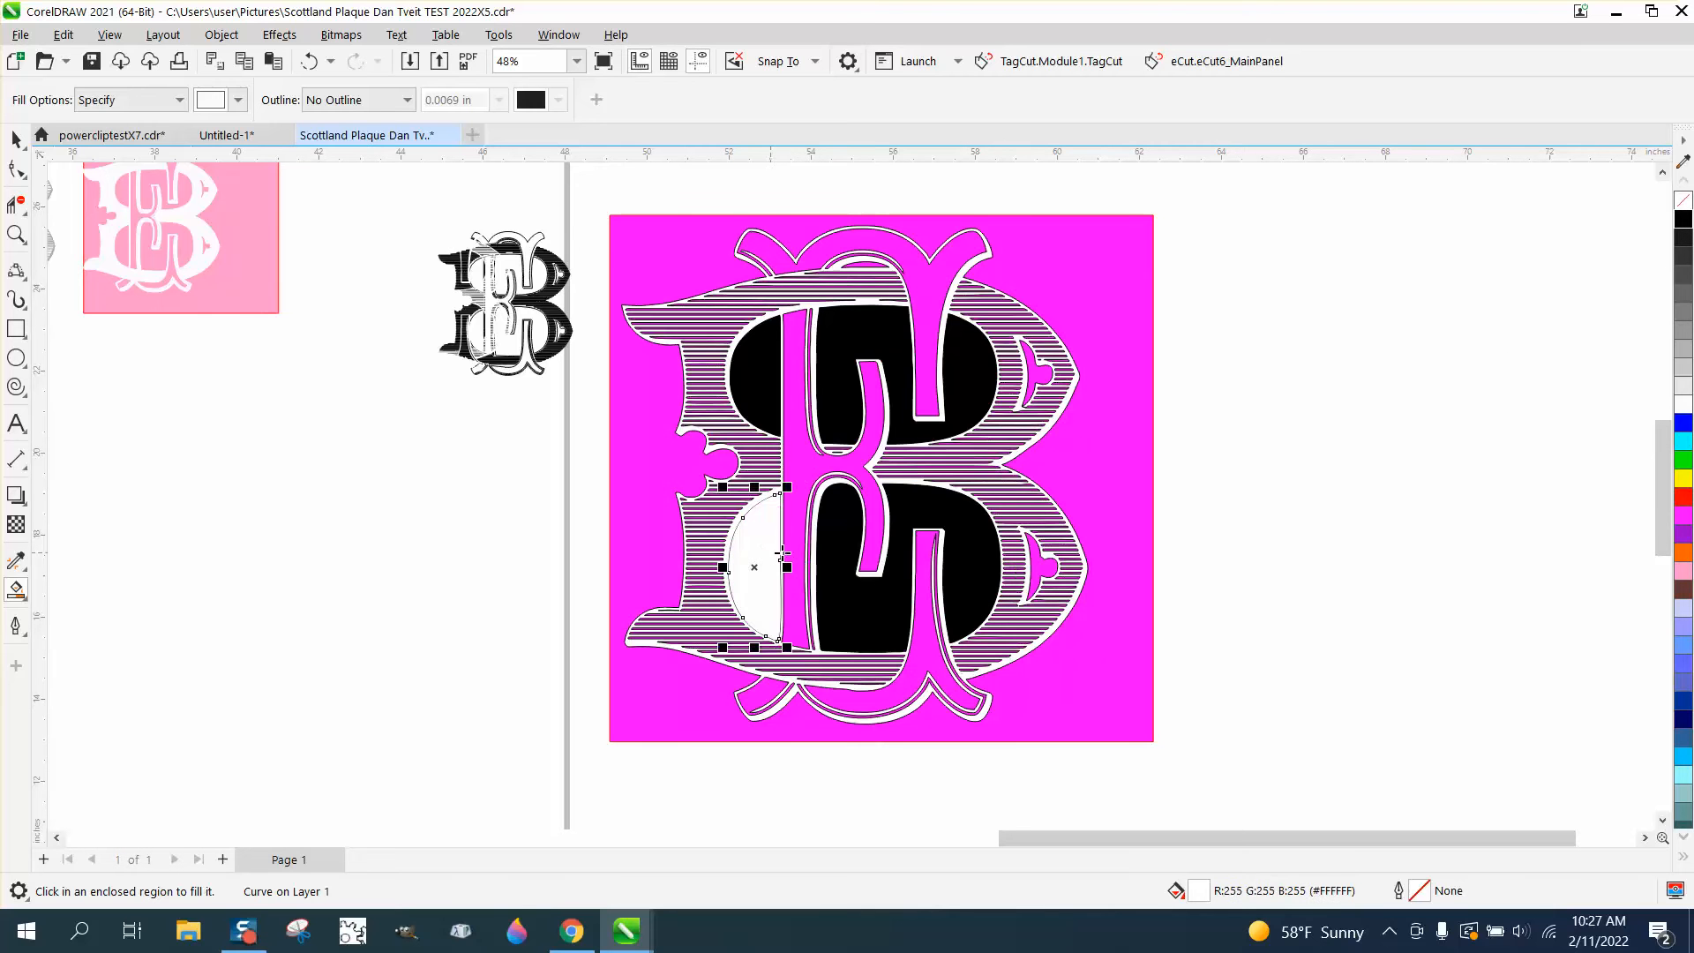
{"action": "left_click", "coordinate": [1684, 221]}
Select the white silhouette beside the magenta rectangle and give it a black hairline outline
{"action": "scroll", "coordinate": [997, 411], "scroll_direction": "down", "scroll_amount": 3}
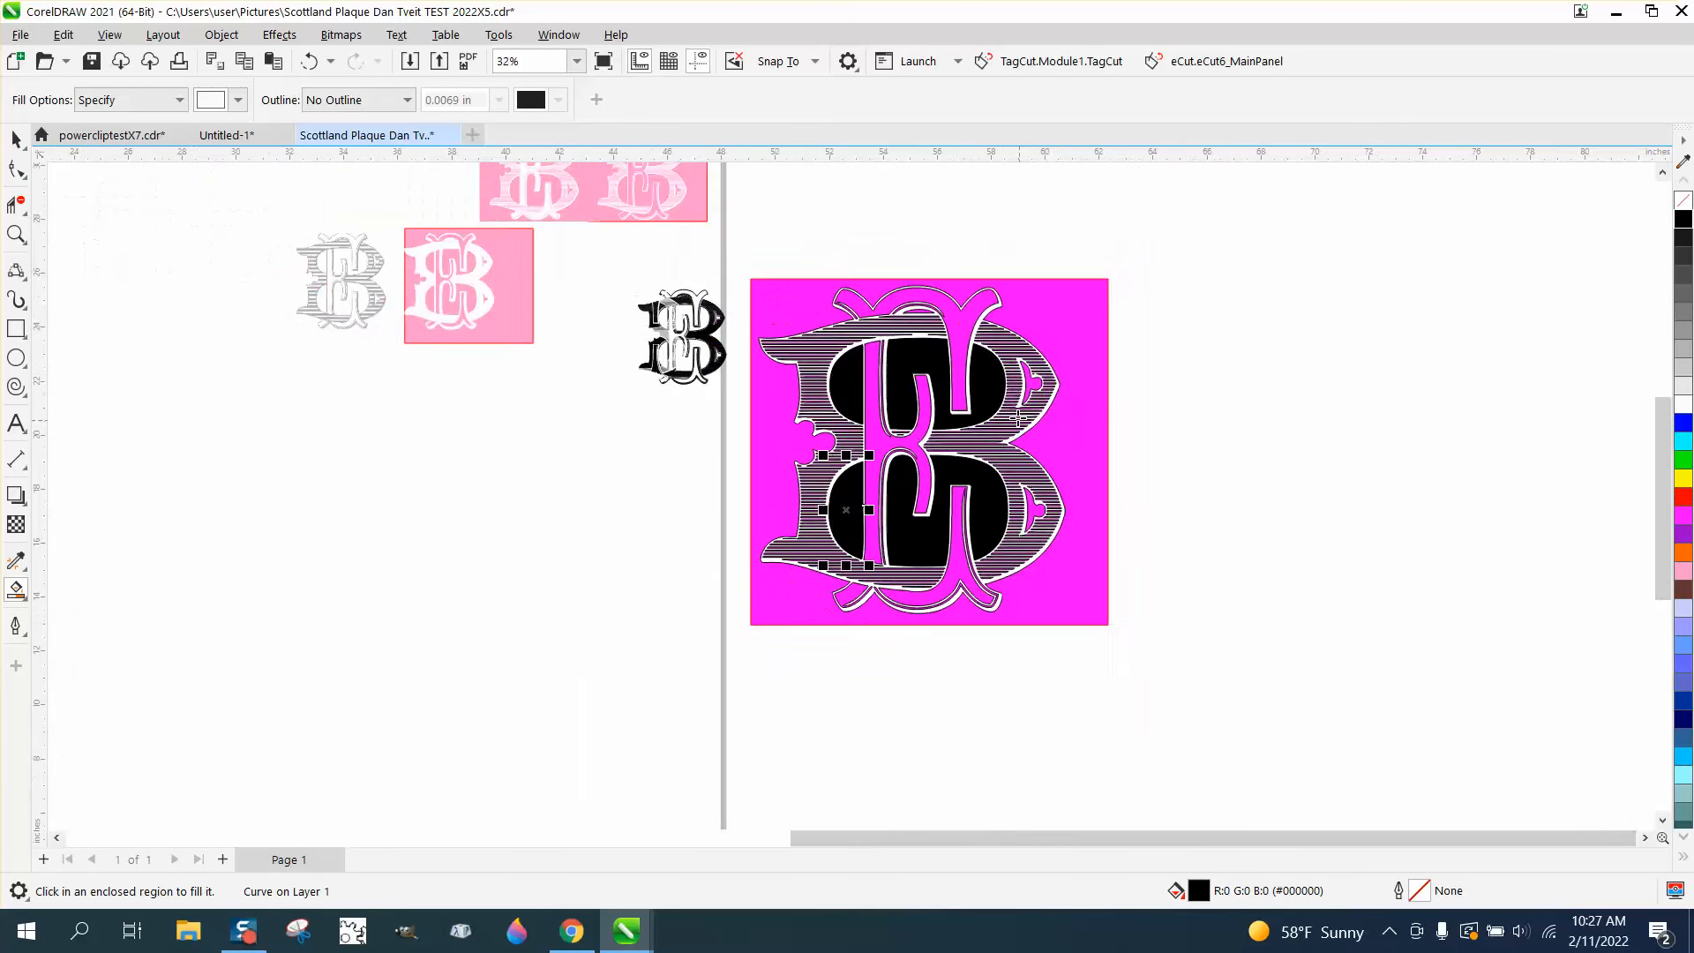
{"action": "left_click", "coordinate": [16, 139]}
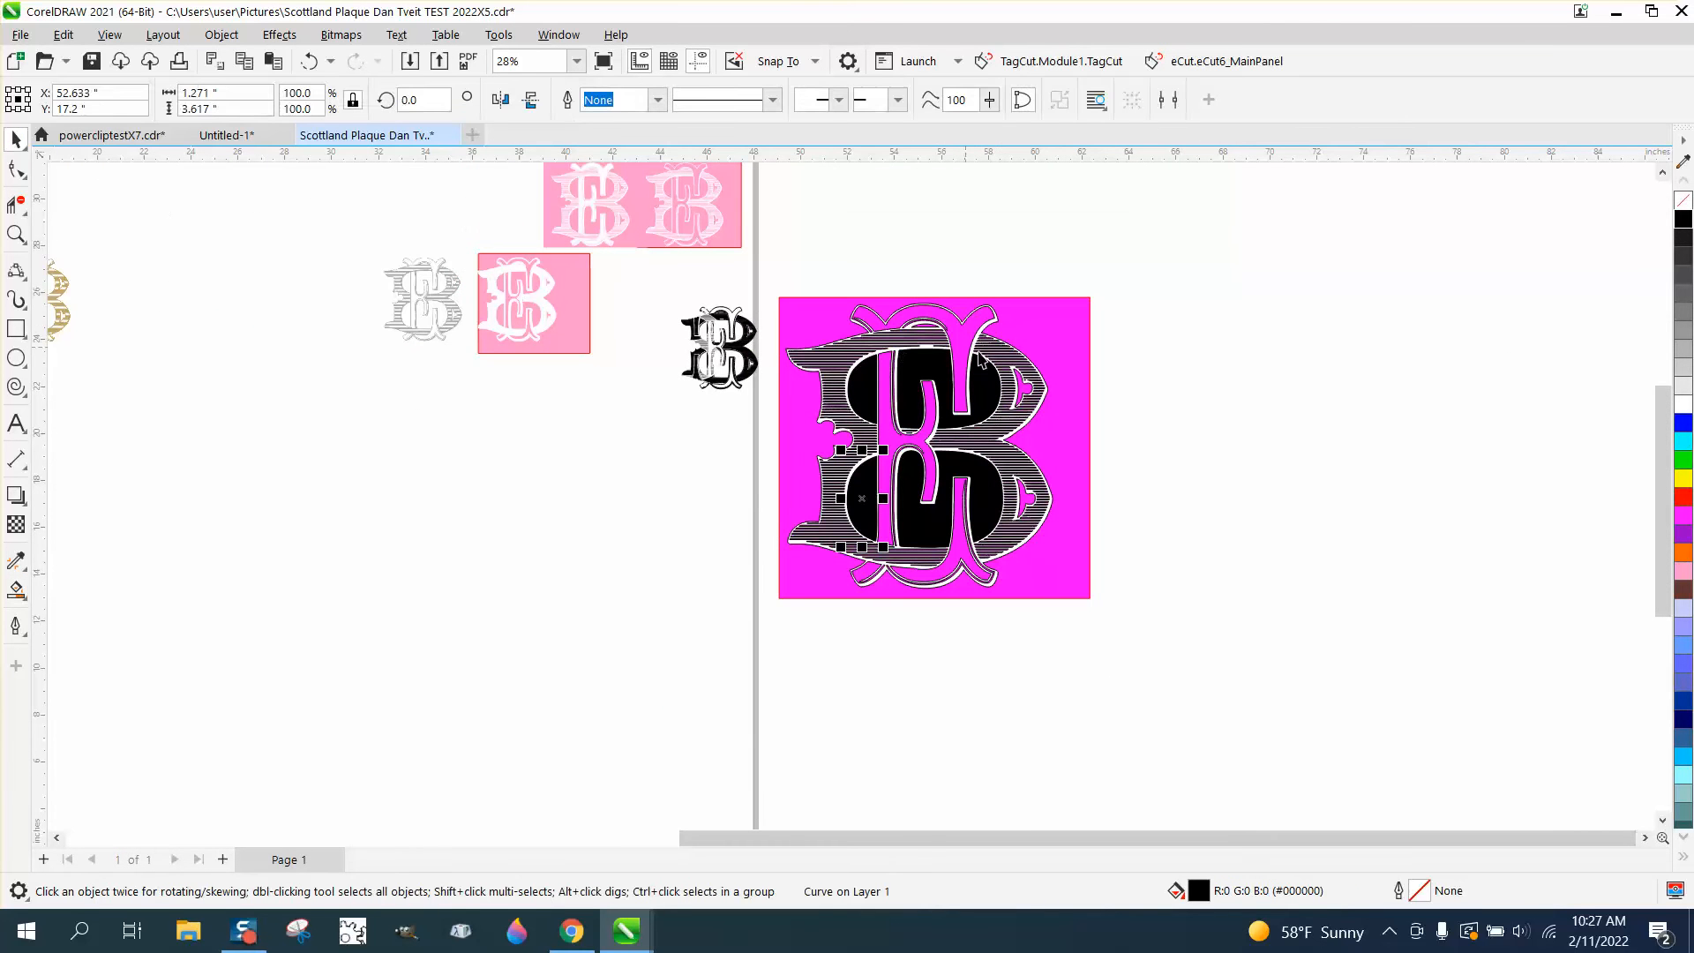
{"action": "left_click", "coordinate": [1233, 378]}
{"action": "left_click", "coordinate": [975, 385]}
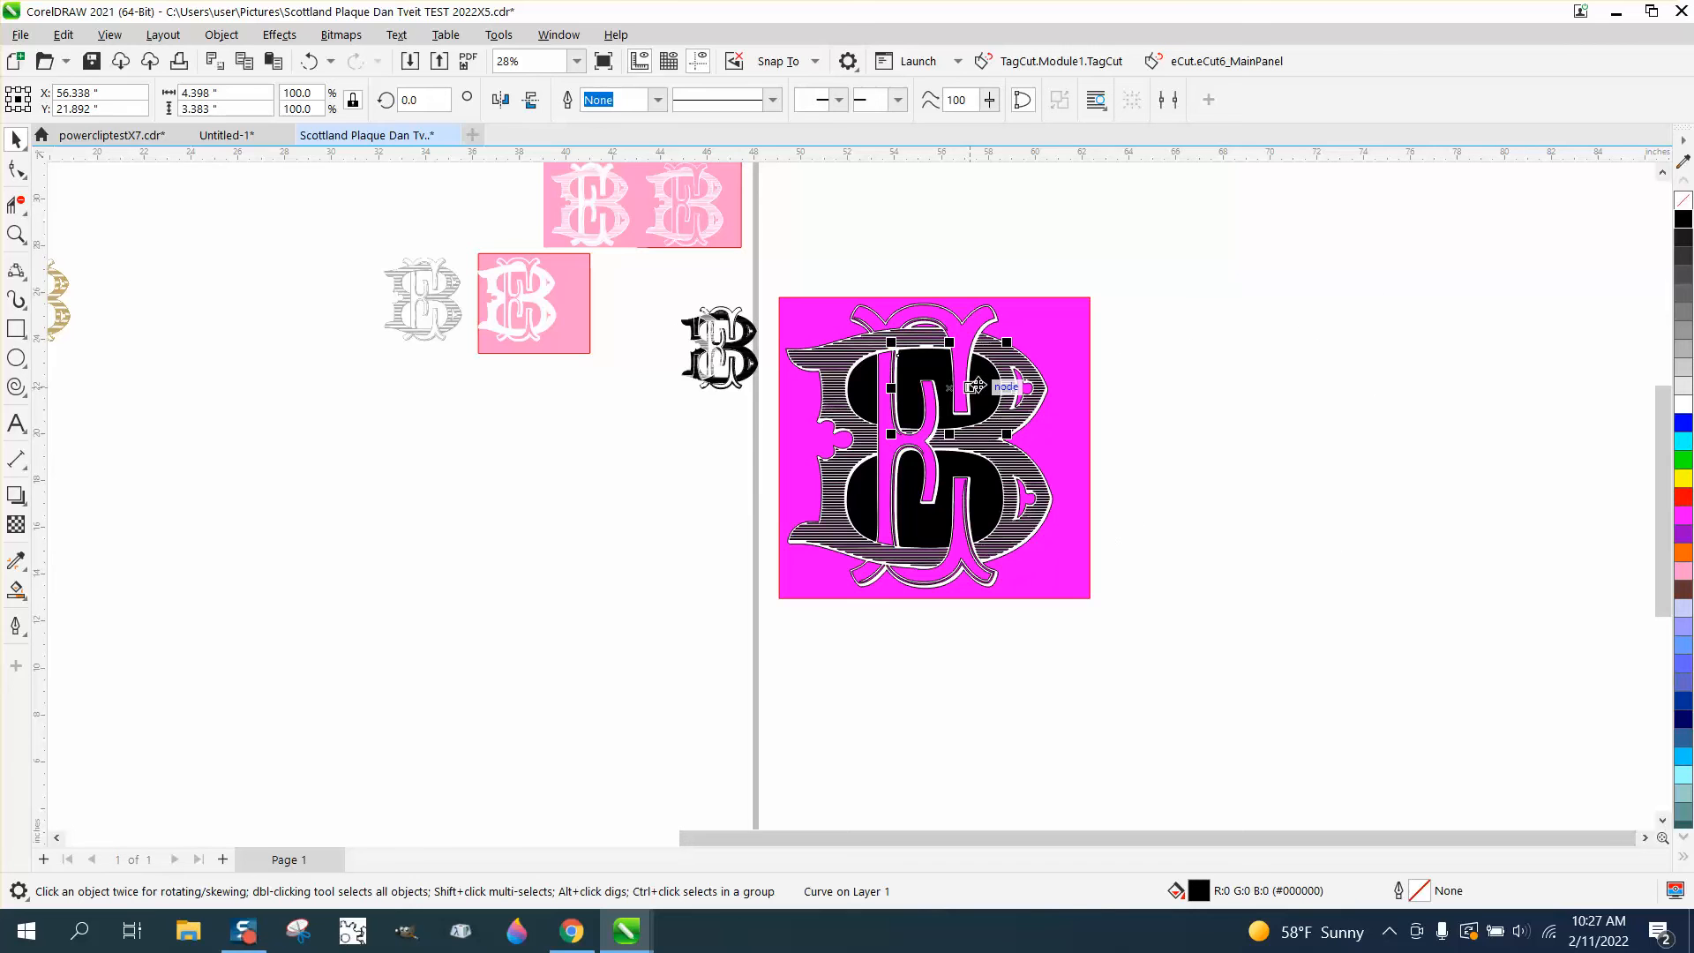
{"action": "left_click_drag", "start_coordinate": [1109, 258], "coordinate": [1522, 680]}
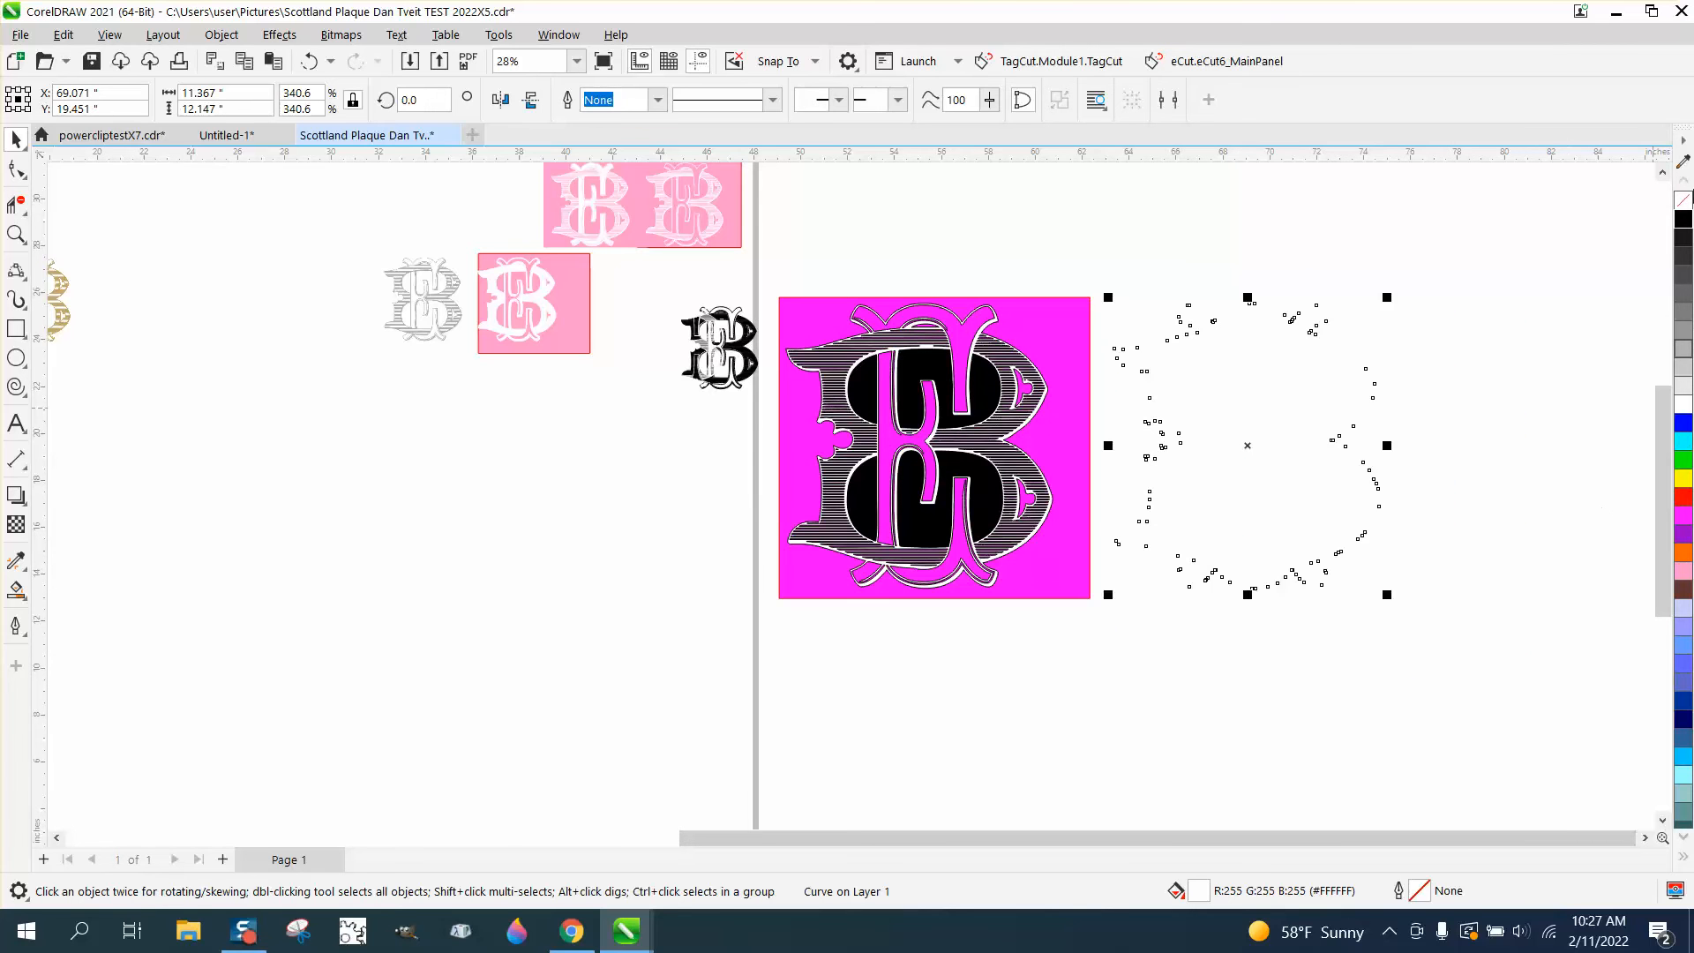
{"action": "left_click", "coordinate": [994, 291]}
Move the two upper black opening shapes 14 inches to the right onto the outlined silhouette
{"action": "left_click", "coordinate": [984, 379]}
{"action": "key", "text": "Right"}
{"action": "key", "text": "Right"}
{"action": "key", "text": "Right"}
{"action": "key", "text": "Right"}
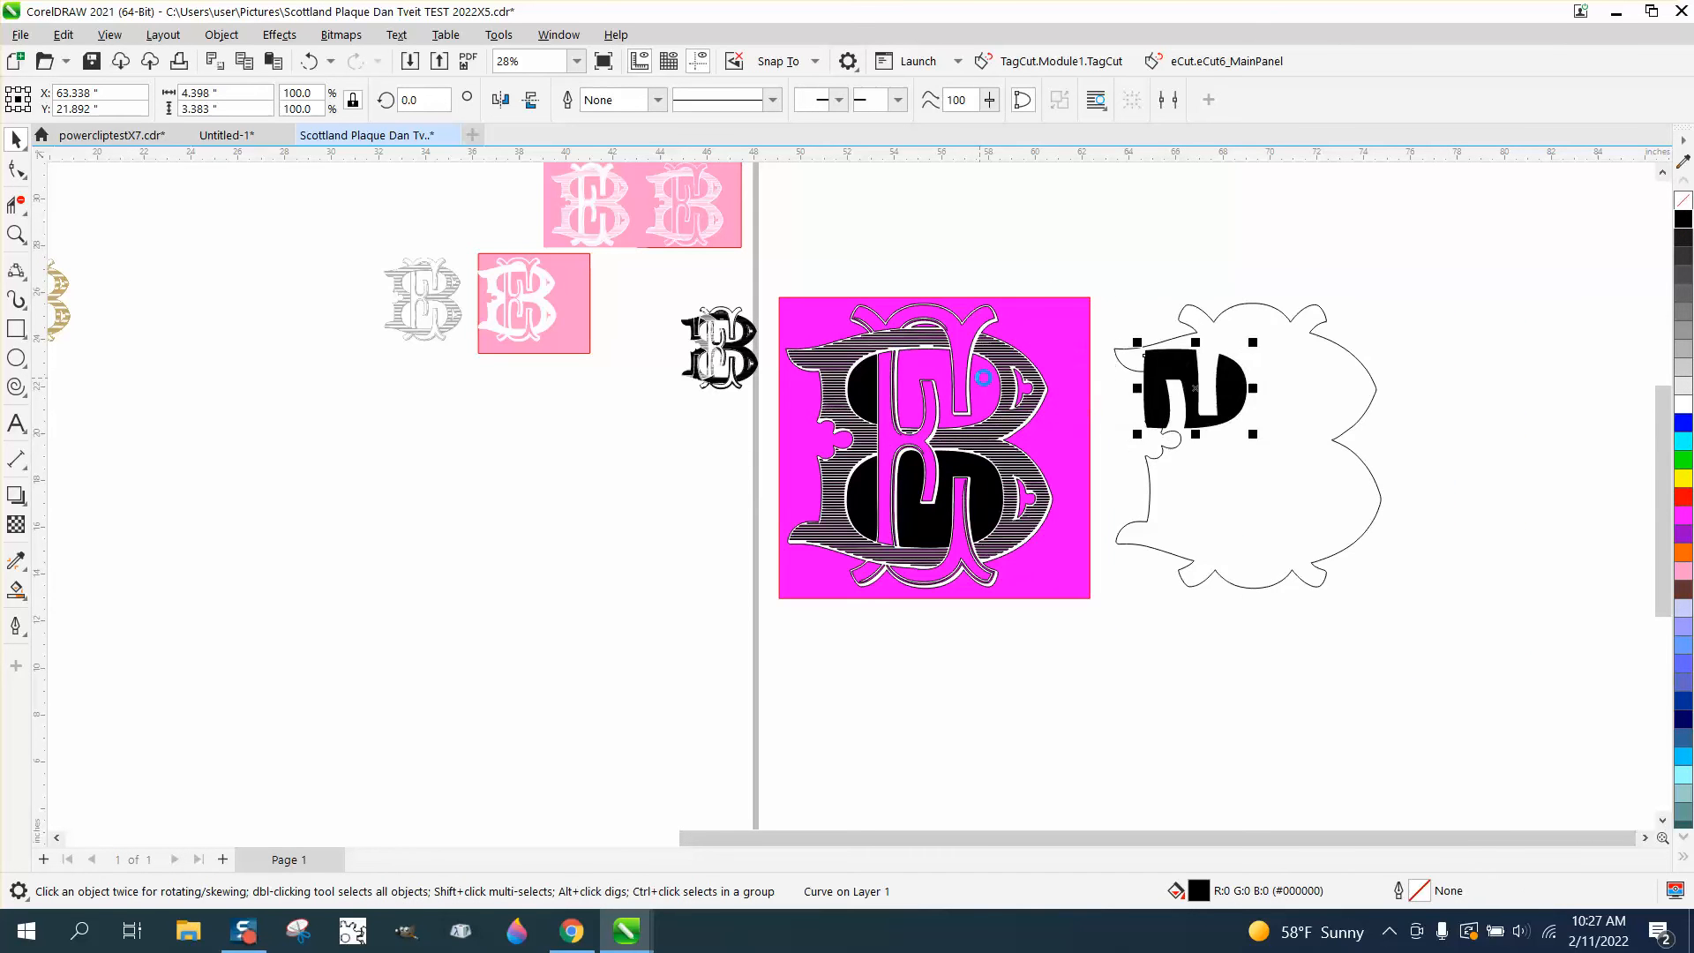
{"action": "left_click", "coordinate": [858, 402]}
{"action": "key", "text": "Right"}
{"action": "key", "text": "Right"}
{"action": "key", "text": "Right"}
{"action": "key", "text": "Right"}
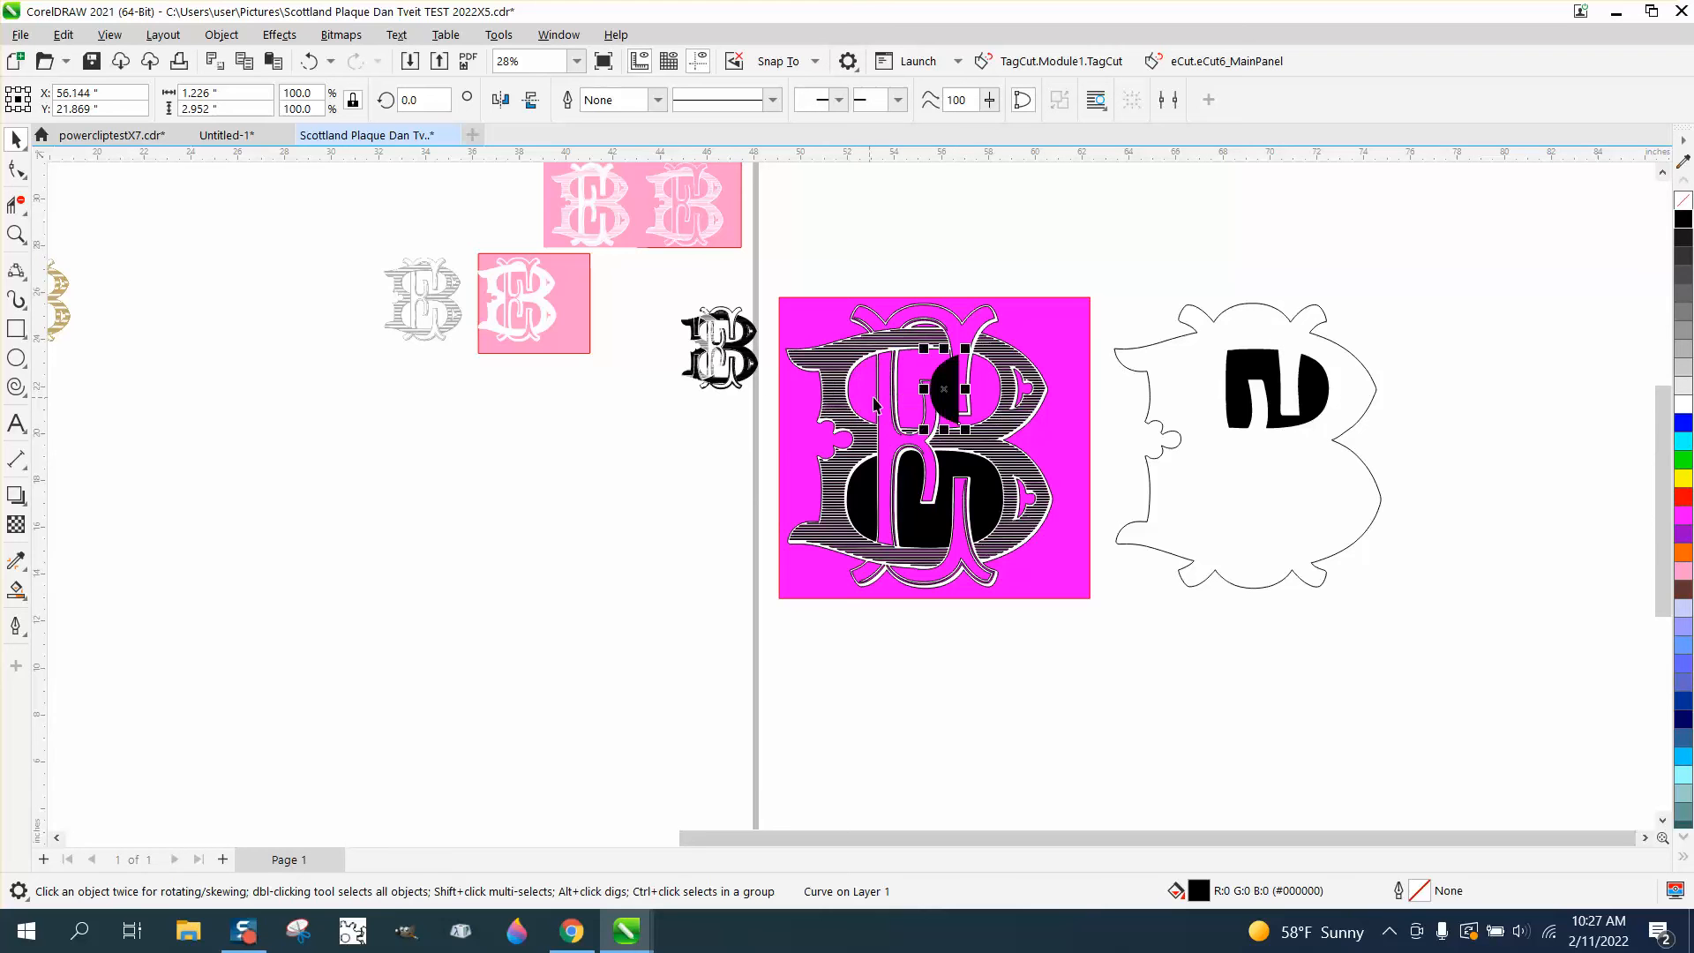
Move the two lower black opening shapes 14 inches to the right onto the outlined silhouette
{"action": "left_click", "coordinate": [881, 481]}
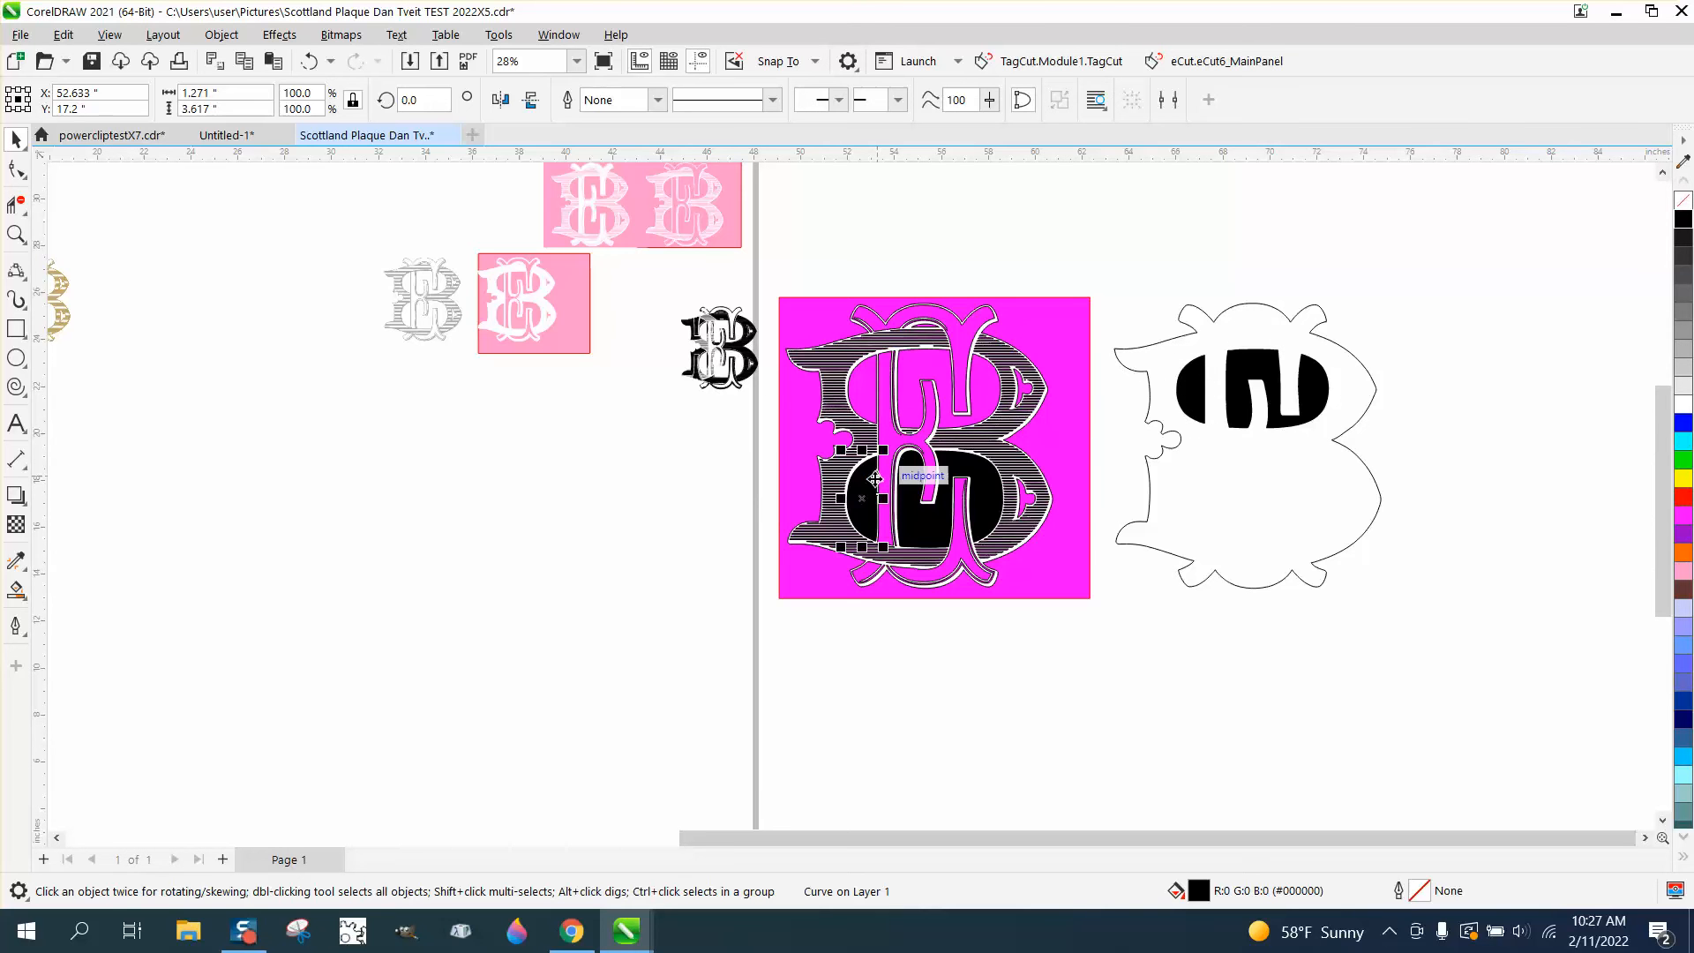
{"action": "key", "text": "Right"}
{"action": "key", "text": "Right"}
{"action": "key", "text": "Right"}
{"action": "key", "text": "Right"}
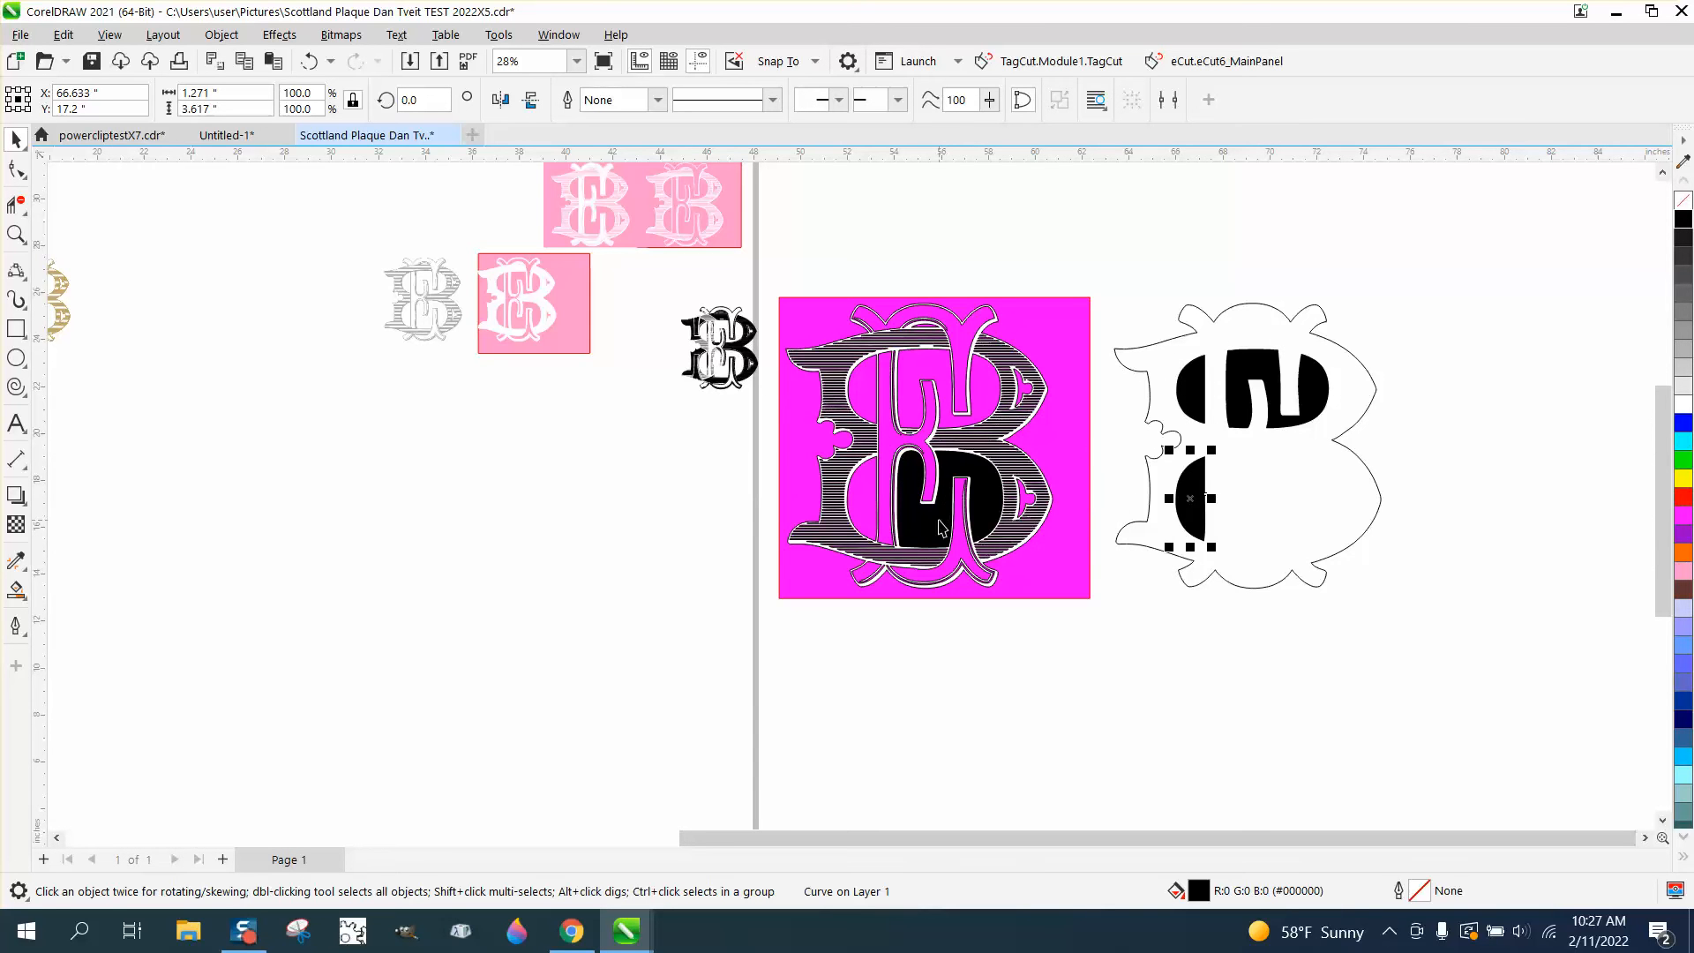
{"action": "left_click", "coordinate": [942, 528]}
{"action": "key", "text": "Right"}
{"action": "key", "text": "Right"}
{"action": "key", "text": "Right"}
{"action": "key", "text": "Right"}
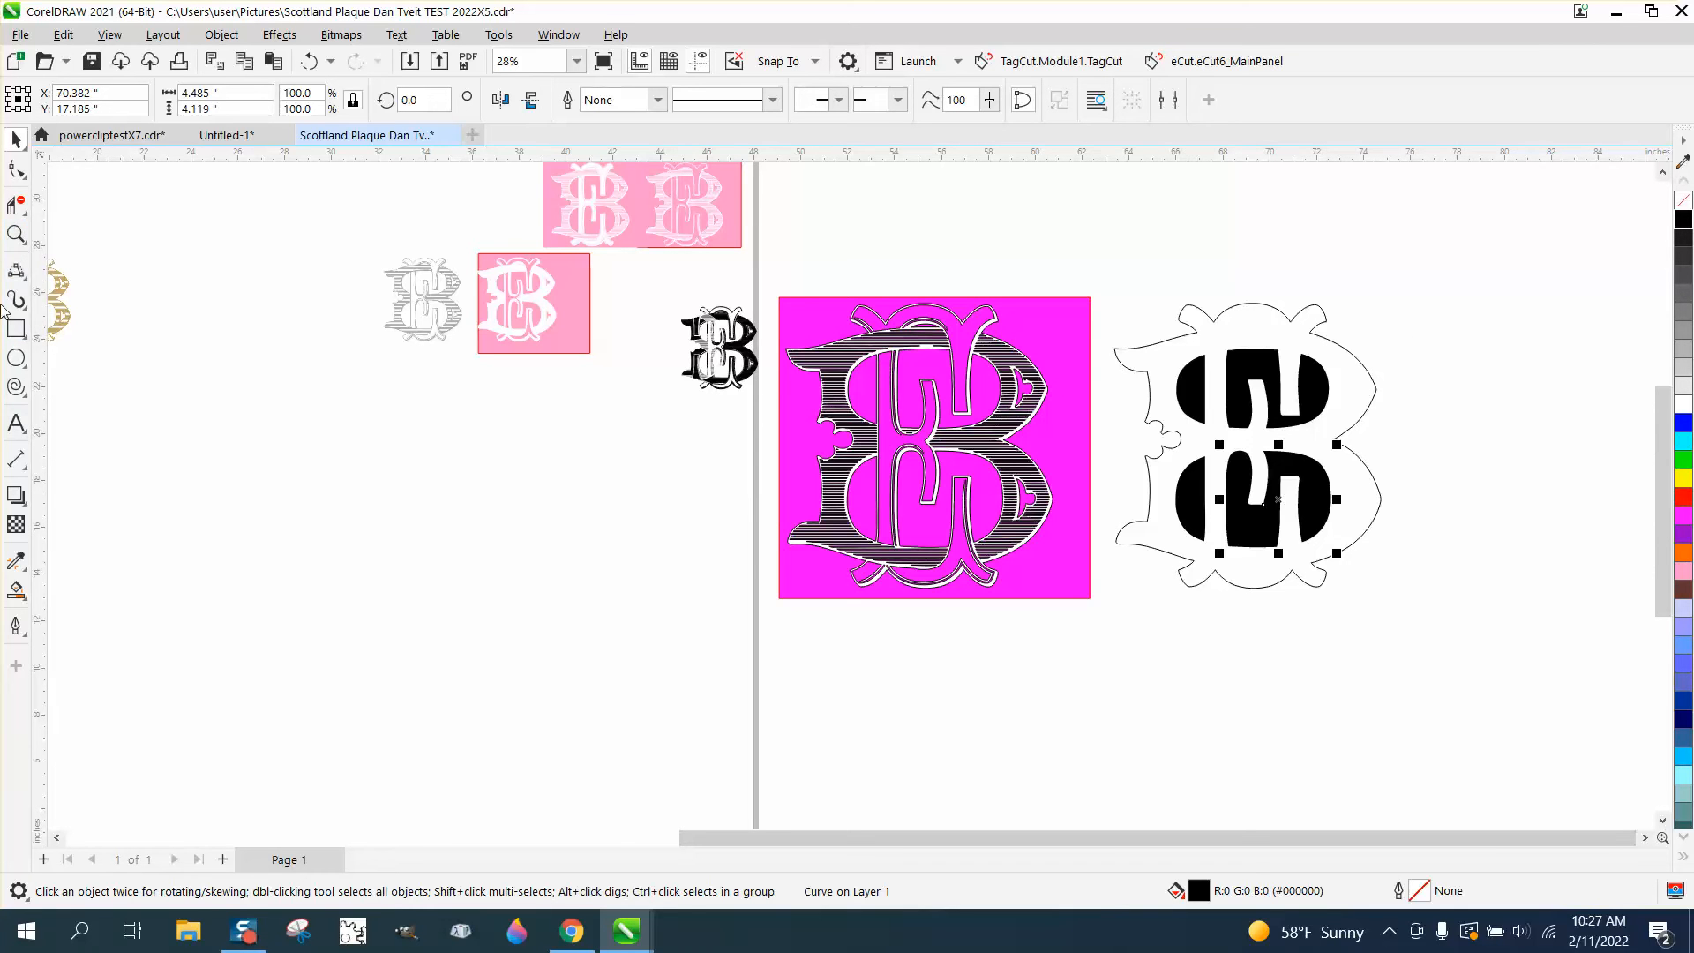
Draw a rectangle about 19.22 by 13.84 inches over the silhouette and its black shapes, and fill it yellow
{"action": "left_click", "coordinate": [15, 329]}
{"action": "mouse_move", "coordinate": [1085, 289]}
{"action": "left_mouse_down"}
{"action": "mouse_move", "coordinate": [1486, 597]}
{"action": "mouse_move", "coordinate": [1536, 614]}
{"action": "left_mouse_up"}
{"action": "left_click", "coordinate": [1685, 481]}
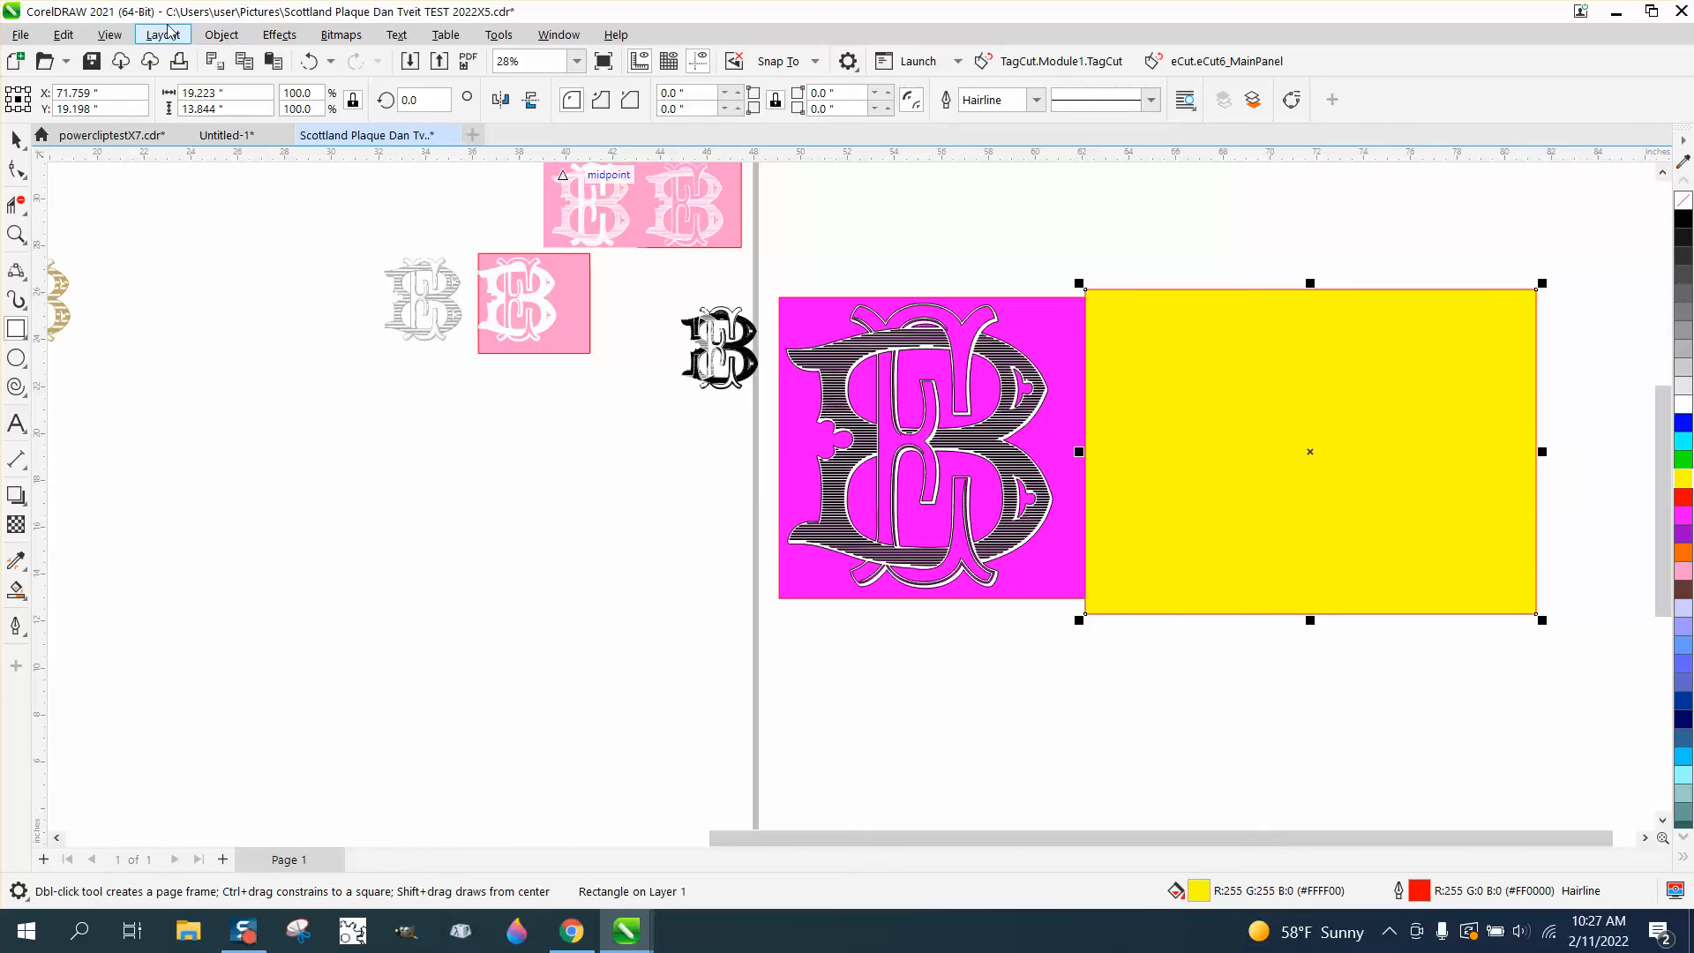
Send the yellow rectangle to the back of the page, behind the silhouette
{"action": "left_click", "coordinate": [221, 34]}
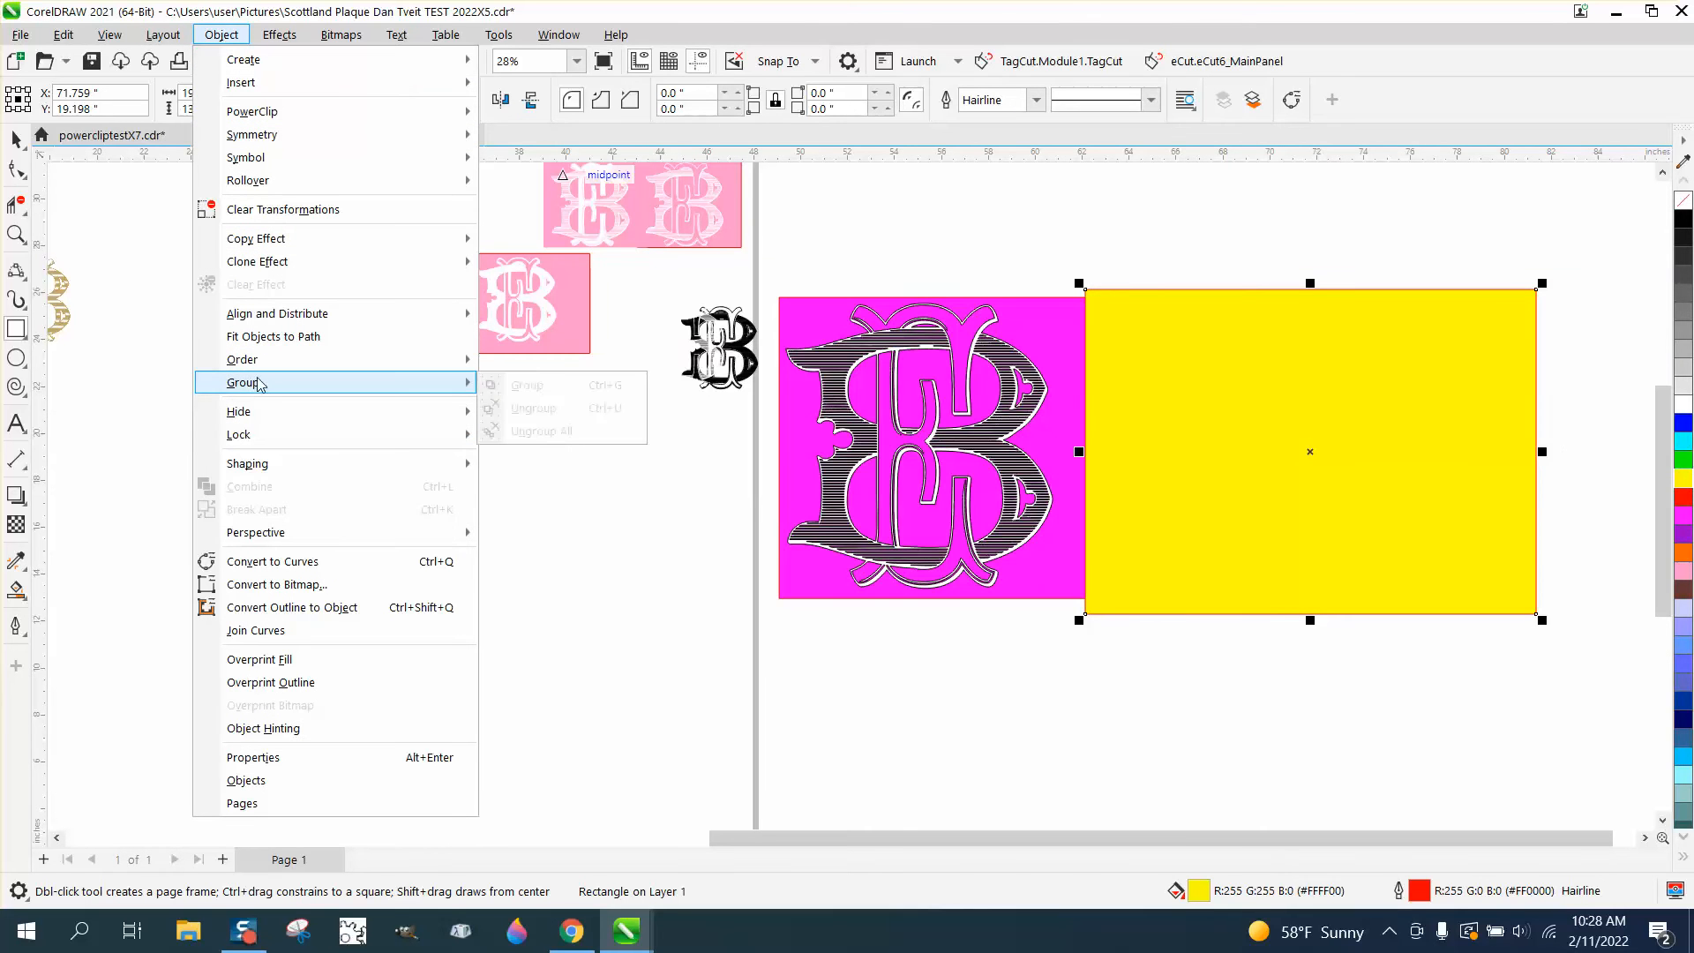
{"action": "mouse_move", "coordinate": [262, 360]}
{"action": "left_click", "coordinate": [578, 388]}
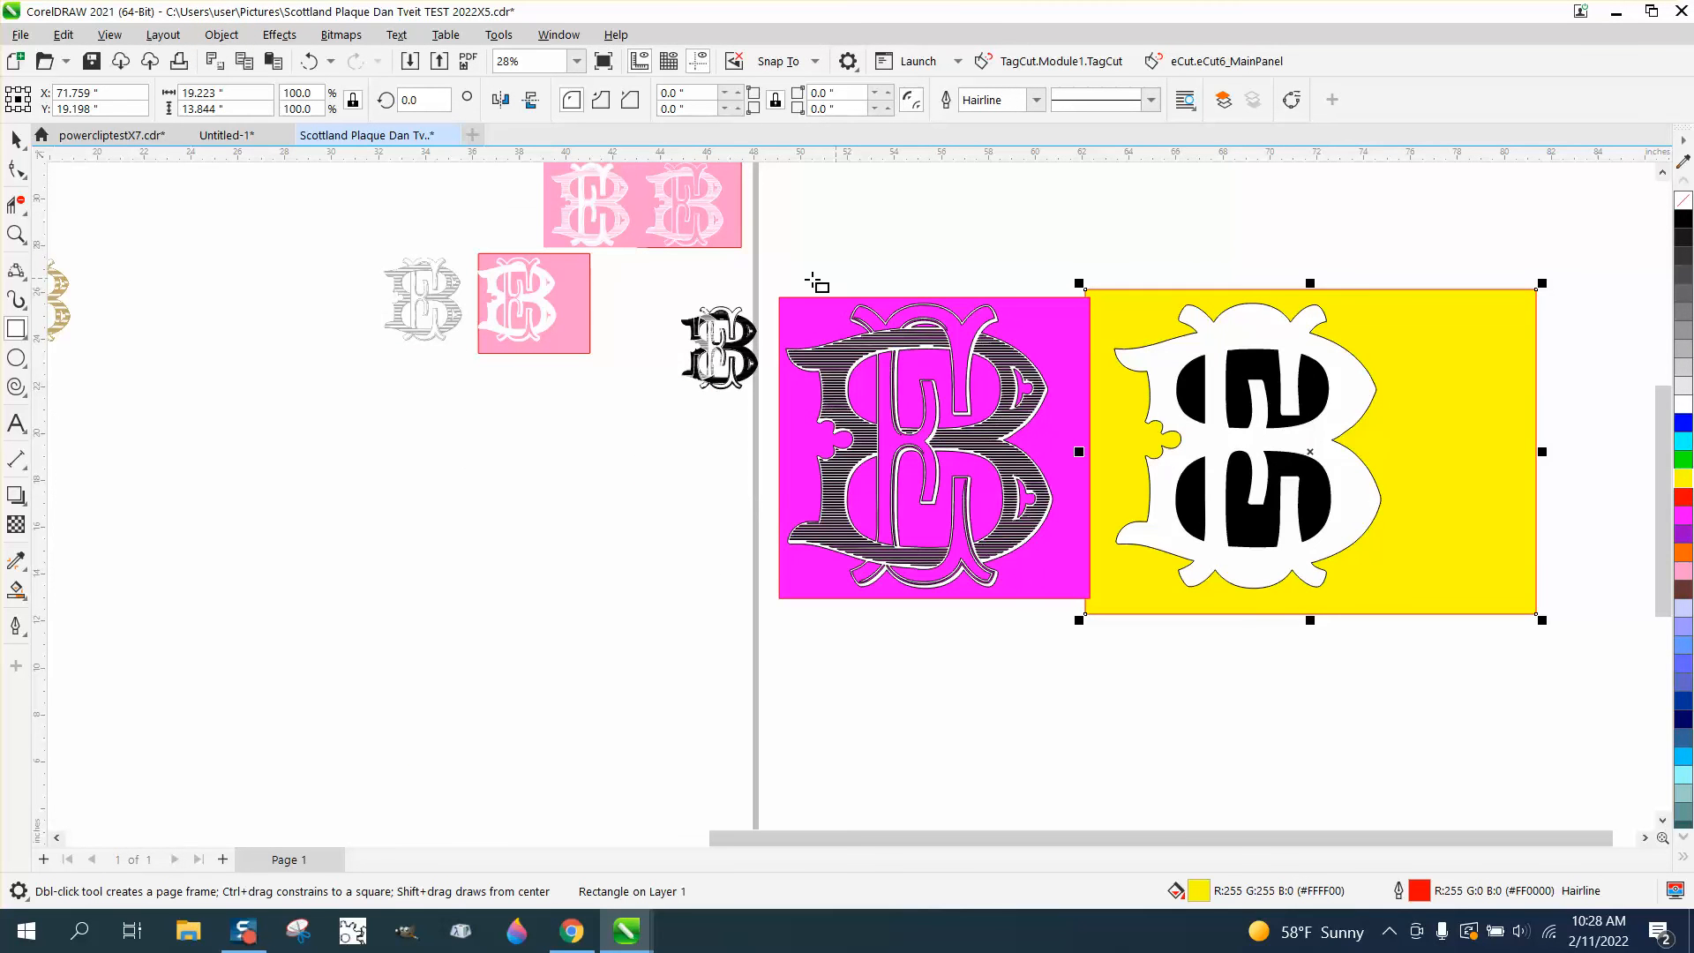
Remove the white fill from the silhouette on the yellow rectangle
{"action": "left_click", "coordinate": [15, 141]}
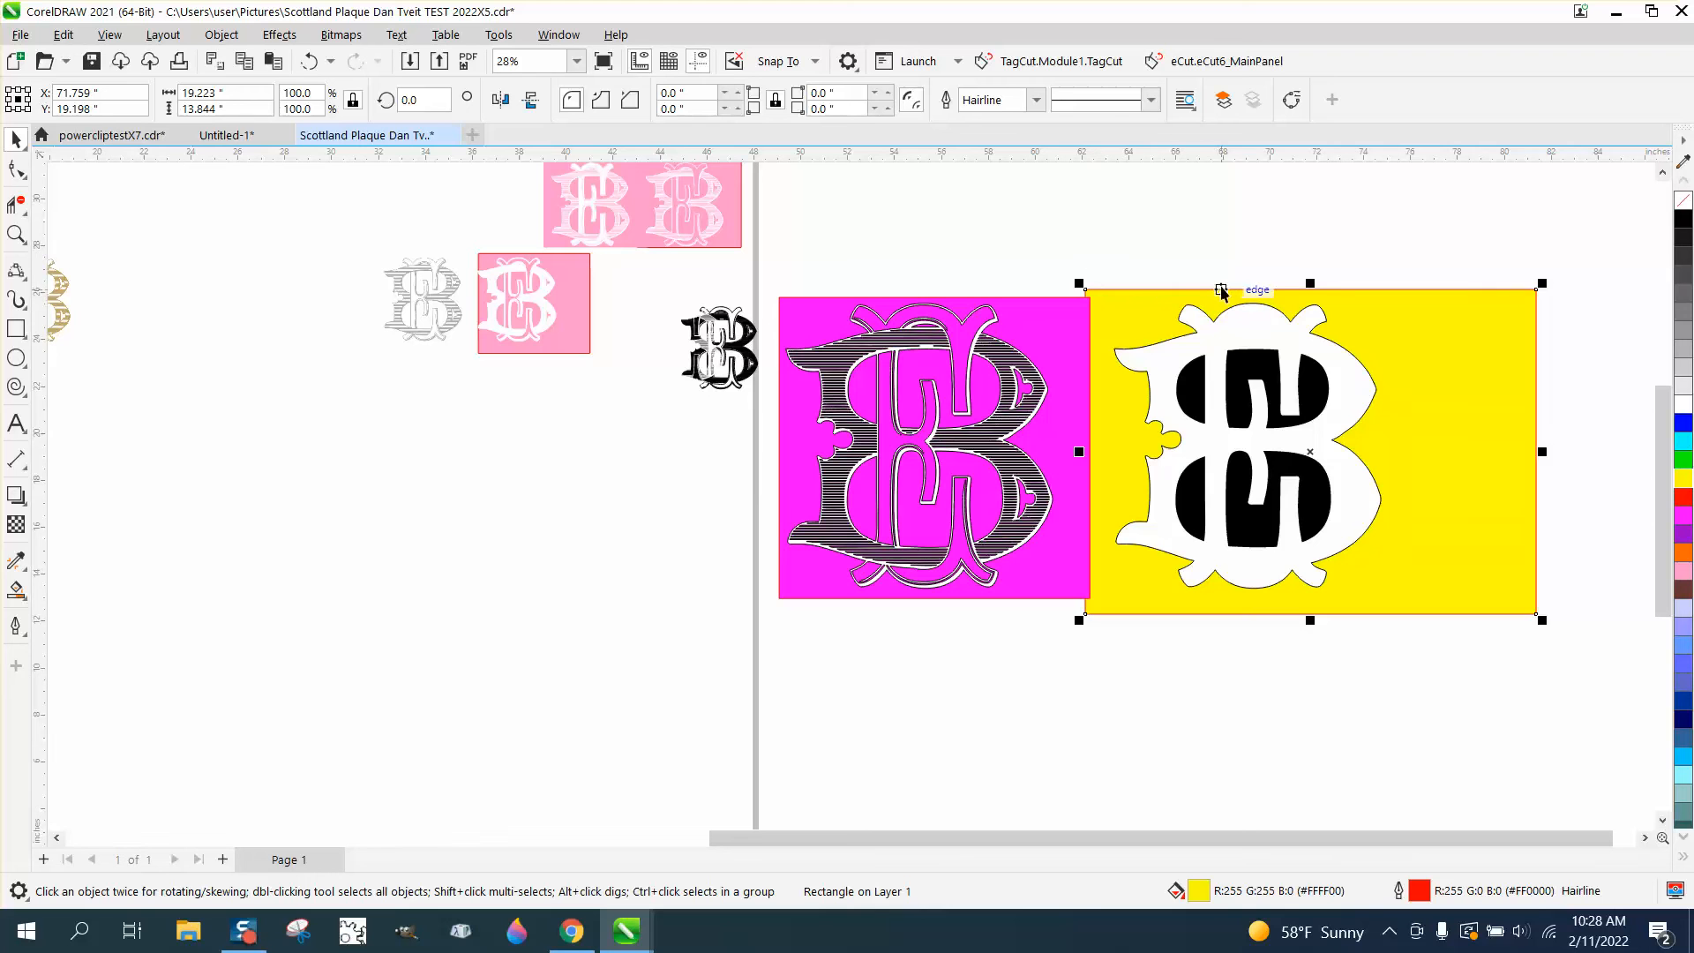
{"action": "left_click", "coordinate": [1264, 332]}
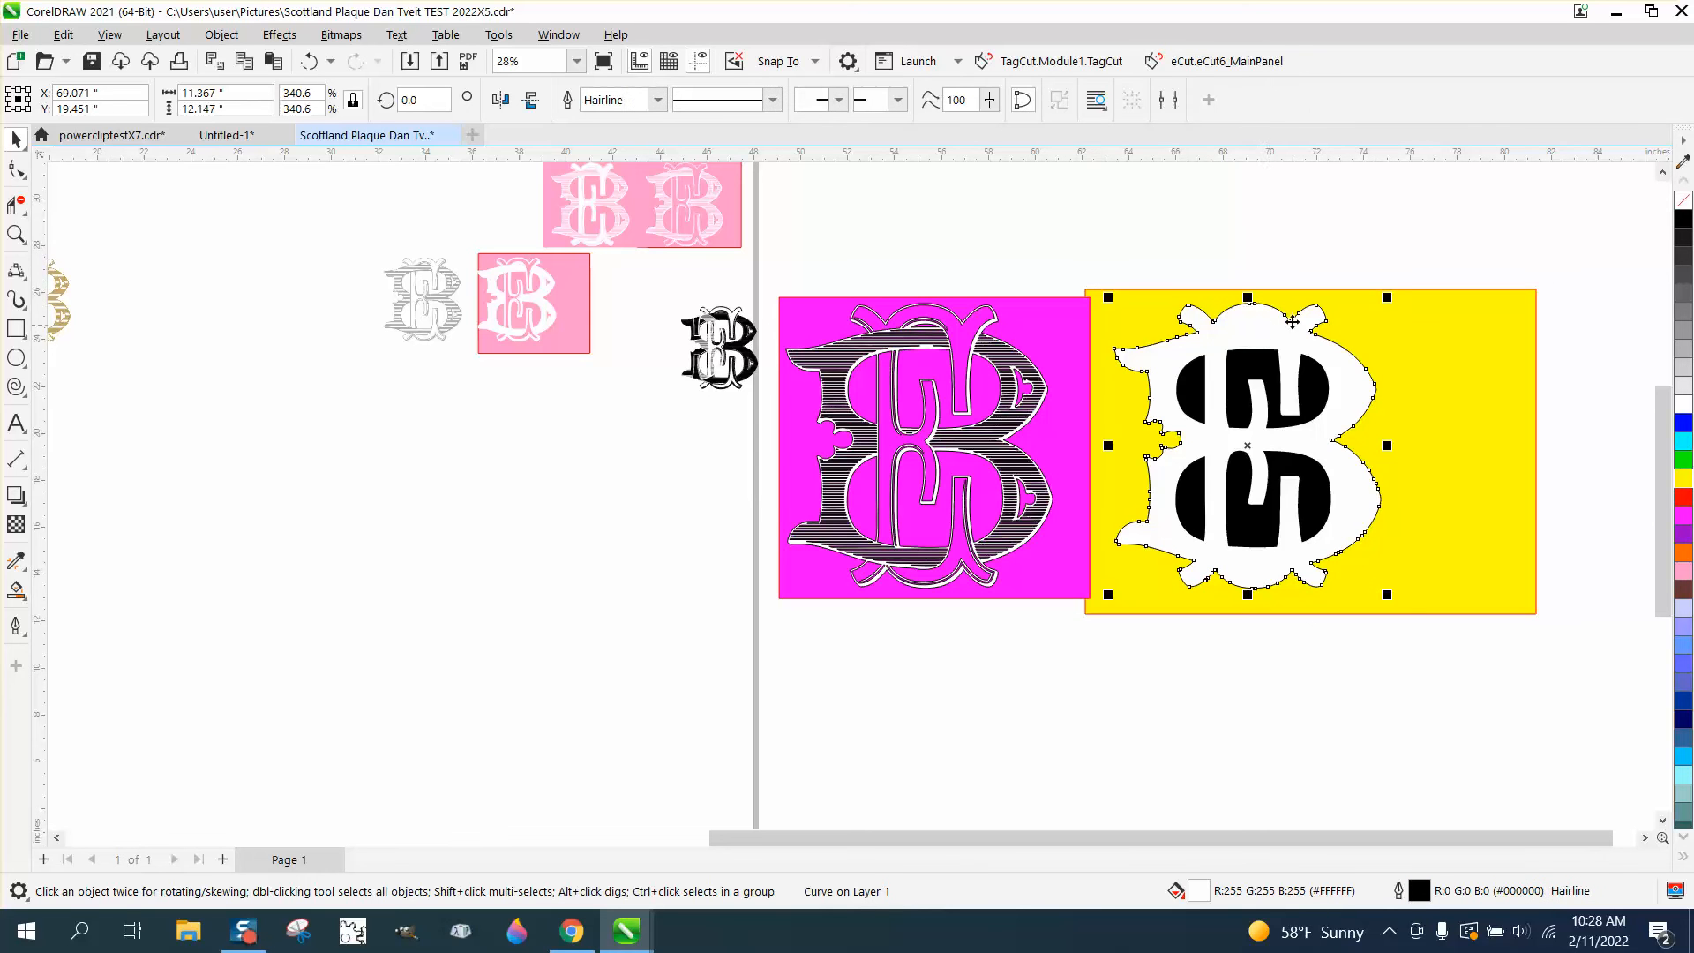
{"action": "left_click", "coordinate": [1685, 203]}
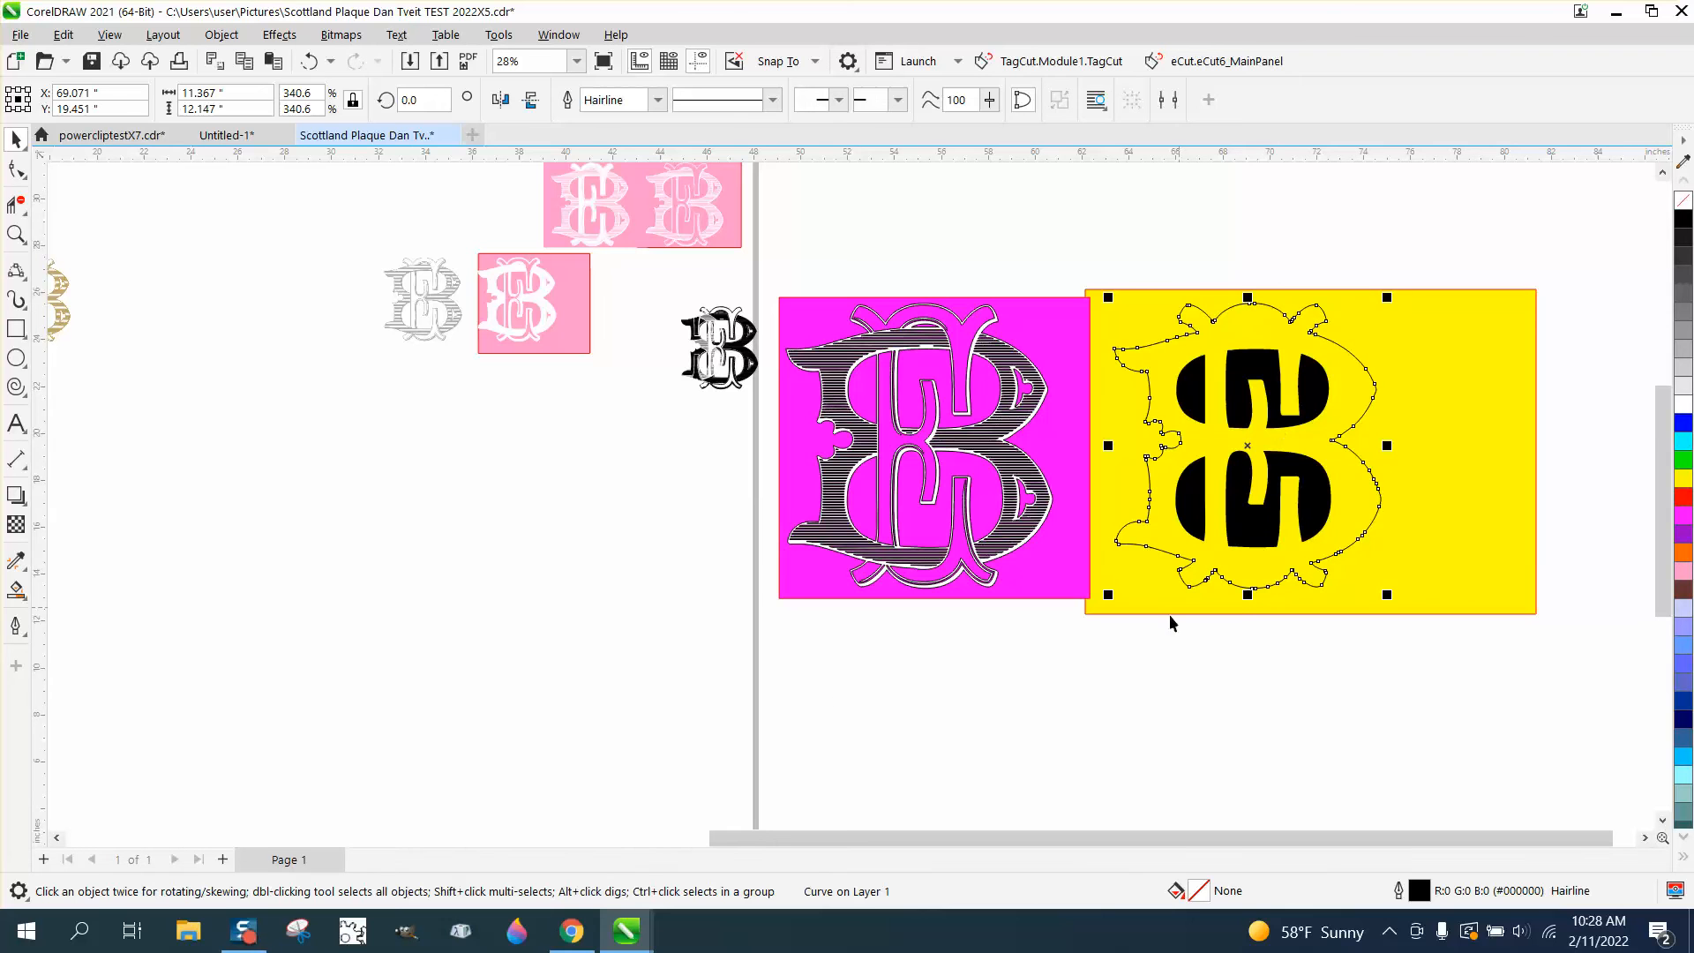
Smart Fill the area between the silhouette outline and the black shapes in white, and move the new shape left over the hatched monogram
{"action": "left_click", "coordinate": [16, 589]}
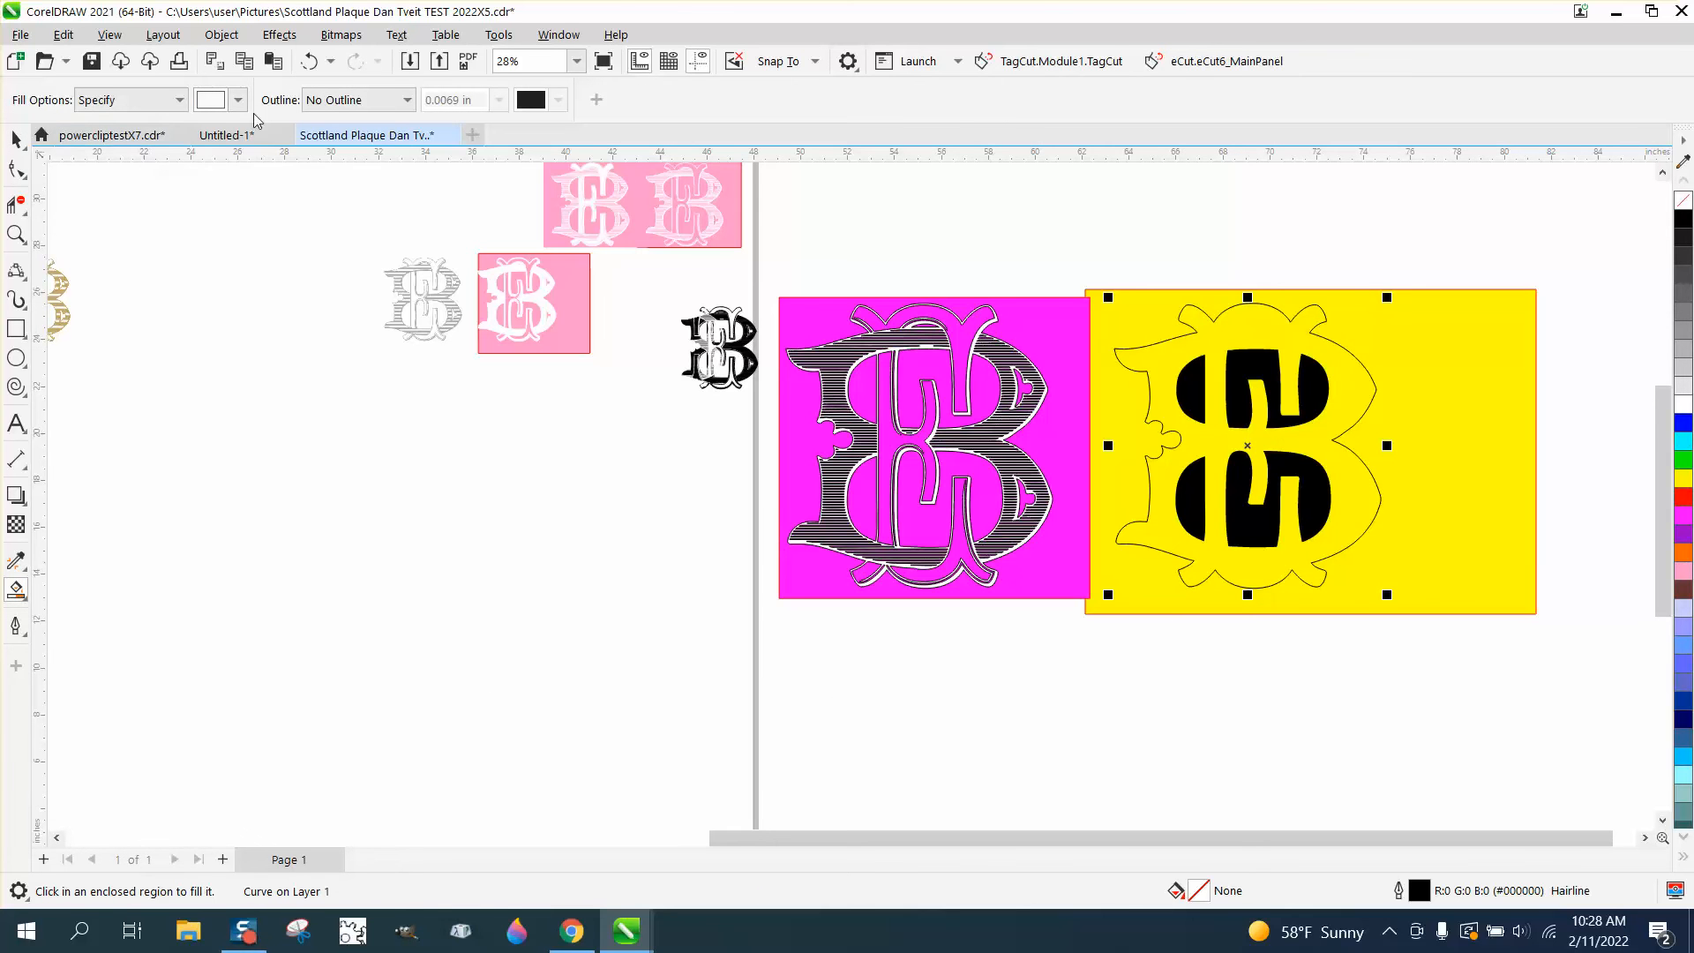
{"action": "left_click", "coordinate": [1169, 364]}
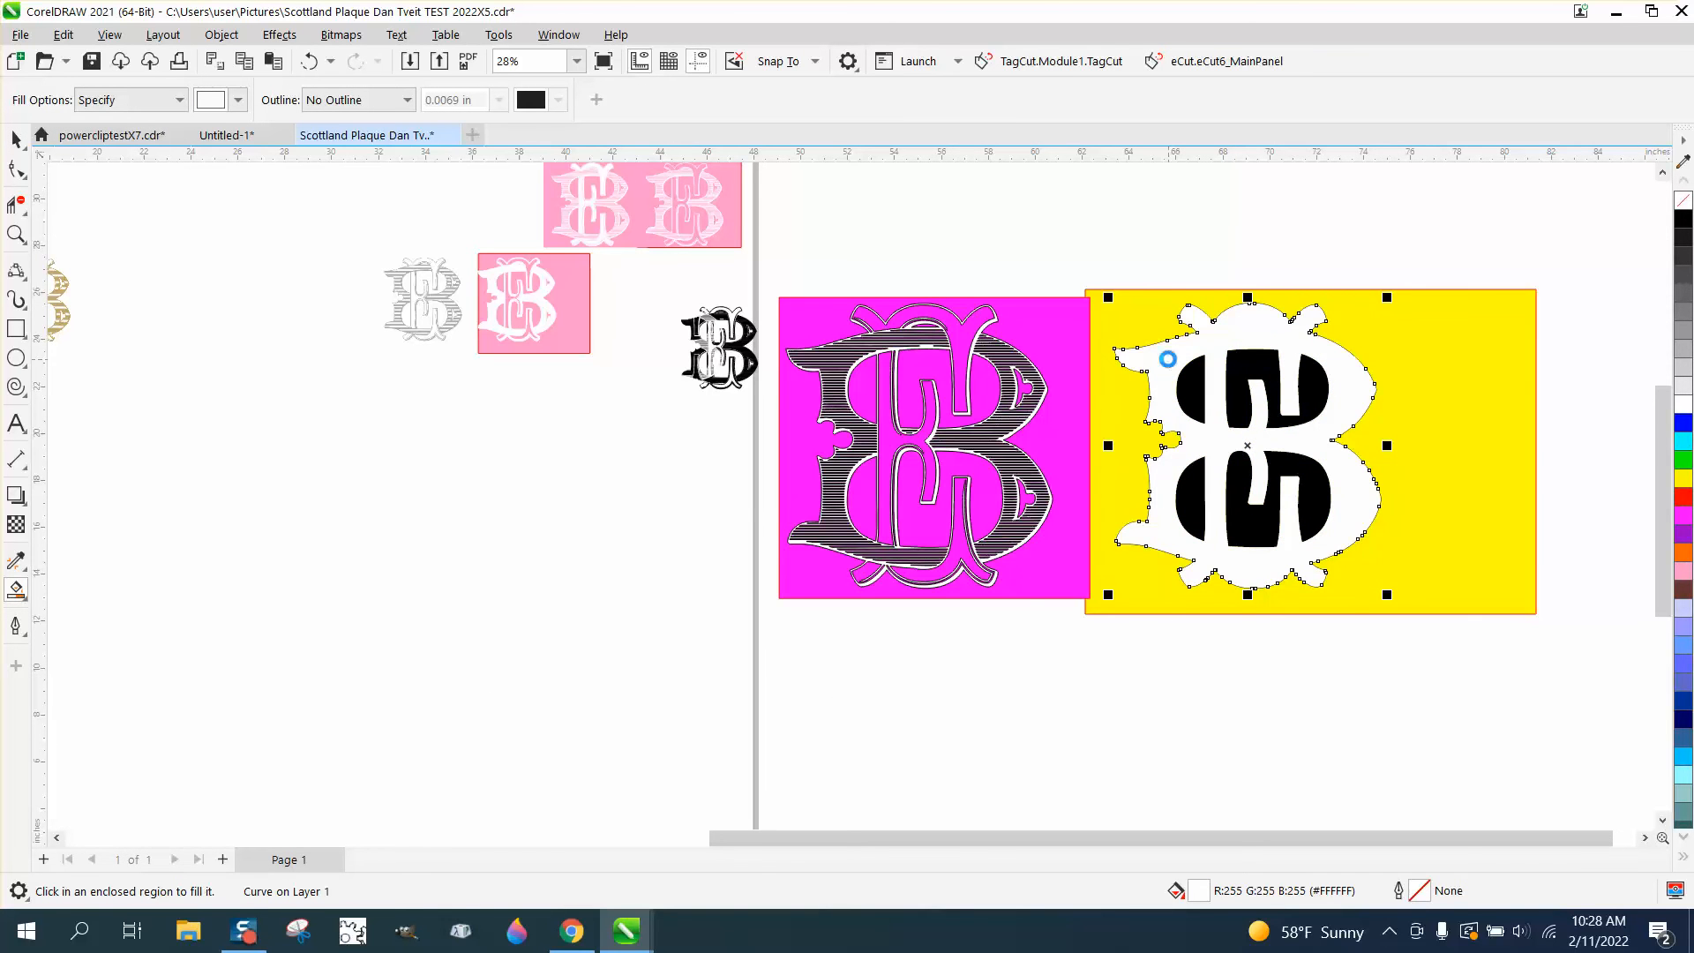
{"action": "key", "text": "Left"}
{"action": "key", "text": "Left"}
{"action": "key", "text": "Left"}
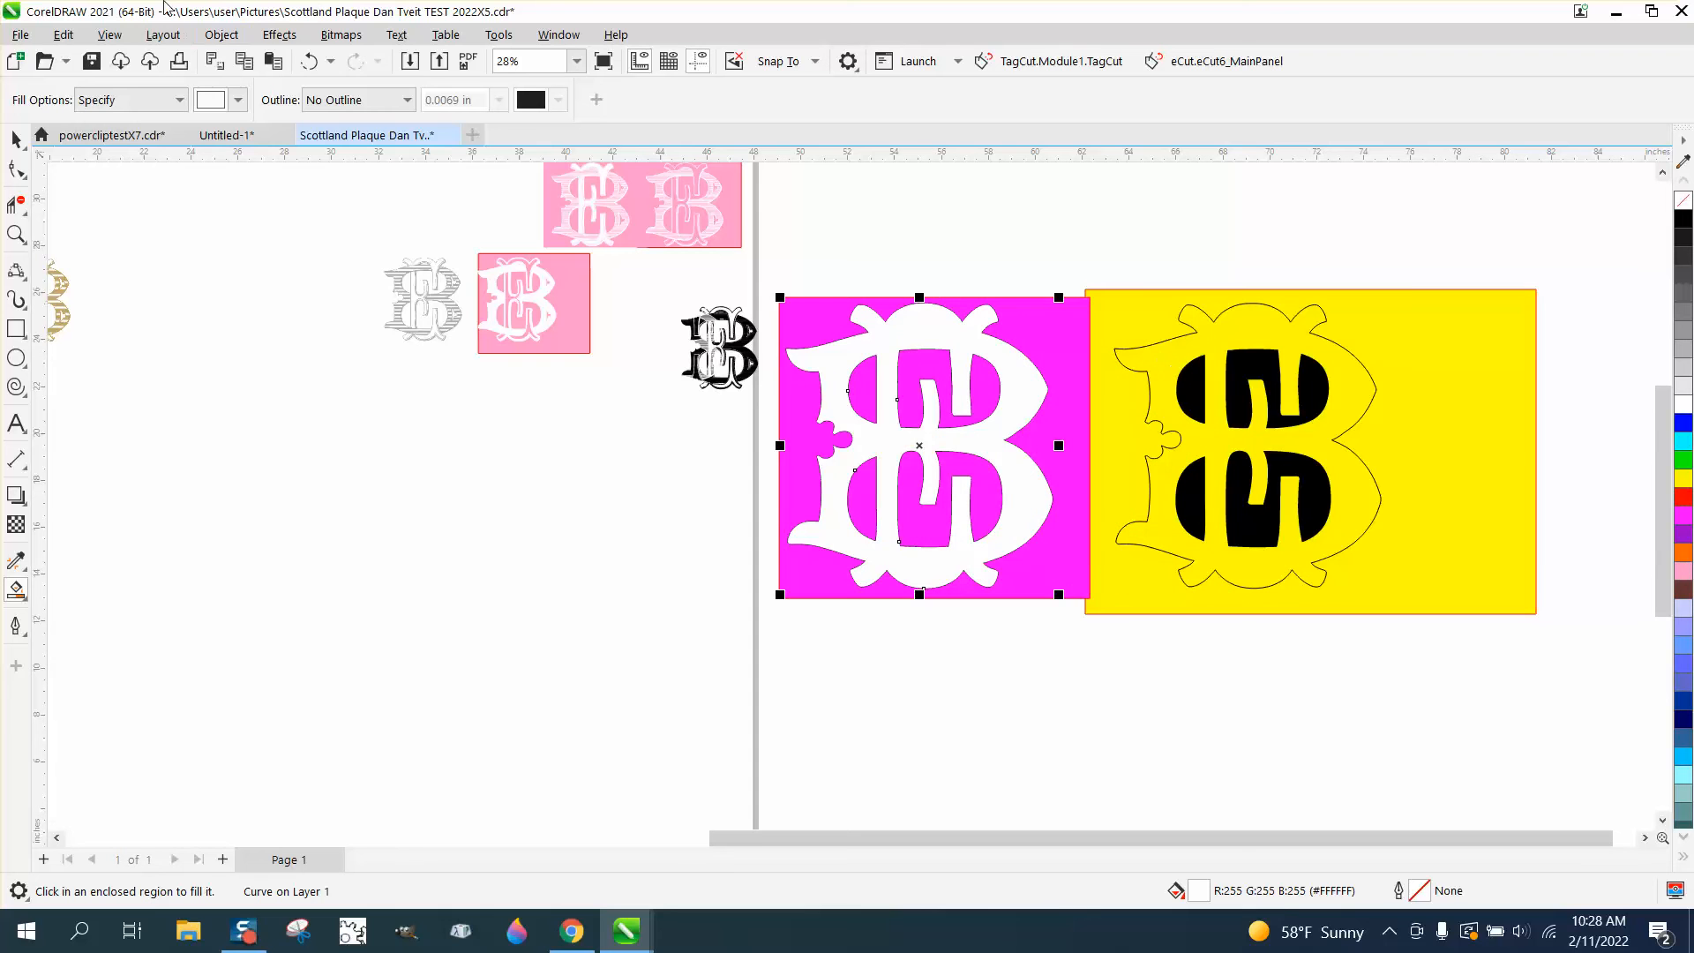
Send the new white shape to the back of the page and inspect the hatched monogram's upper half up close
{"action": "left_click", "coordinate": [221, 35]}
{"action": "mouse_move", "coordinate": [268, 365]}
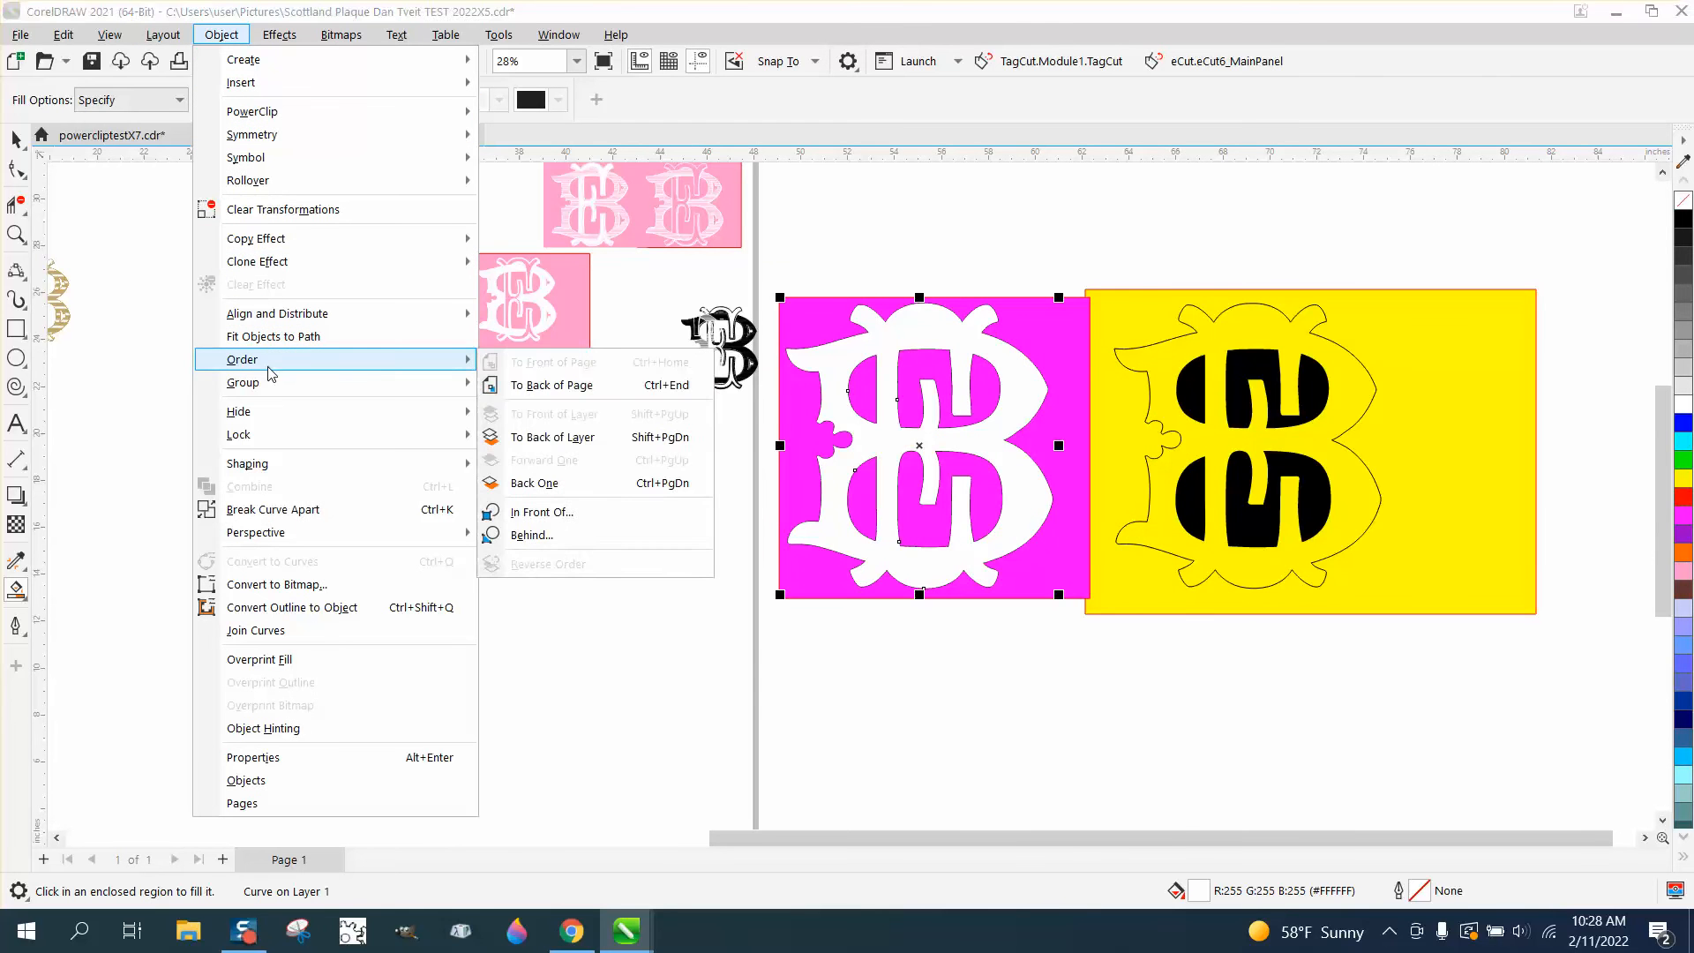
{"action": "left_click", "coordinate": [518, 385]}
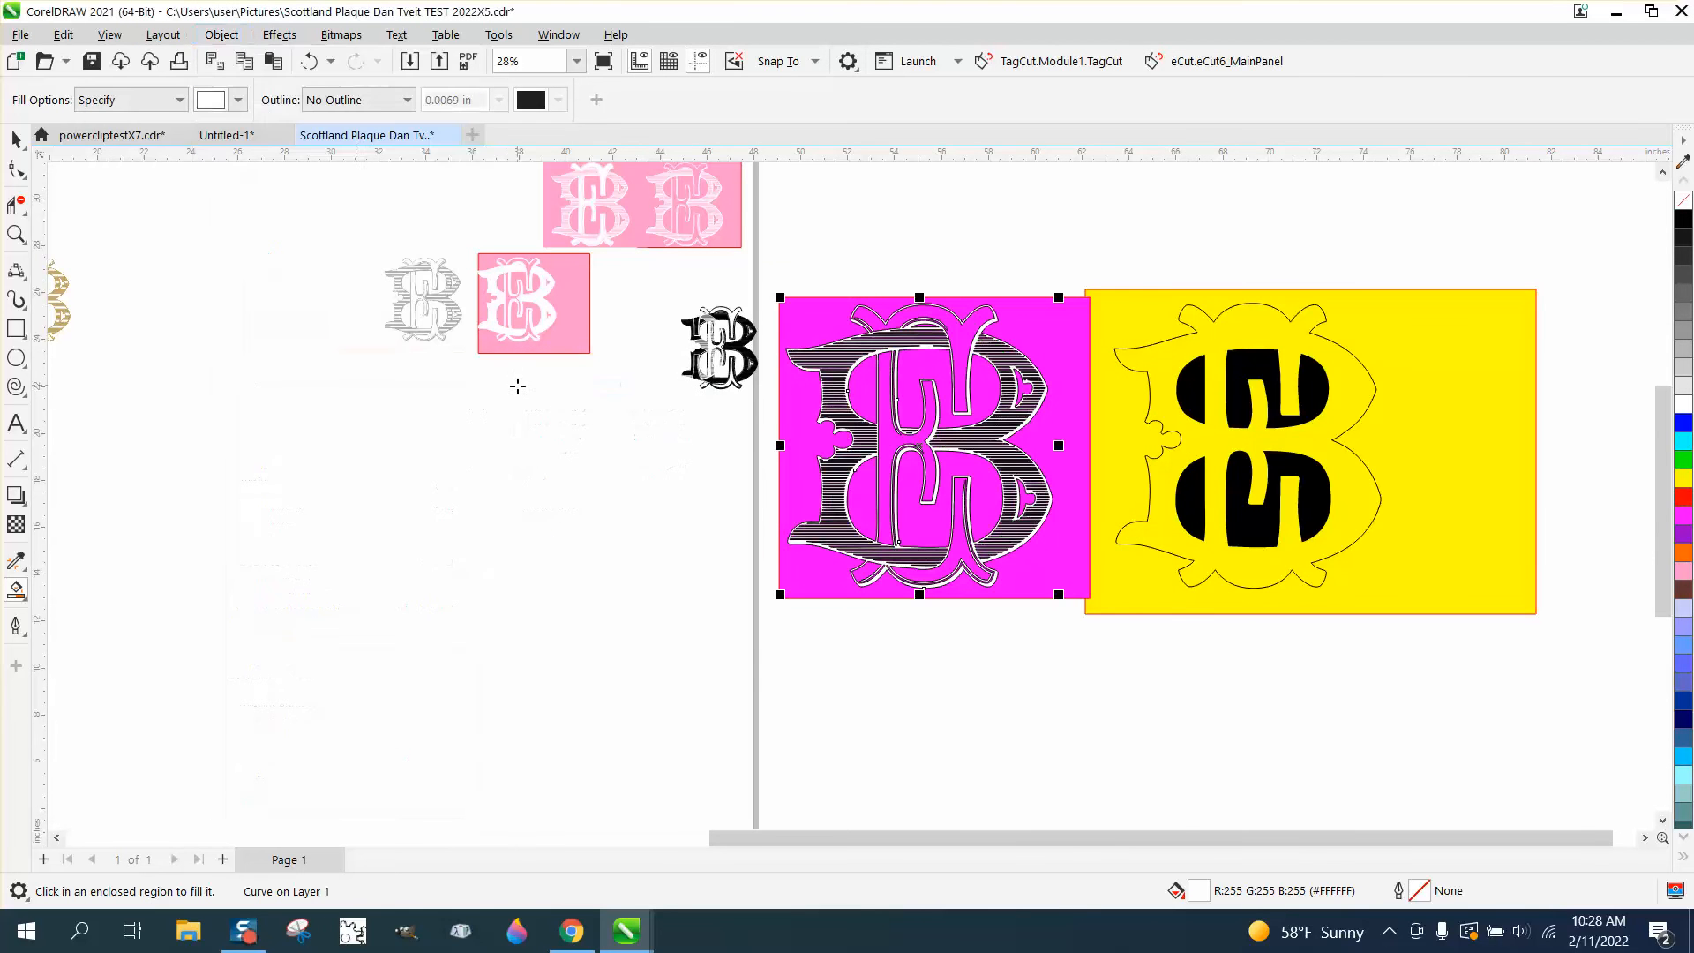
{"action": "left_click", "coordinate": [16, 233]}
{"action": "left_click_drag", "start_coordinate": [835, 293], "coordinate": [1070, 427]}
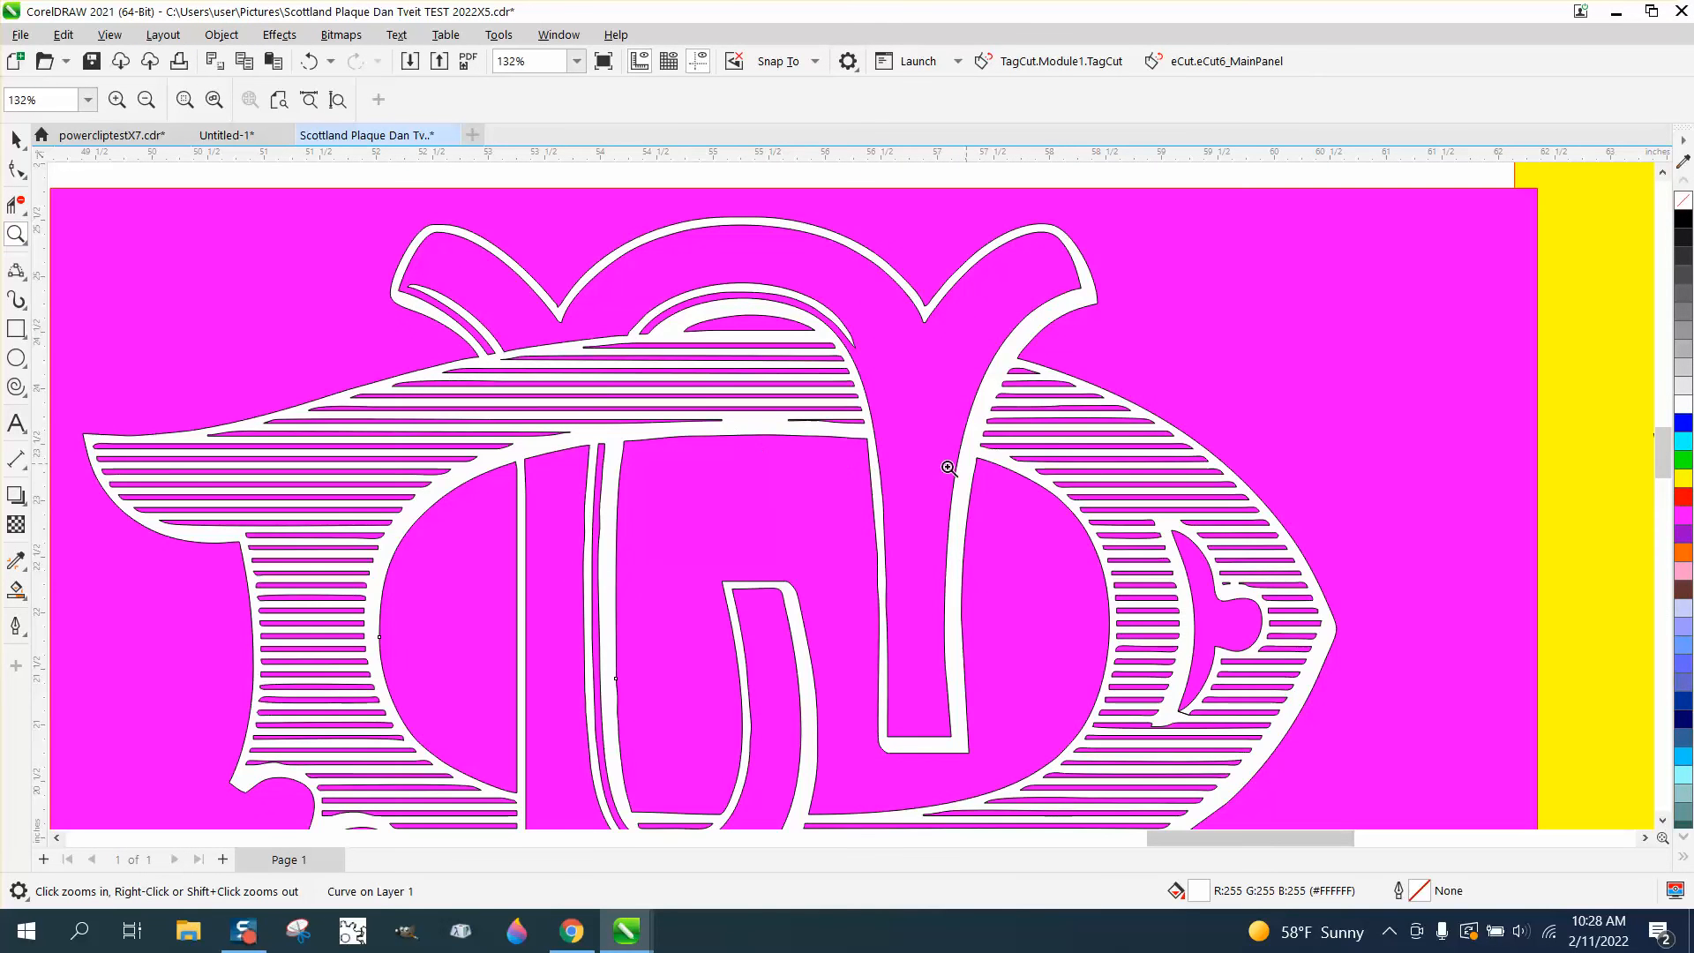
{"action": "scroll", "coordinate": [696, 390], "scroll_direction": "down", "scroll_amount": 2}
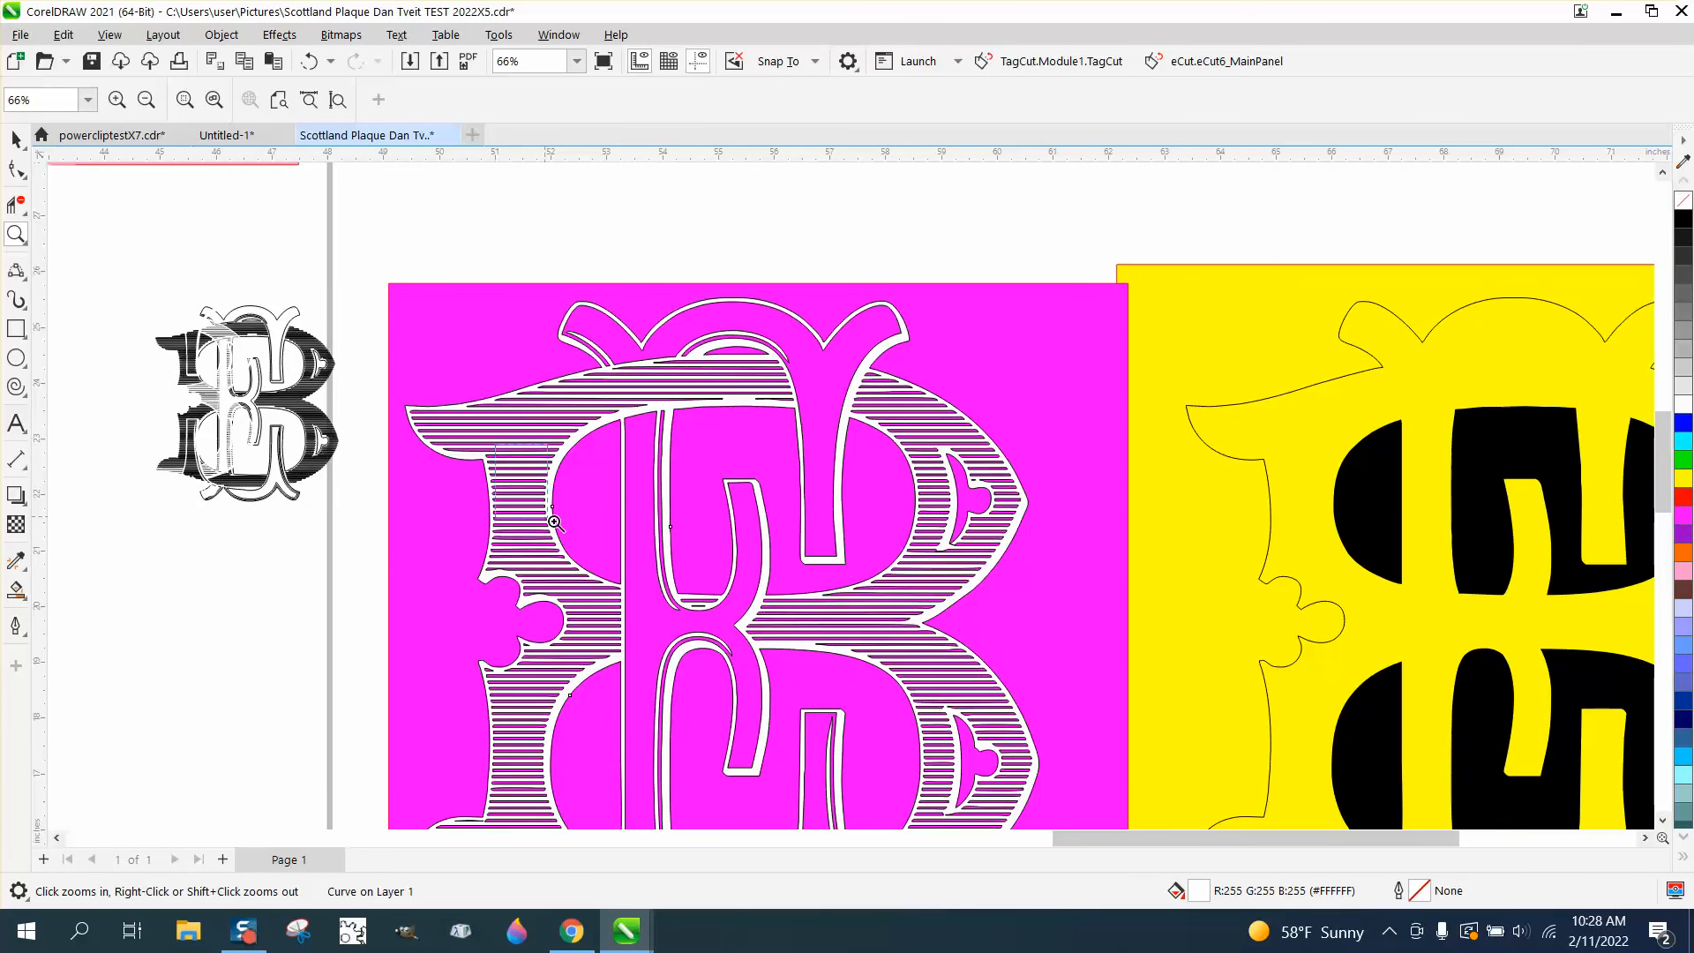
Send the magenta rectangle to the back of the page, behind the hatched monogram's white backing shape
{"action": "scroll", "coordinate": [575, 499], "scroll_direction": "up", "scroll_amount": 4}
{"action": "scroll", "coordinate": [575, 499], "scroll_direction": "down", "scroll_amount": 4}
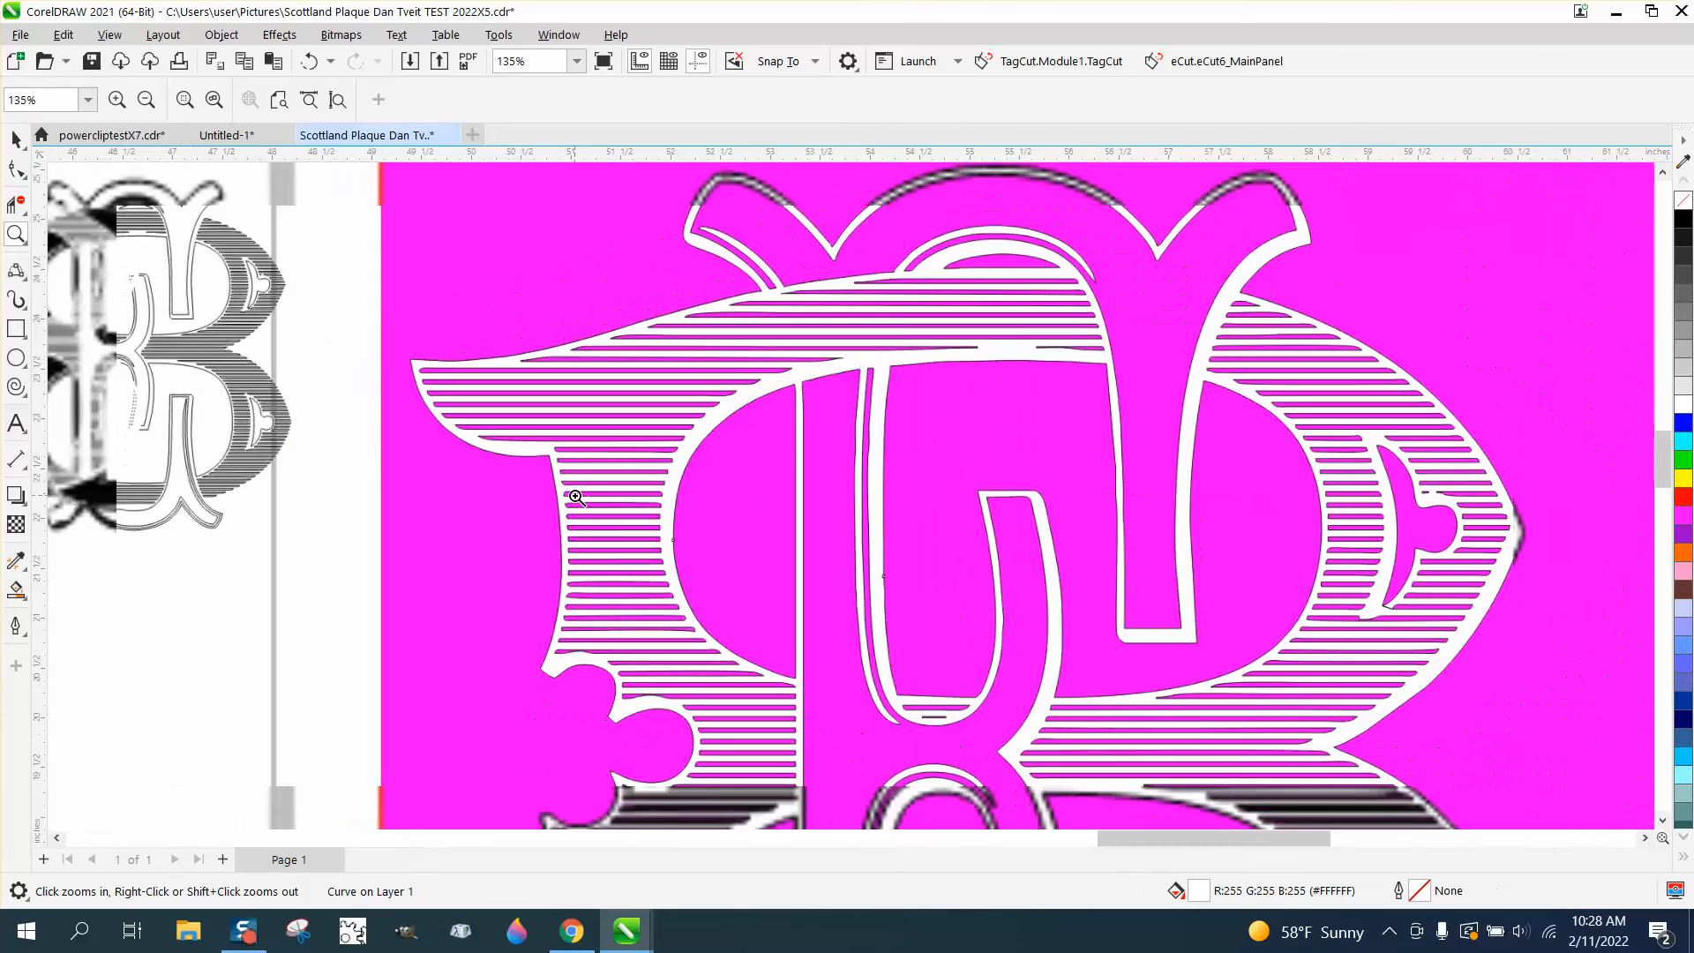
{"action": "scroll", "coordinate": [578, 483], "scroll_direction": "up", "scroll_amount": 1}
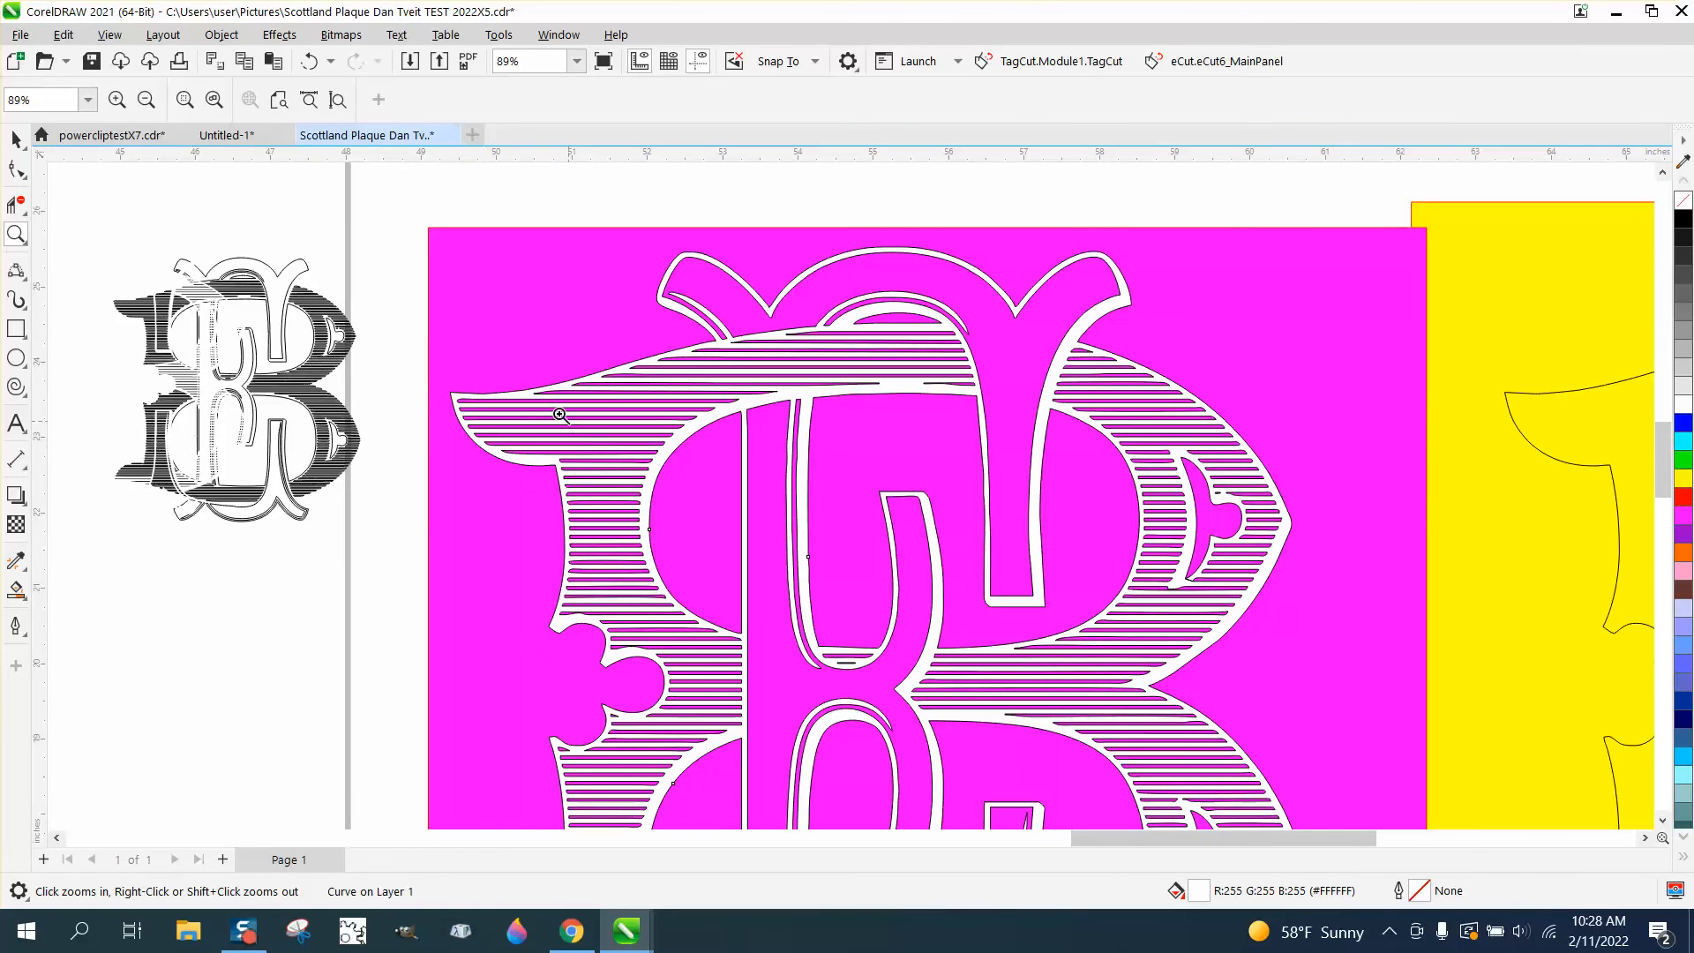
{"action": "left_click", "coordinate": [16, 139]}
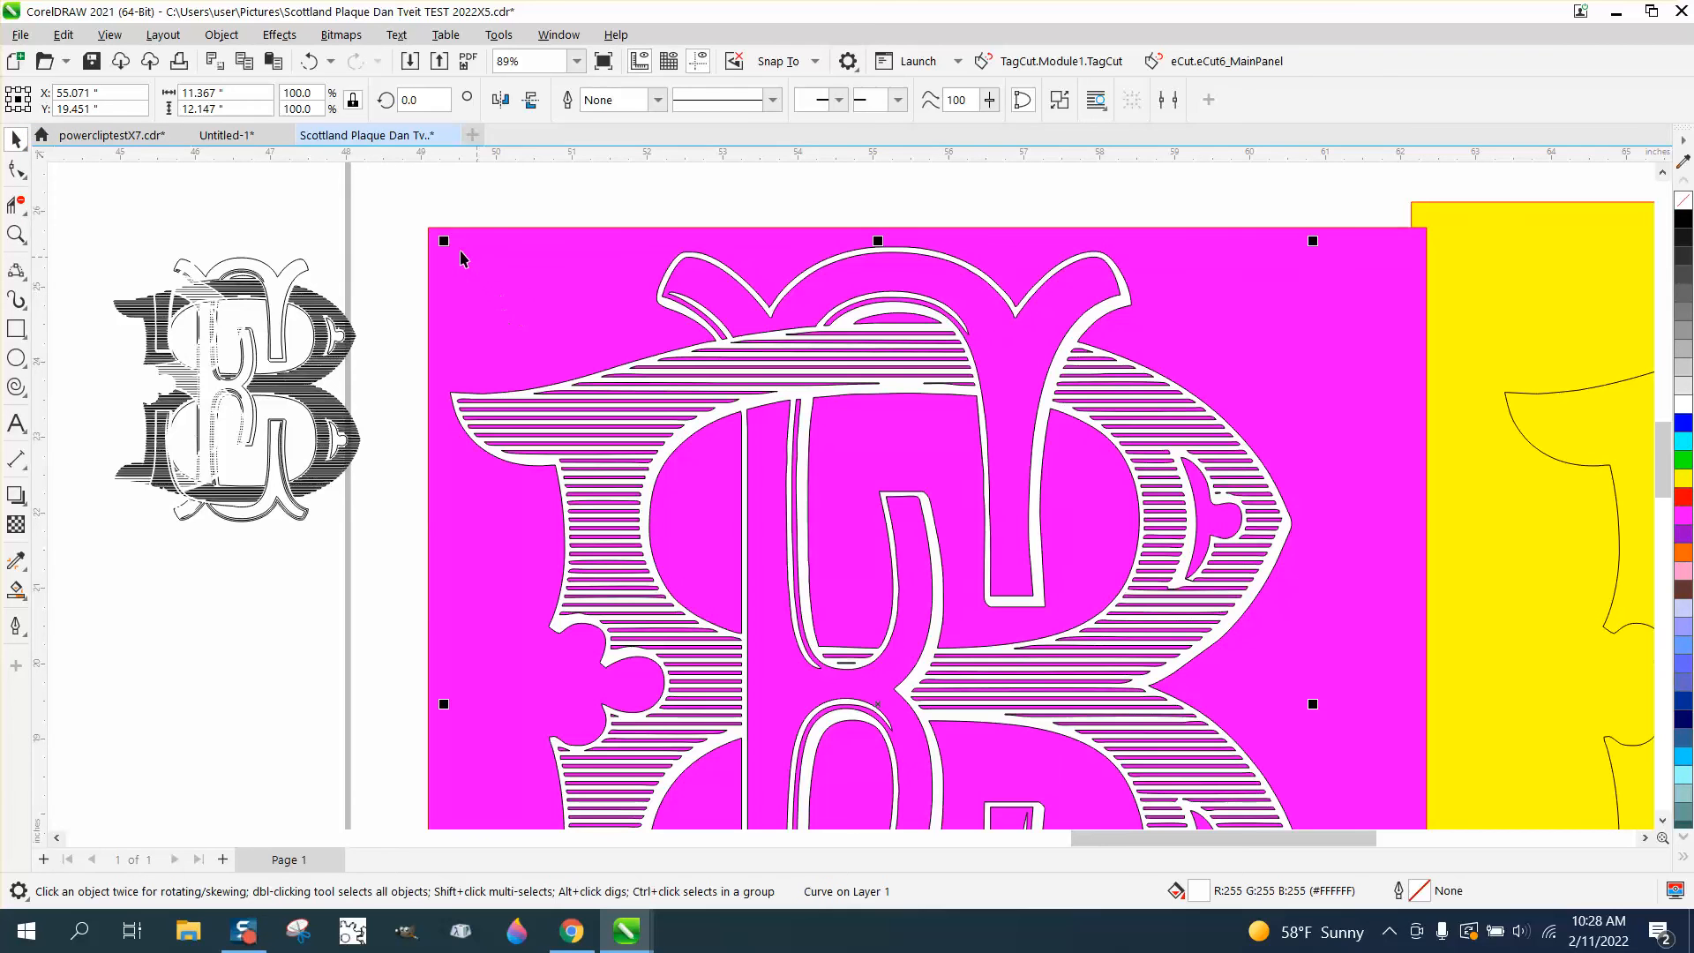
{"action": "left_click", "coordinate": [431, 234]}
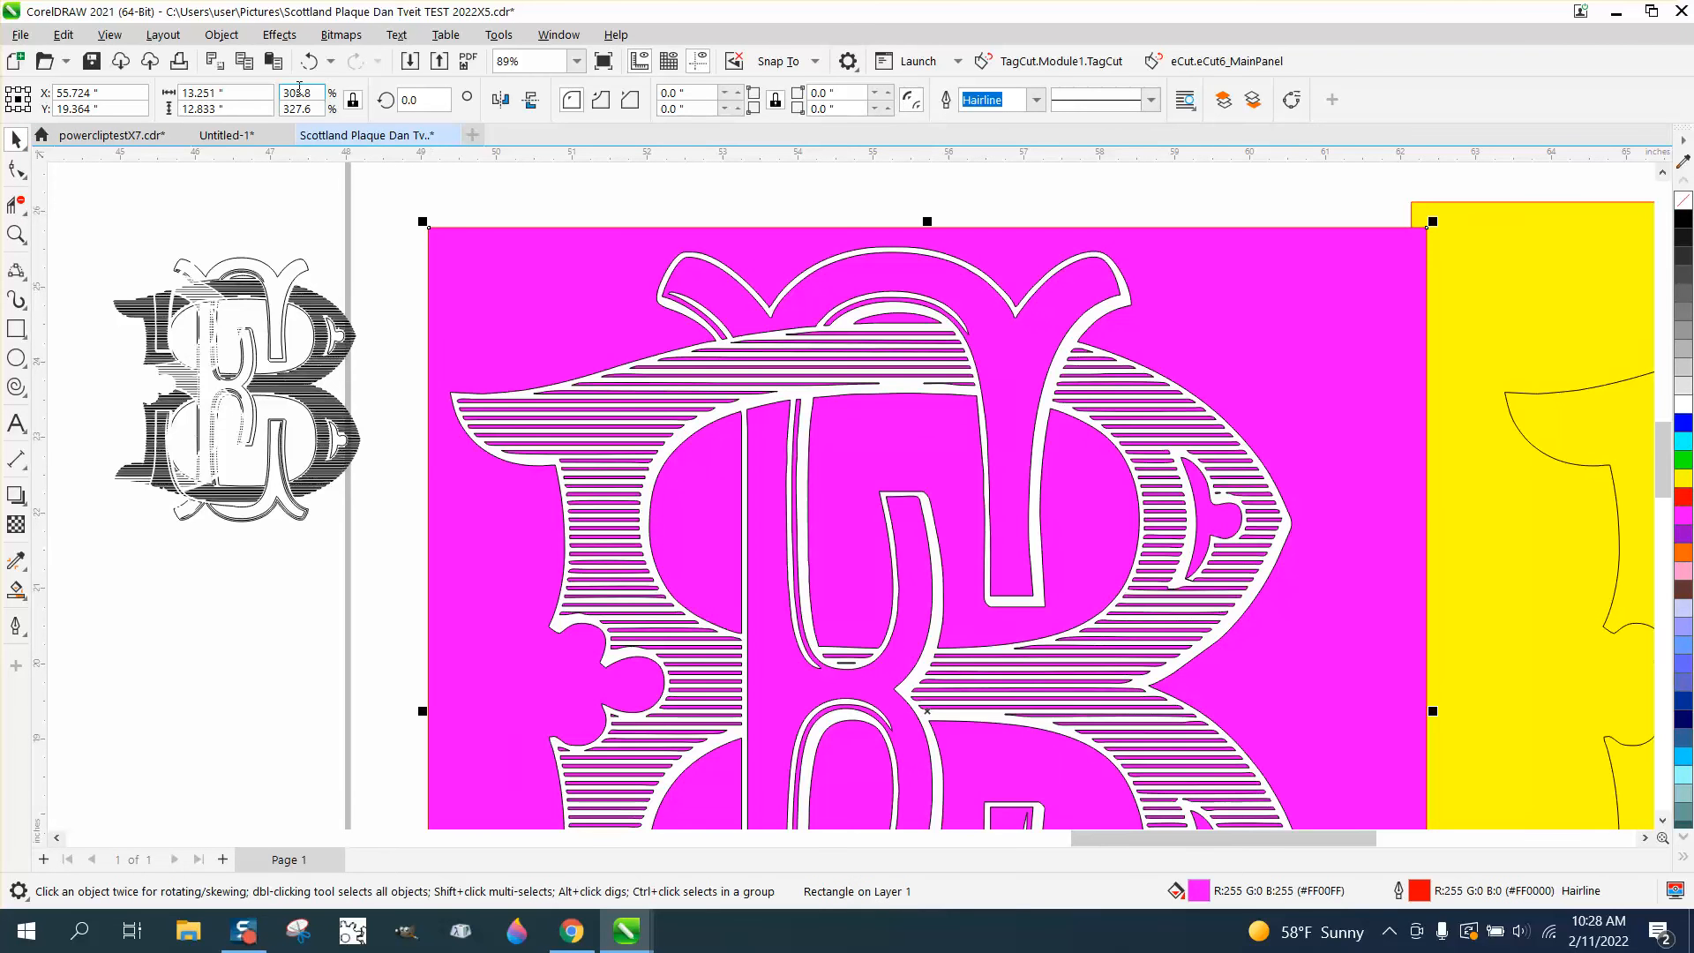
{"action": "left_click", "coordinate": [221, 35]}
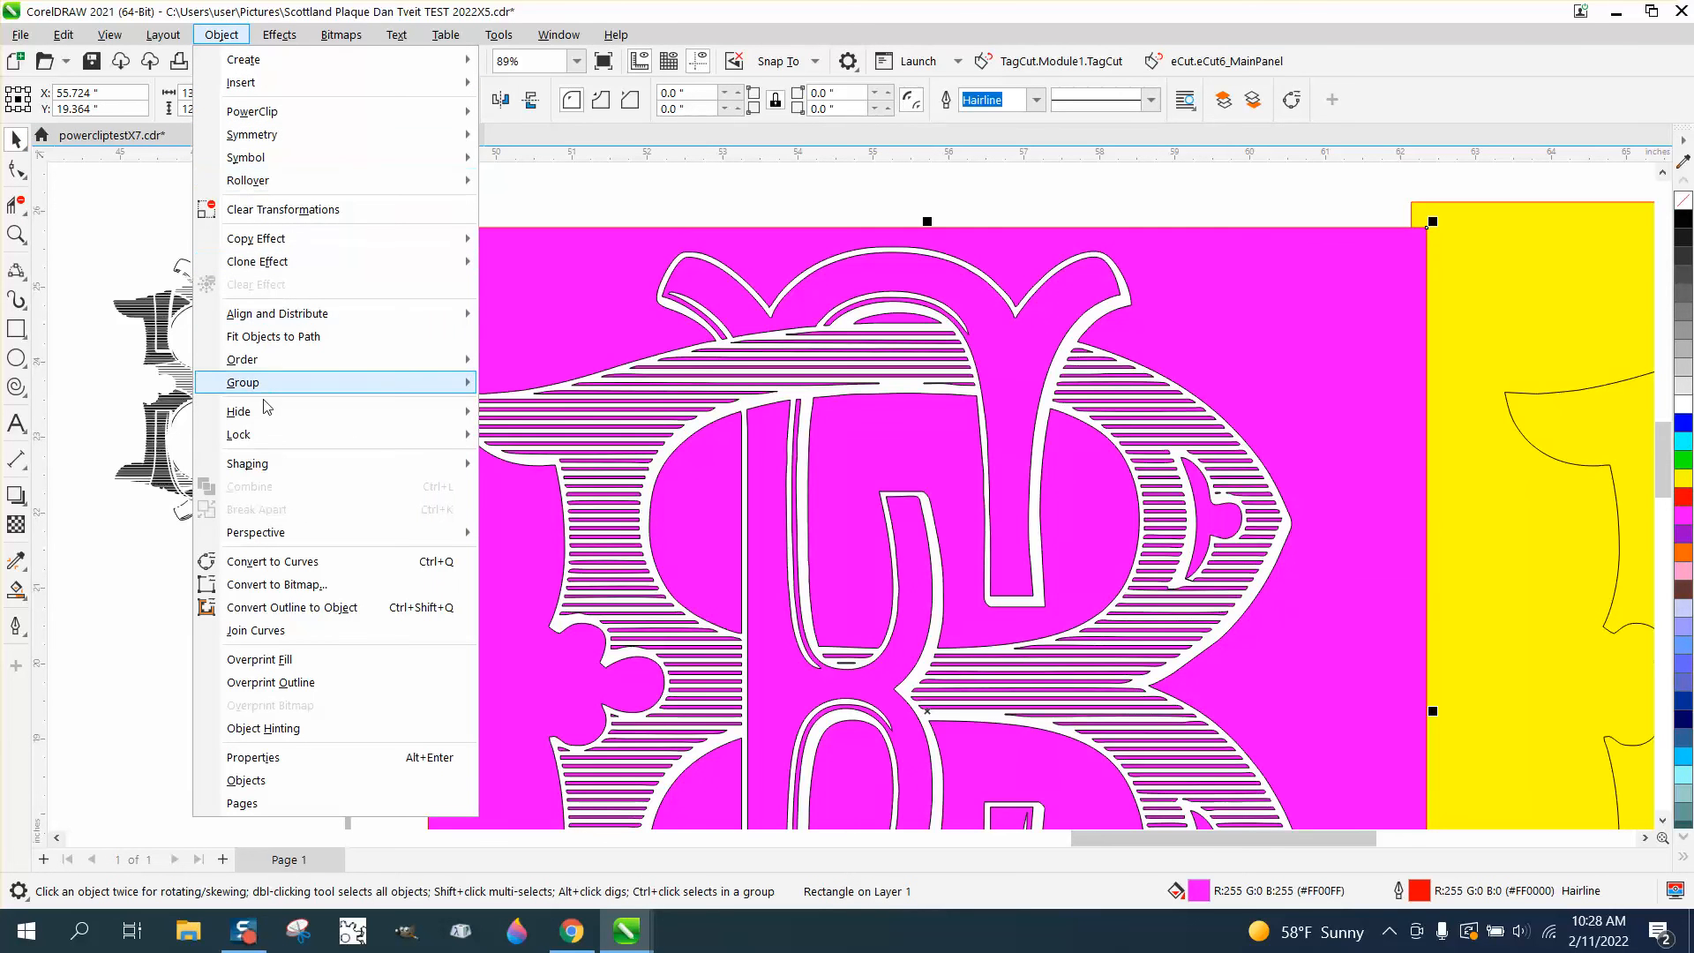
{"action": "mouse_move", "coordinate": [276, 363]}
{"action": "left_click", "coordinate": [536, 382]}
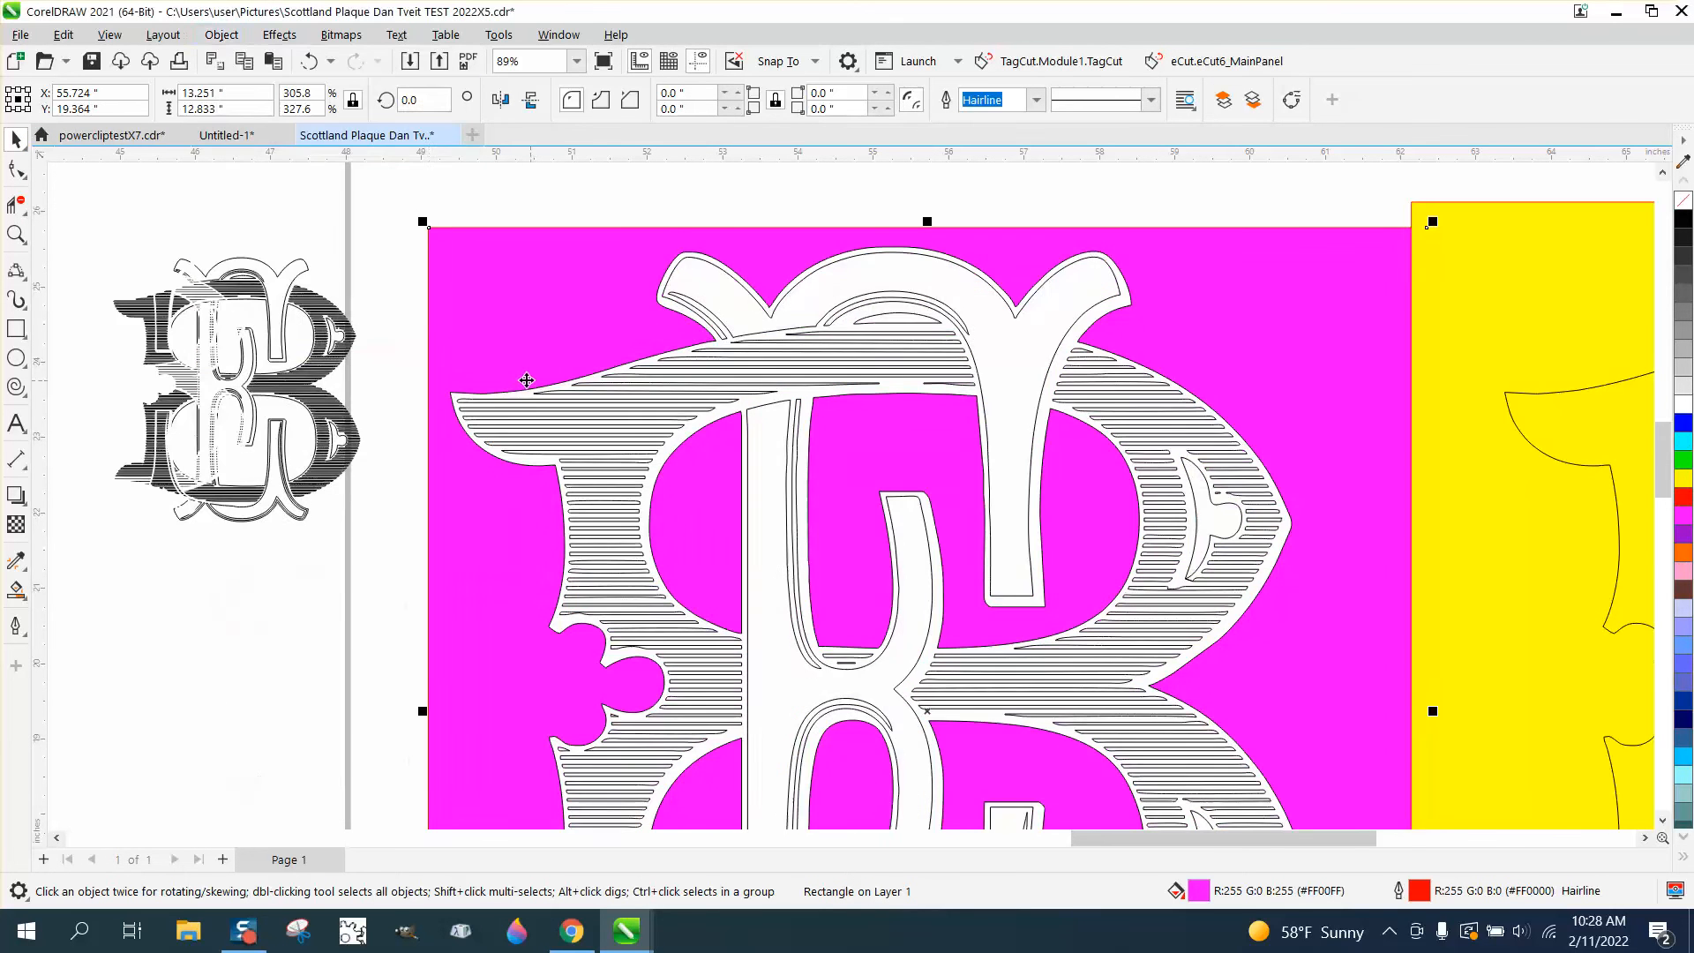
Inspect the upper part of the hatched monogram up close, checking the white backing between the hatch lines
{"action": "scroll", "coordinate": [439, 327], "scroll_direction": "down", "scroll_amount": 3}
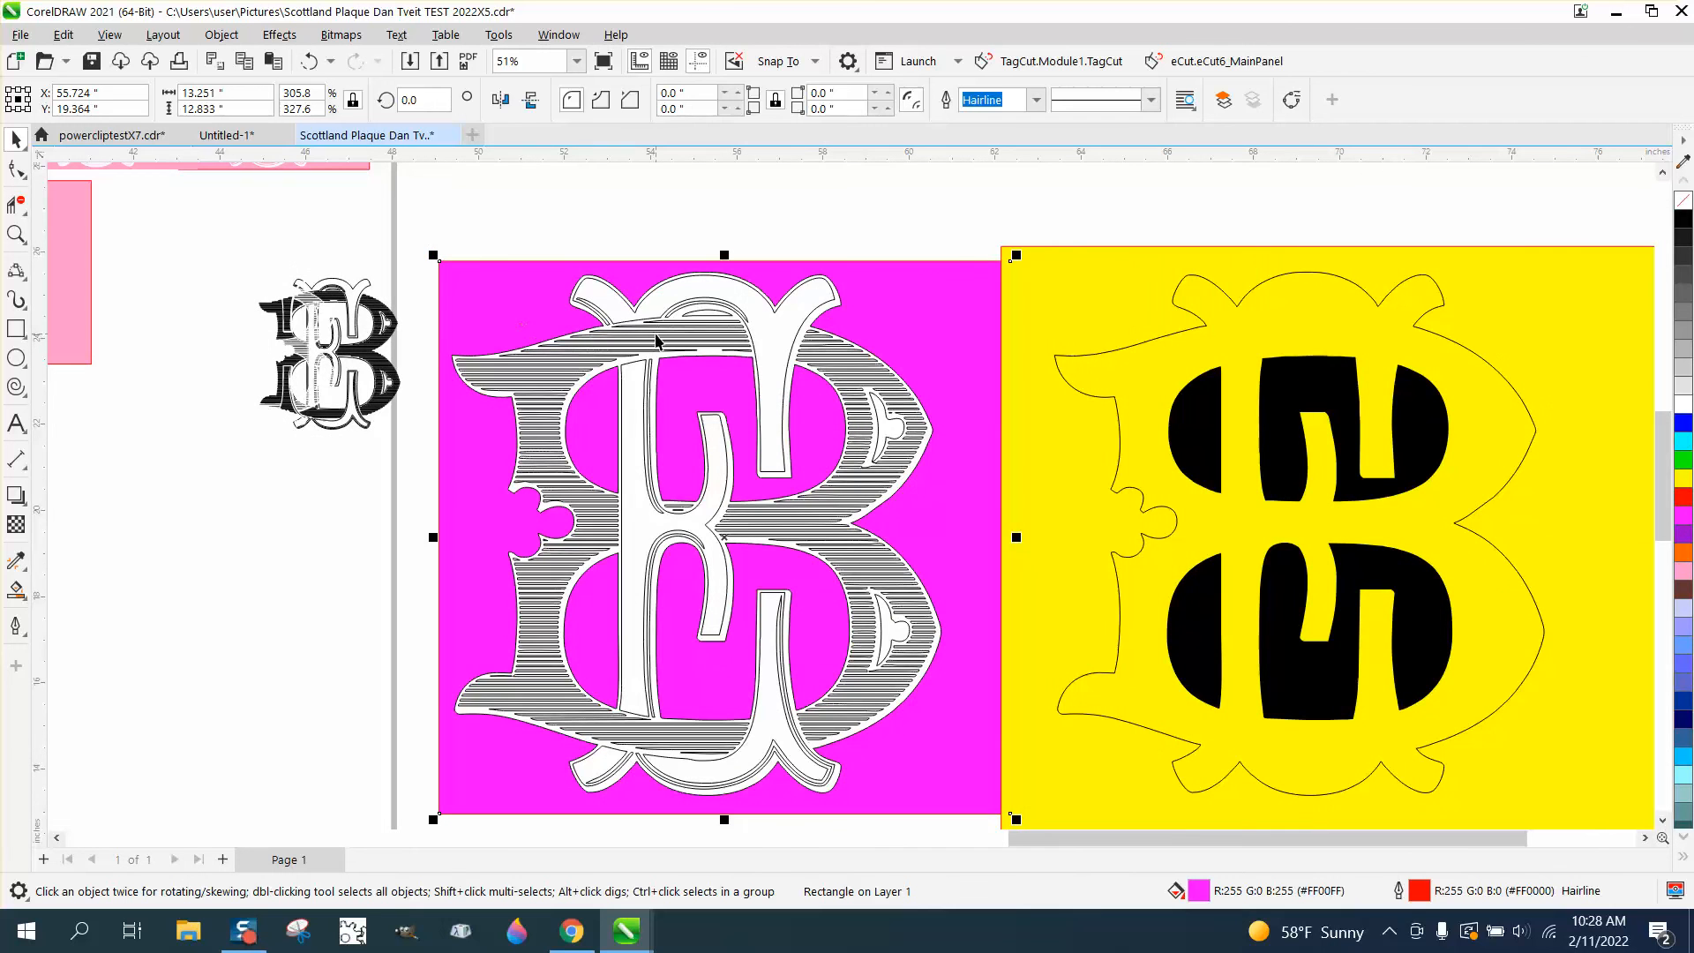
{"action": "left_click", "coordinate": [15, 234]}
{"action": "left_click_drag", "start_coordinate": [546, 324], "coordinate": [711, 394]}
{"action": "right_click", "coordinate": [280, 267]}
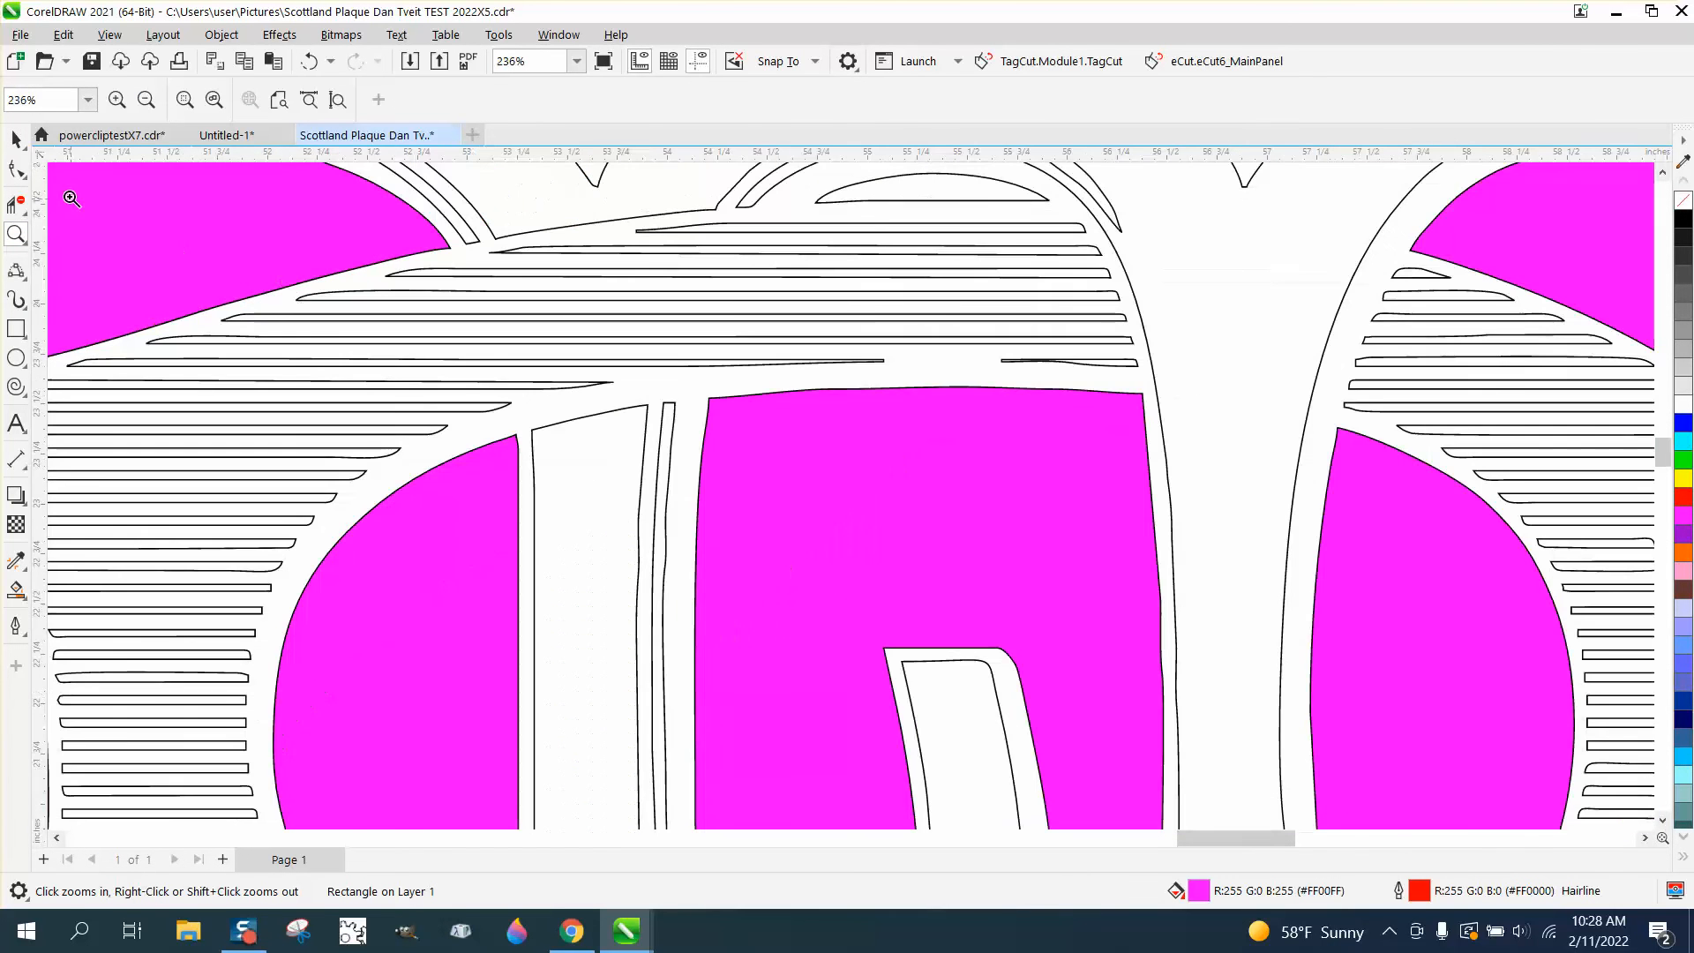
{"action": "left_click", "coordinate": [16, 140]}
{"action": "scroll", "coordinate": [772, 435], "scroll_direction": "down", "scroll_amount": 3}
{"action": "scroll", "coordinate": [772, 435], "scroll_direction": "down", "scroll_amount": 1}
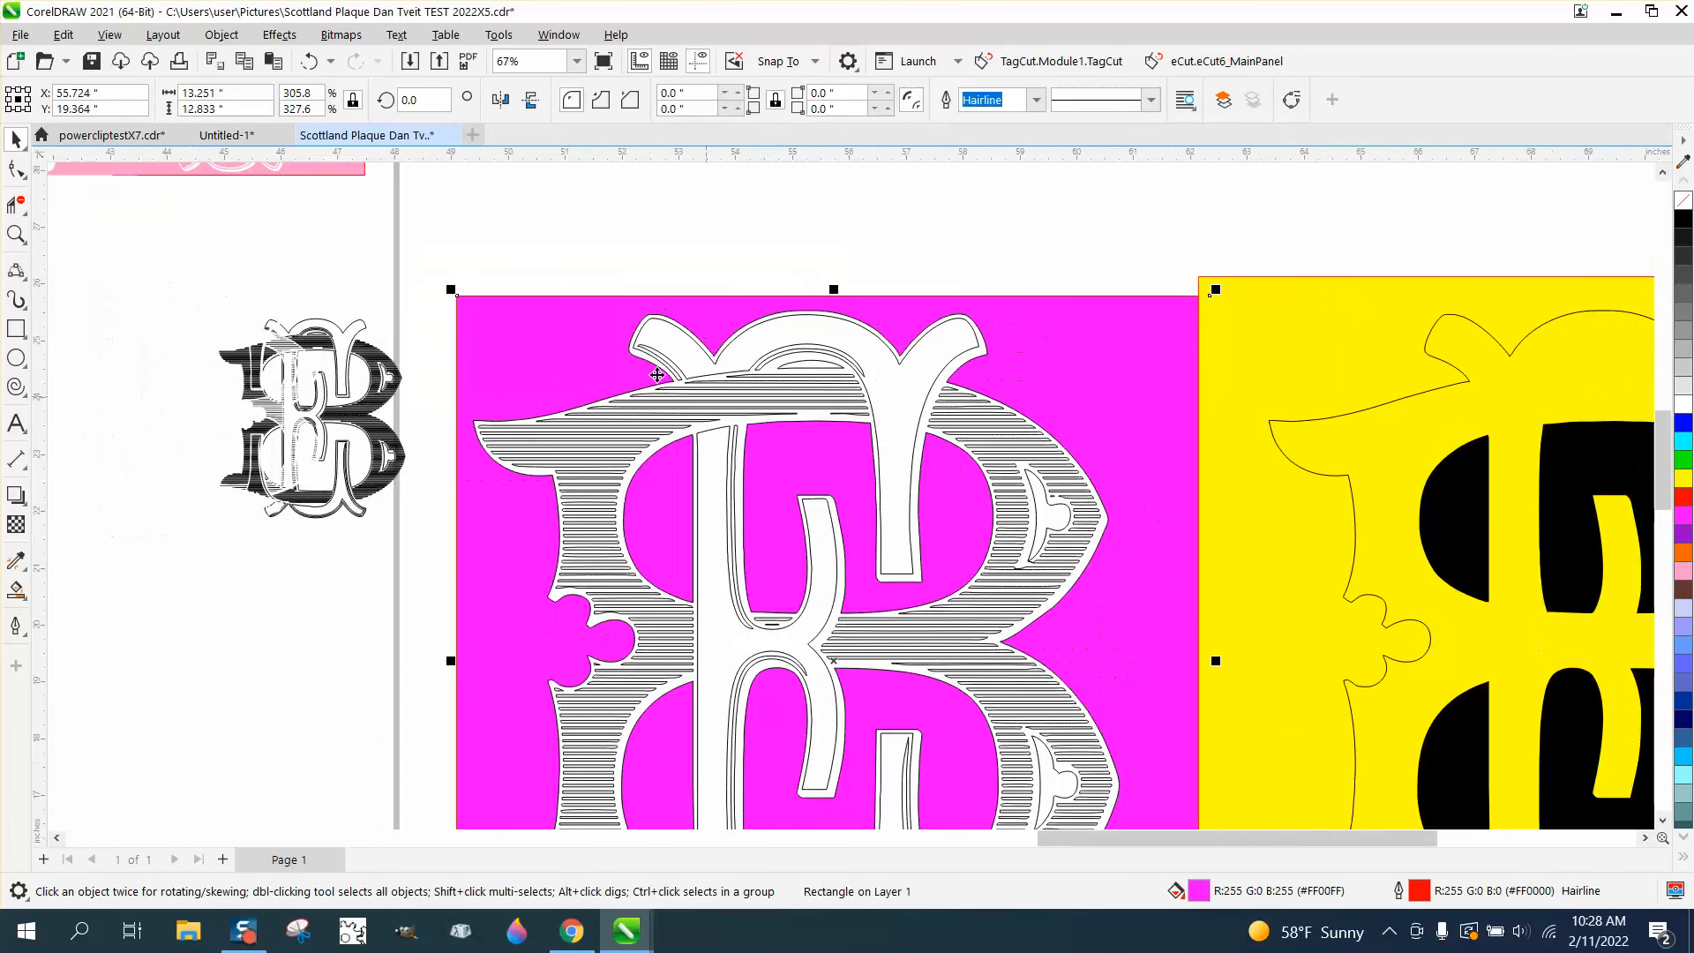
{"action": "scroll", "coordinate": [536, 287], "scroll_direction": "down", "scroll_amount": 1}
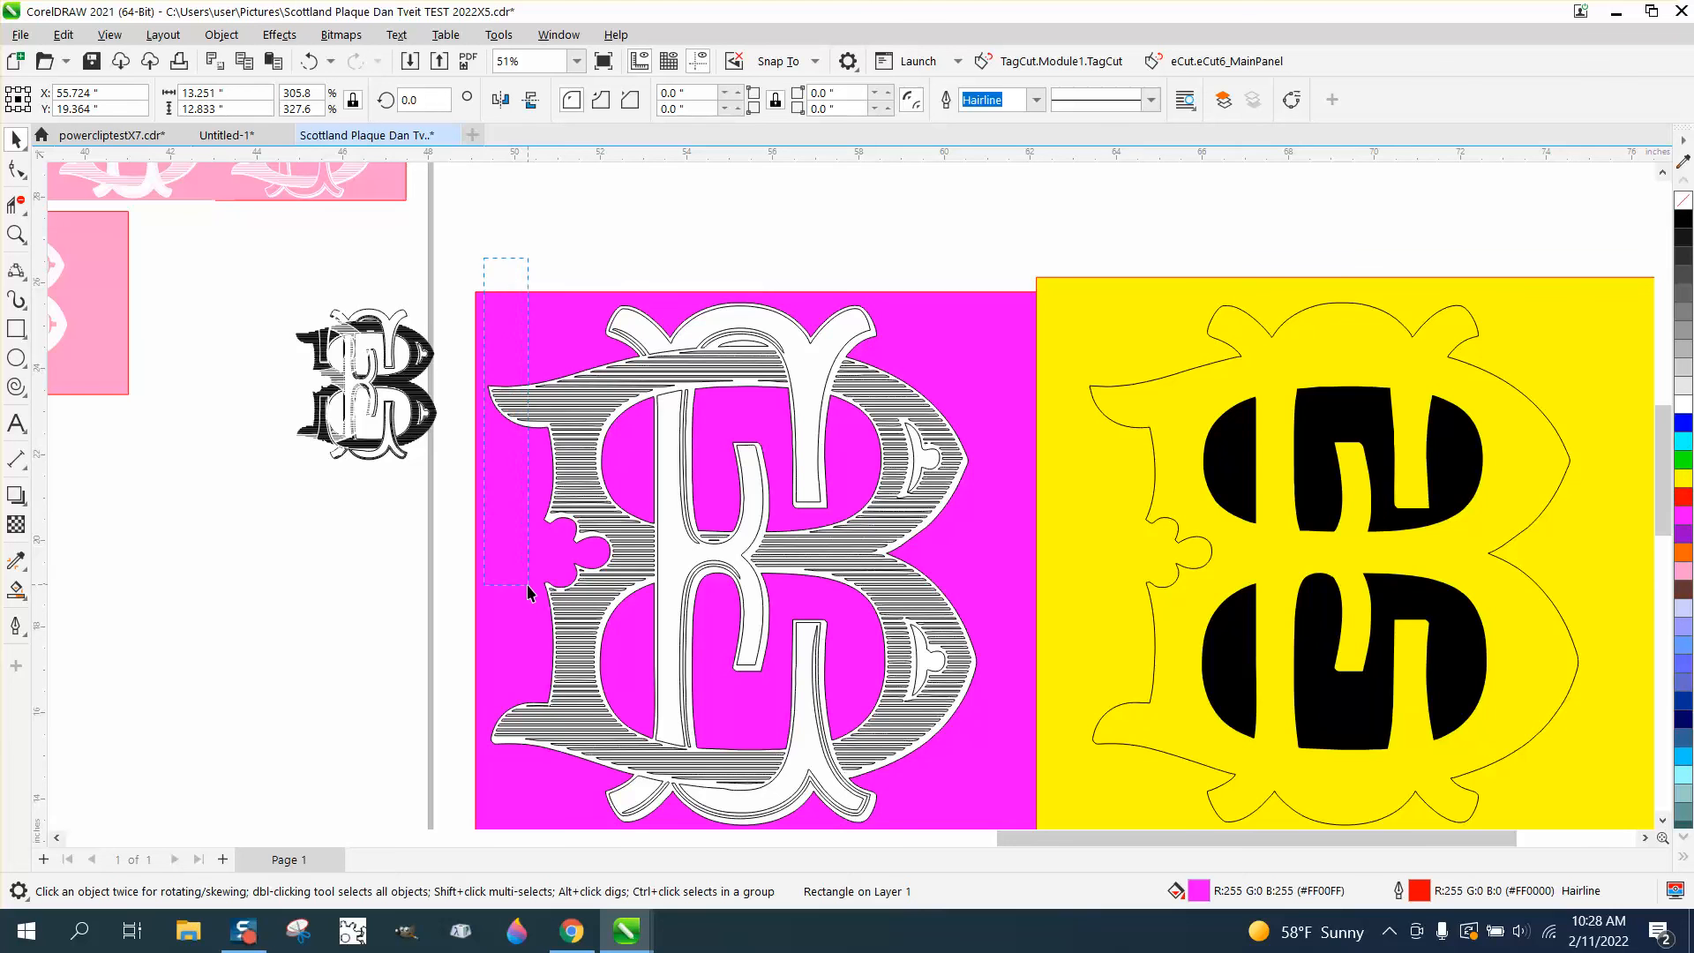
Select the hatched monogram together with its white backing, and try a blue and a magenta outline colour on both
{"action": "left_click_drag", "start_coordinate": [530, 591], "coordinate": [791, 754]}
{"action": "left_click_drag", "start_coordinate": [1023, 825], "coordinate": [1022, 813]}
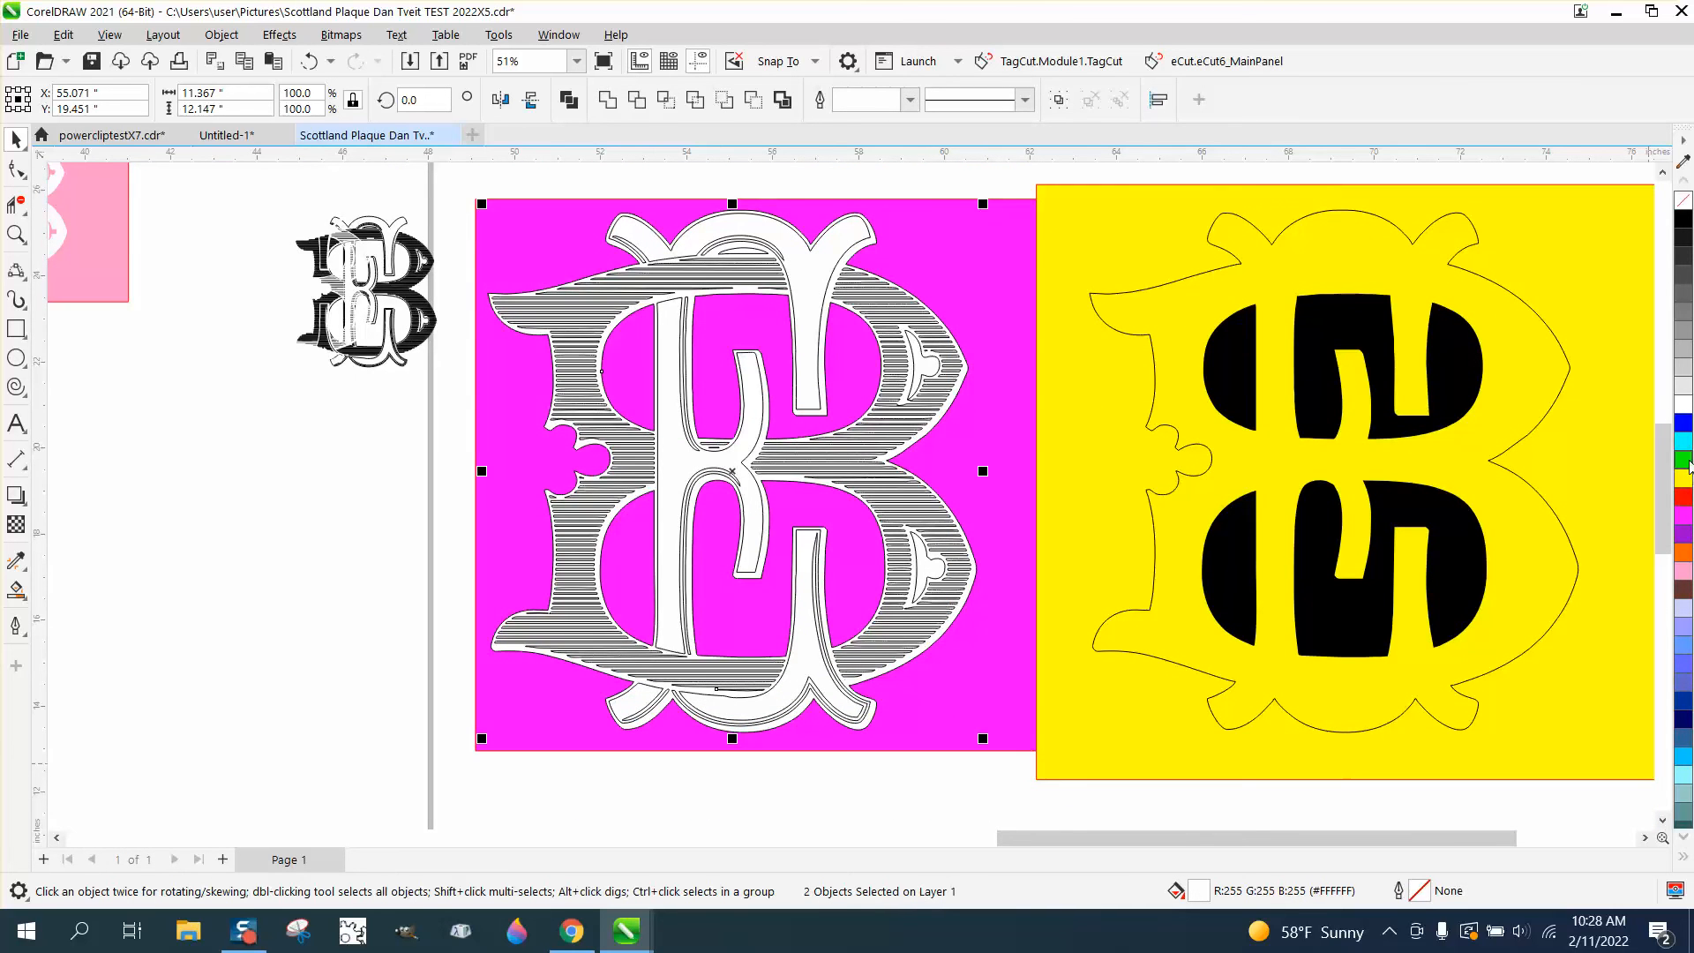
{"action": "right_click", "coordinate": [1683, 425]}
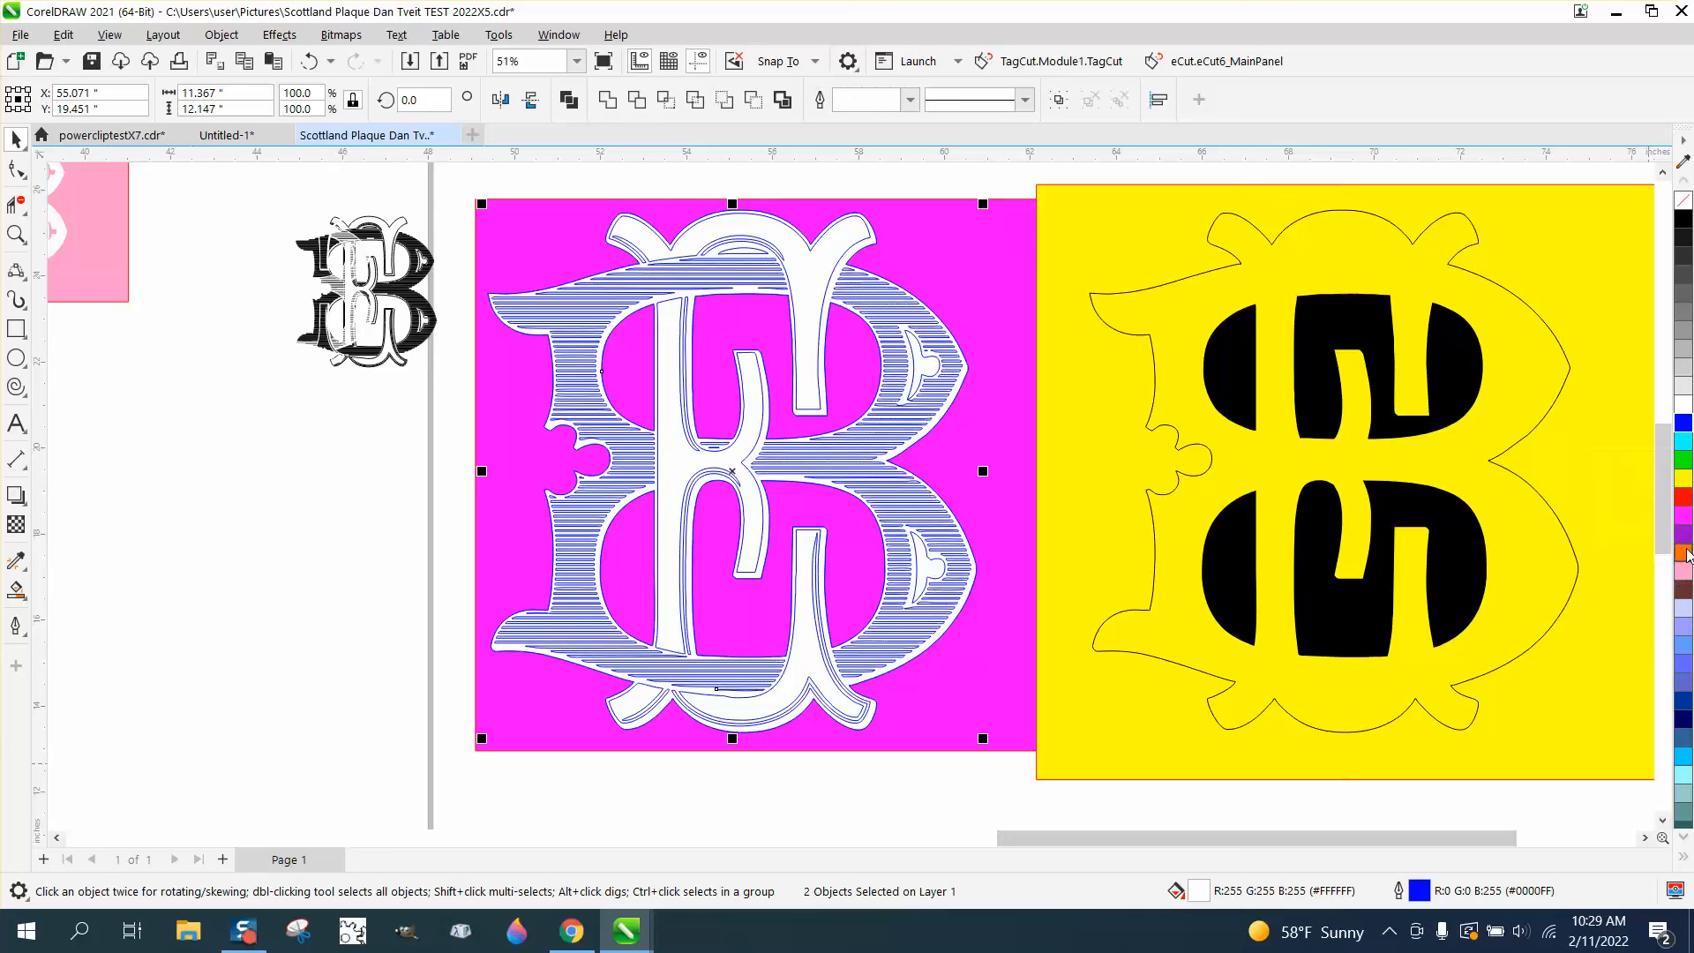
{"action": "right_click", "coordinate": [1687, 519]}
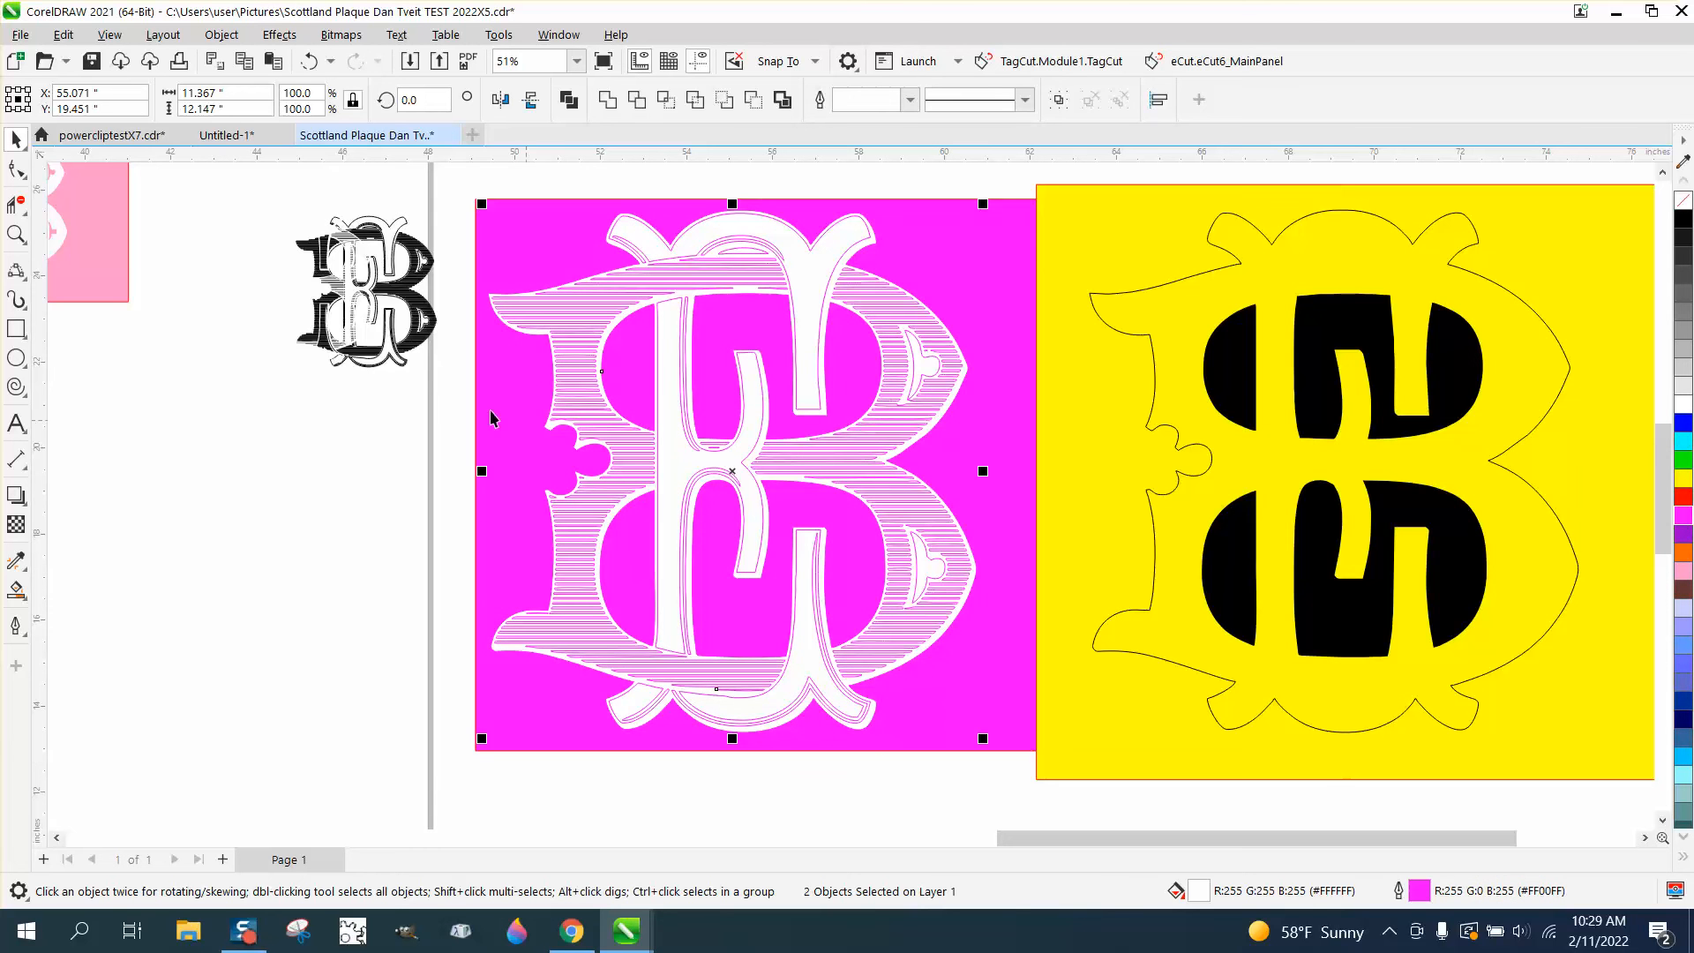
Inspect the magenta hatch outlines on the monogram's upper part up close, and undo the magenta outline colour
{"action": "left_click", "coordinate": [16, 233]}
{"action": "left_click_drag", "start_coordinate": [569, 281], "coordinate": [711, 307]}
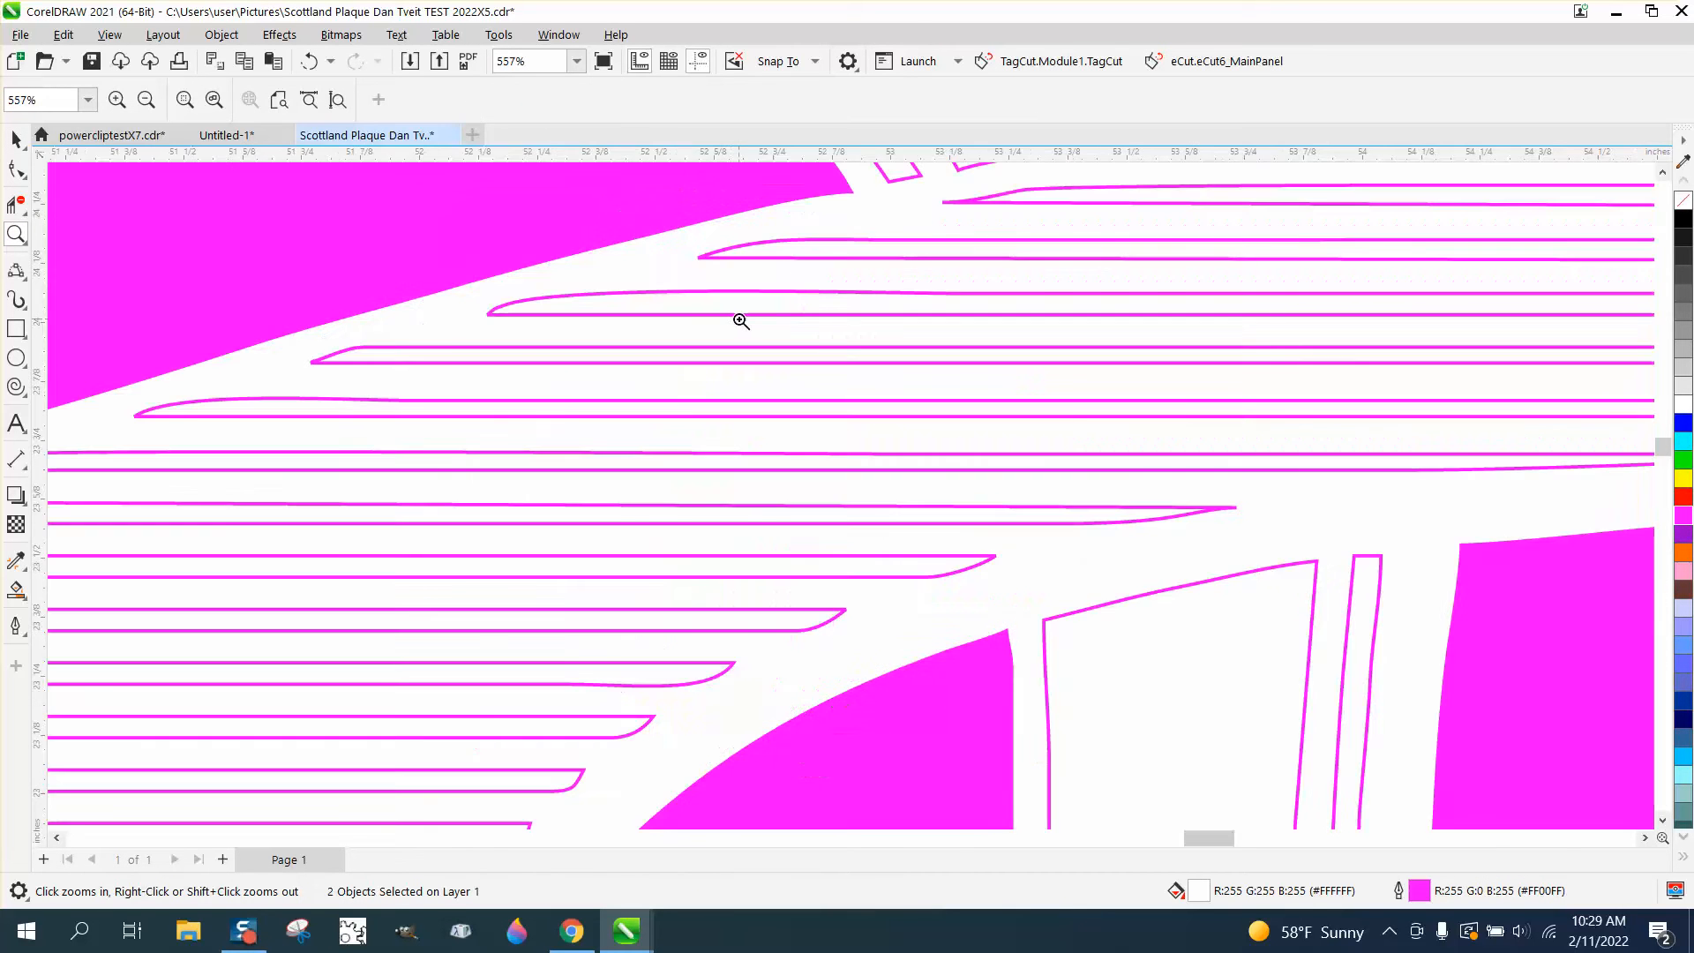
{"action": "scroll", "coordinate": [741, 322], "scroll_direction": "down", "scroll_amount": 5}
{"action": "scroll", "coordinate": [769, 325], "scroll_direction": "down", "scroll_amount": 2}
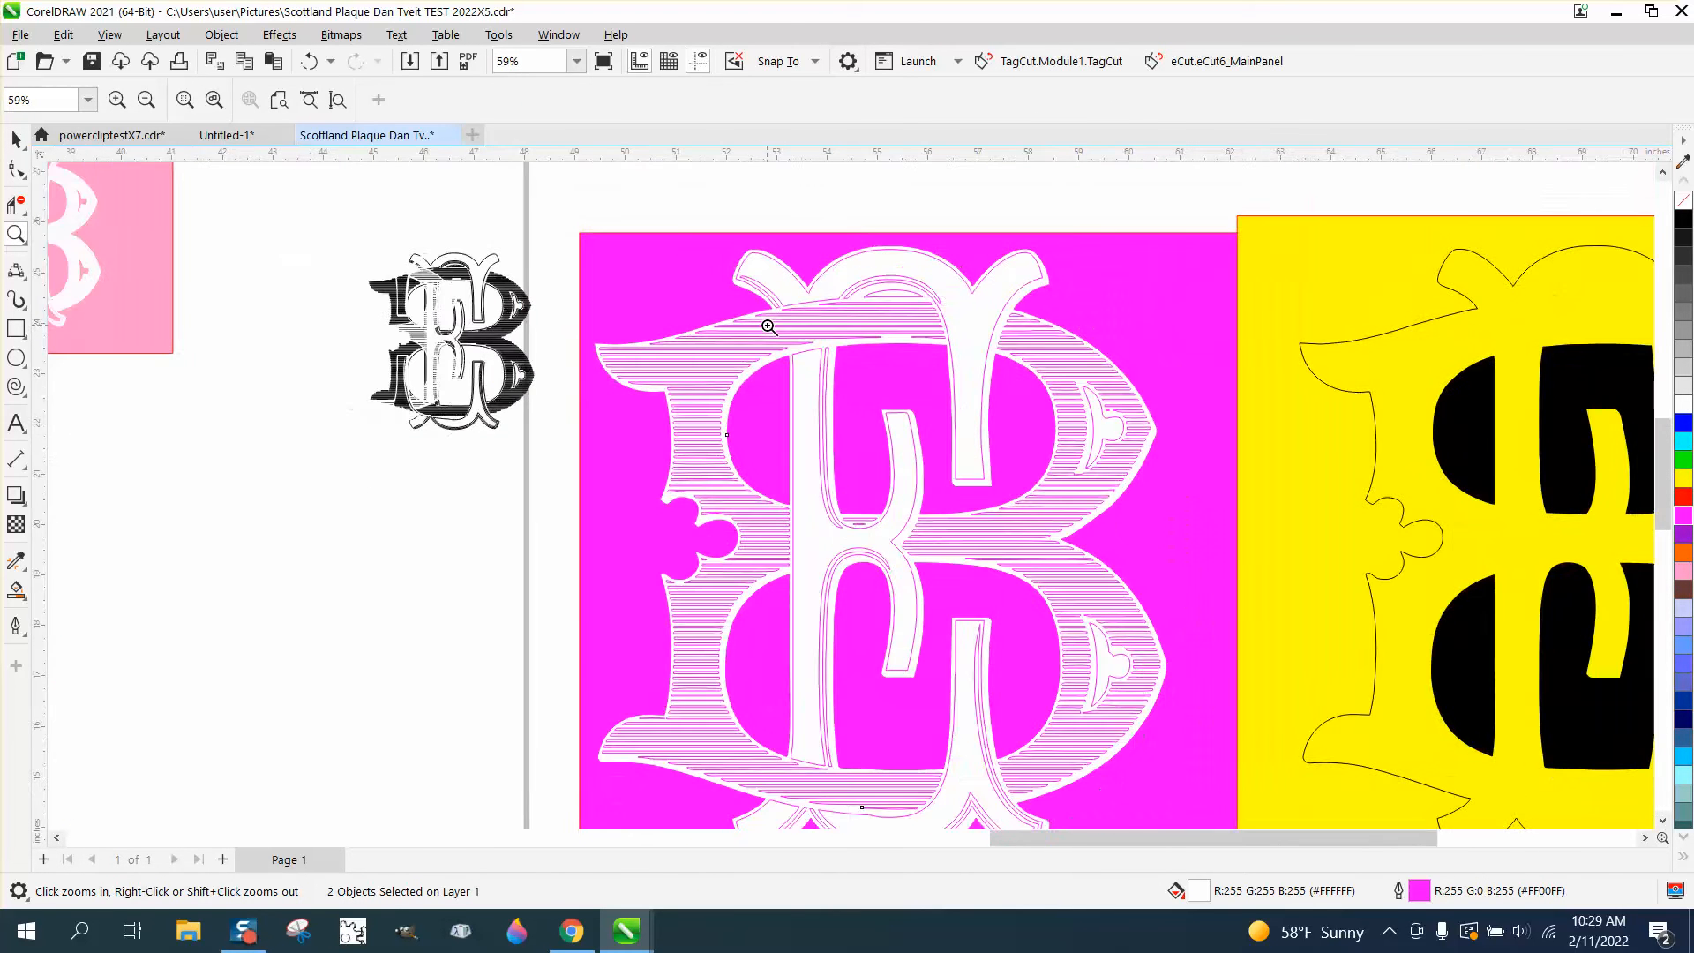
{"action": "scroll", "coordinate": [769, 325], "scroll_direction": "down", "scroll_amount": 1}
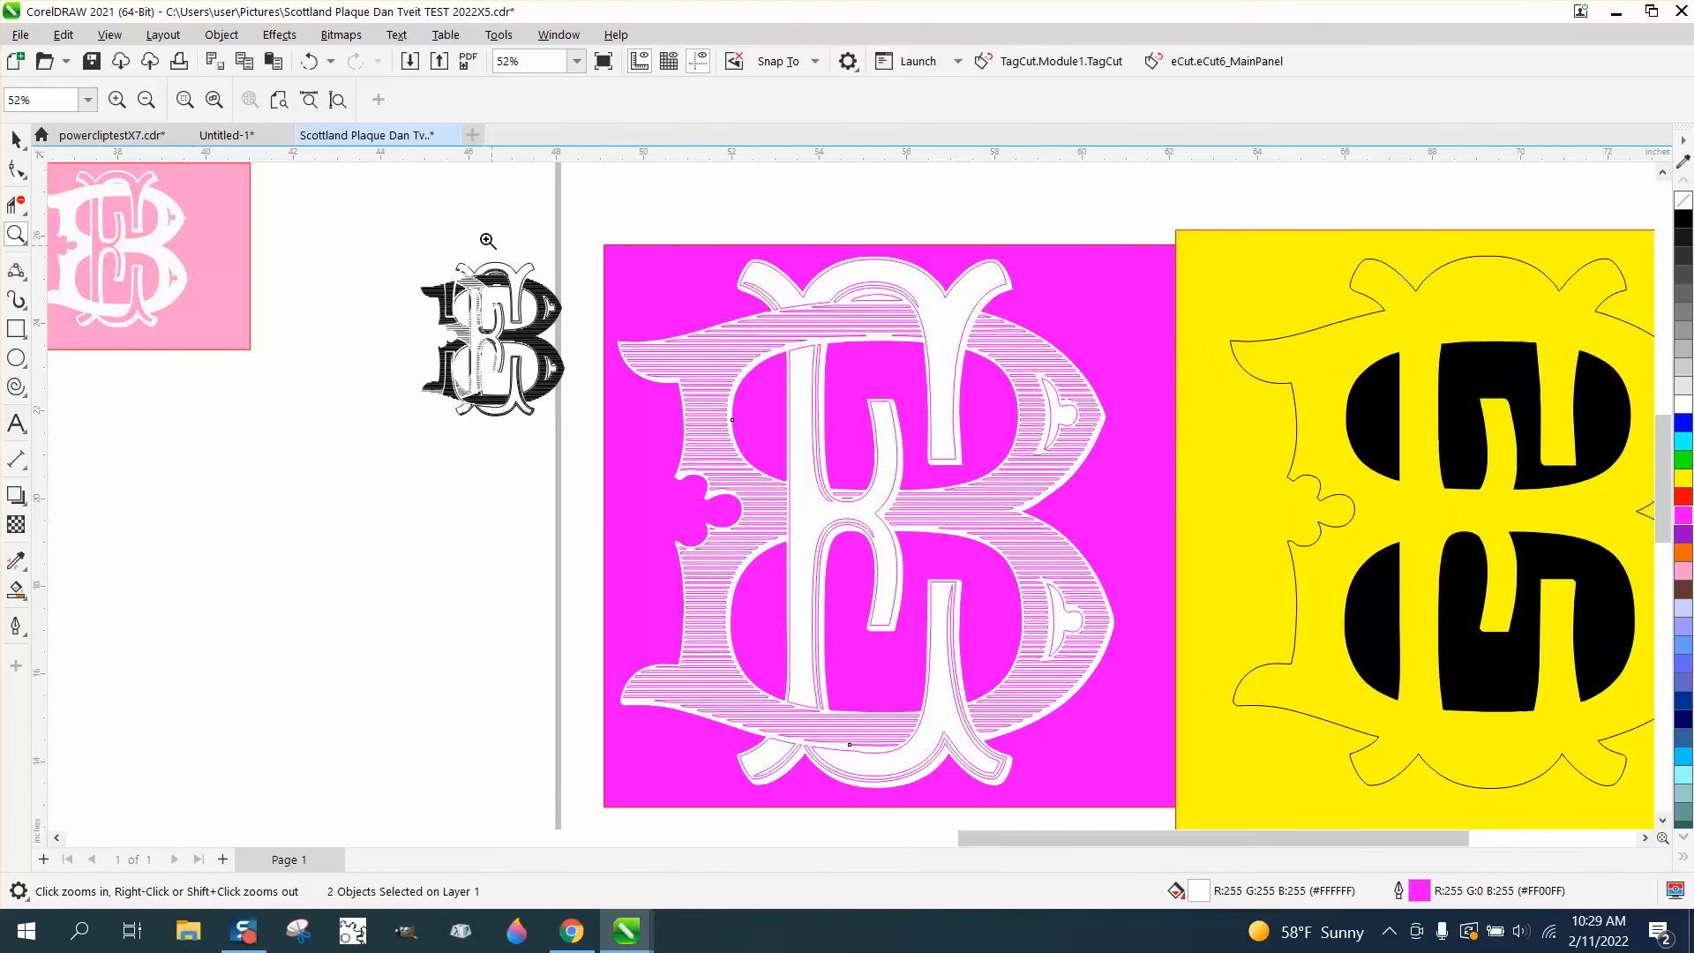
{"action": "left_click", "coordinate": [308, 61]}
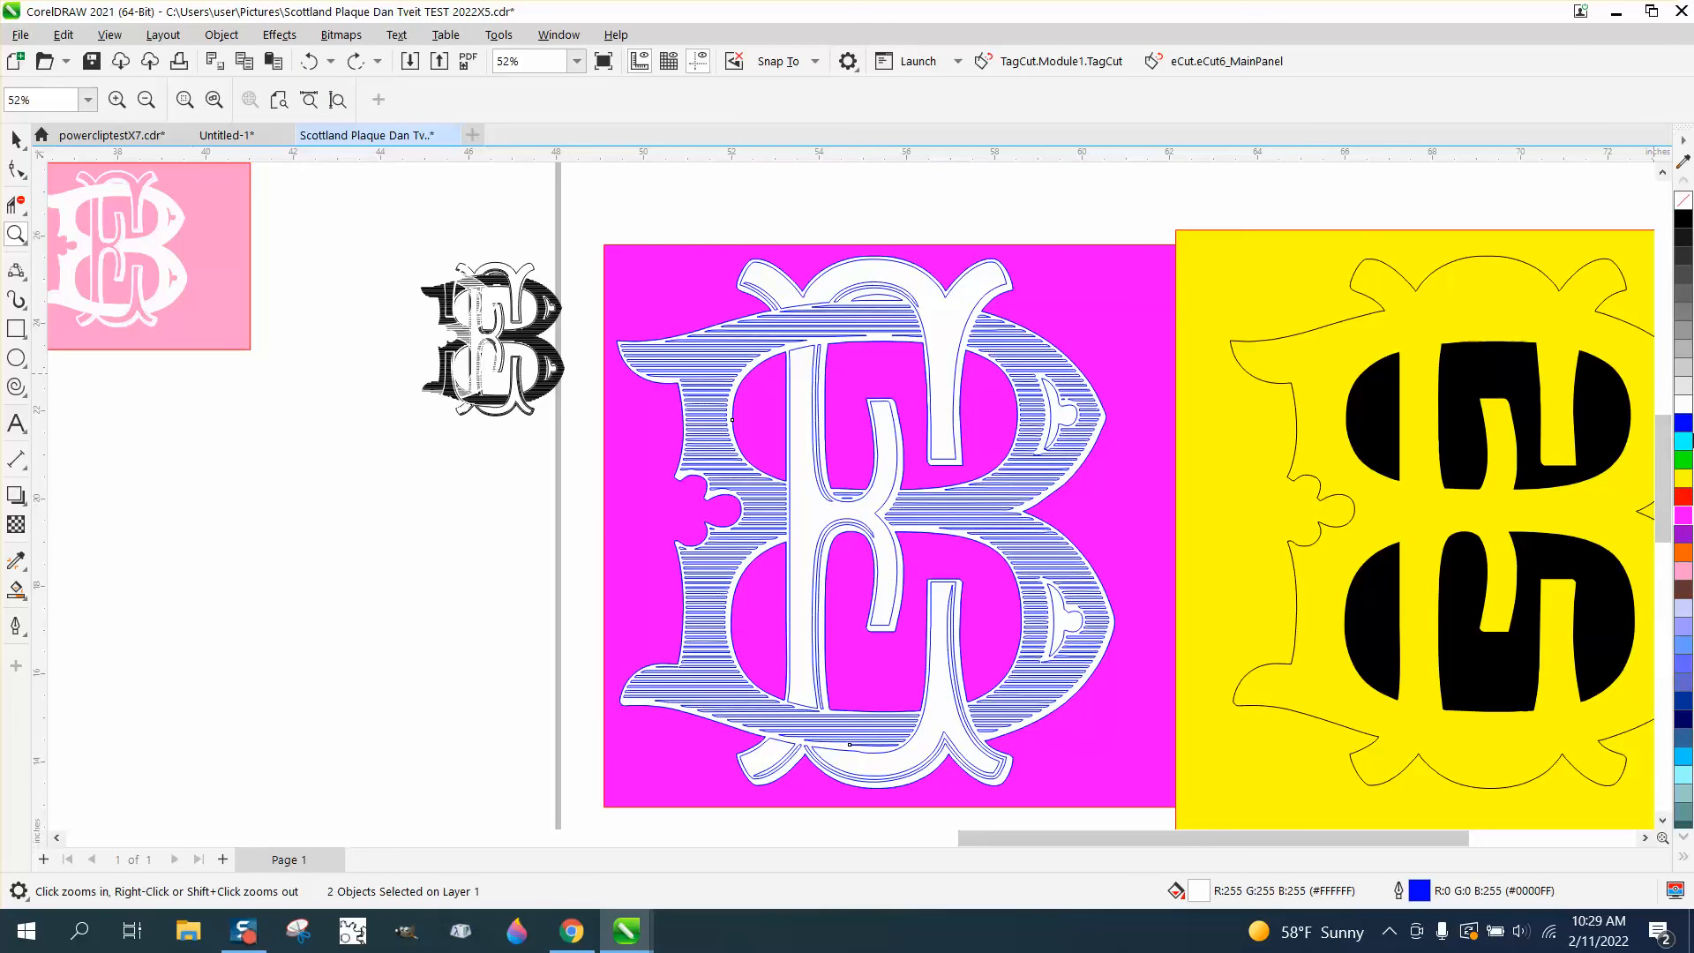
Try black, red and yellow outlines and a brown fill on the two selected shapes, and undo the brown fill
{"action": "right_click", "coordinate": [1686, 220]}
{"action": "right_click", "coordinate": [1686, 499]}
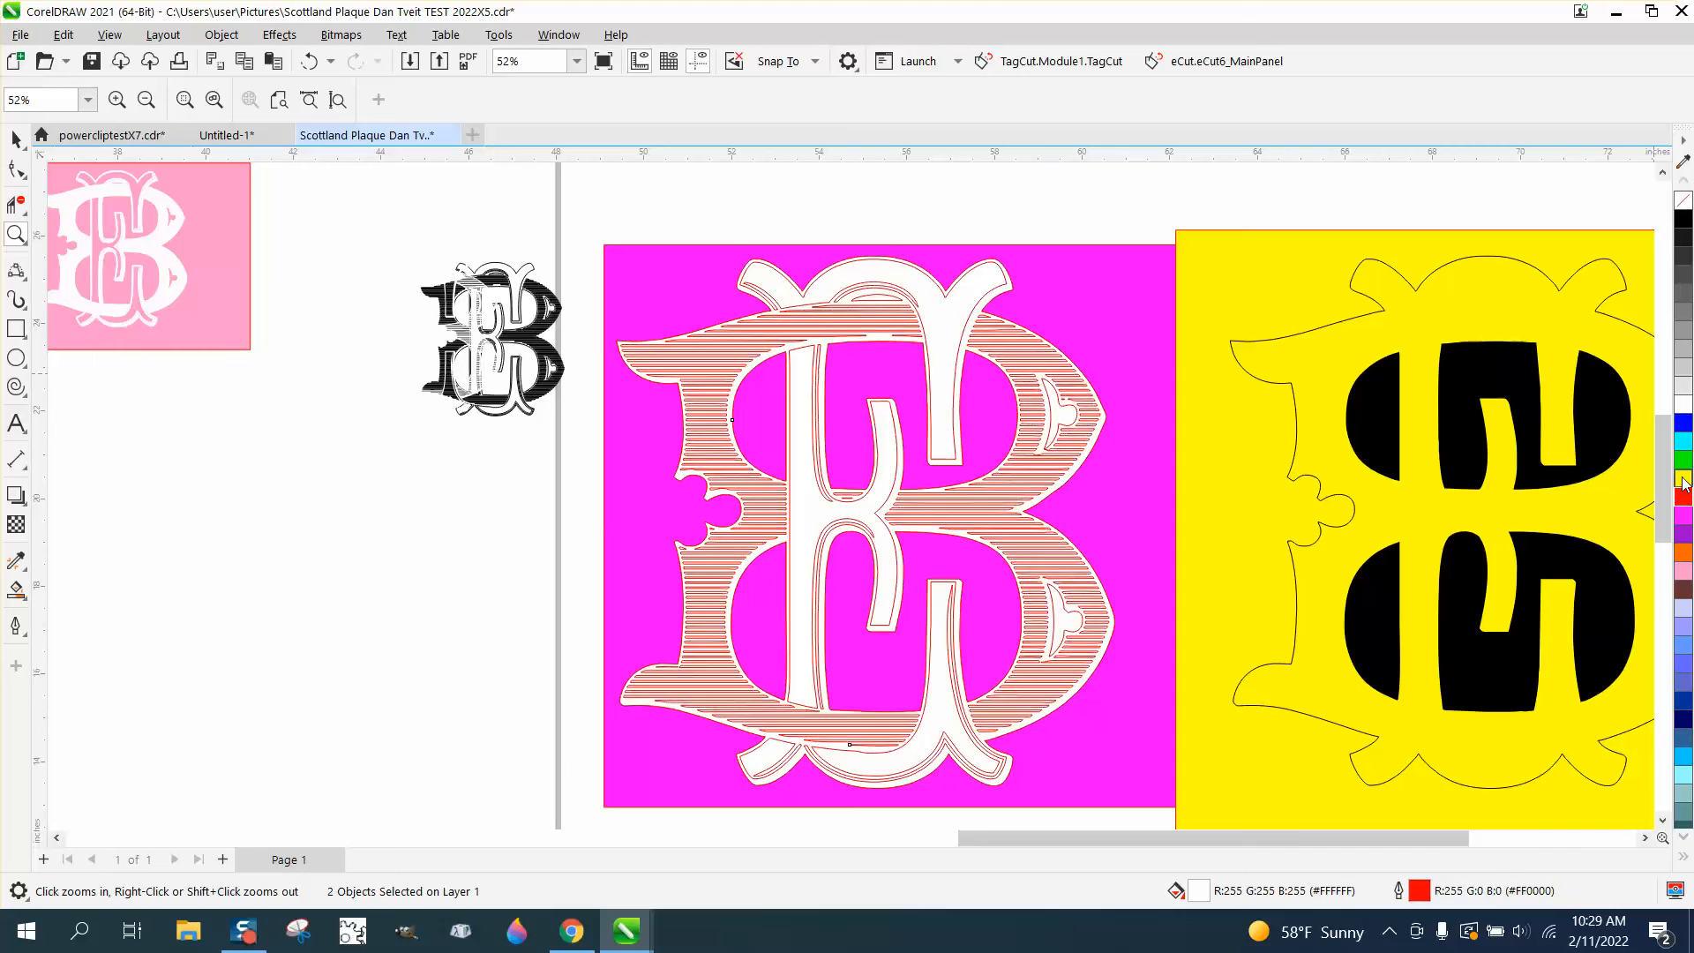
{"action": "right_click", "coordinate": [1685, 479]}
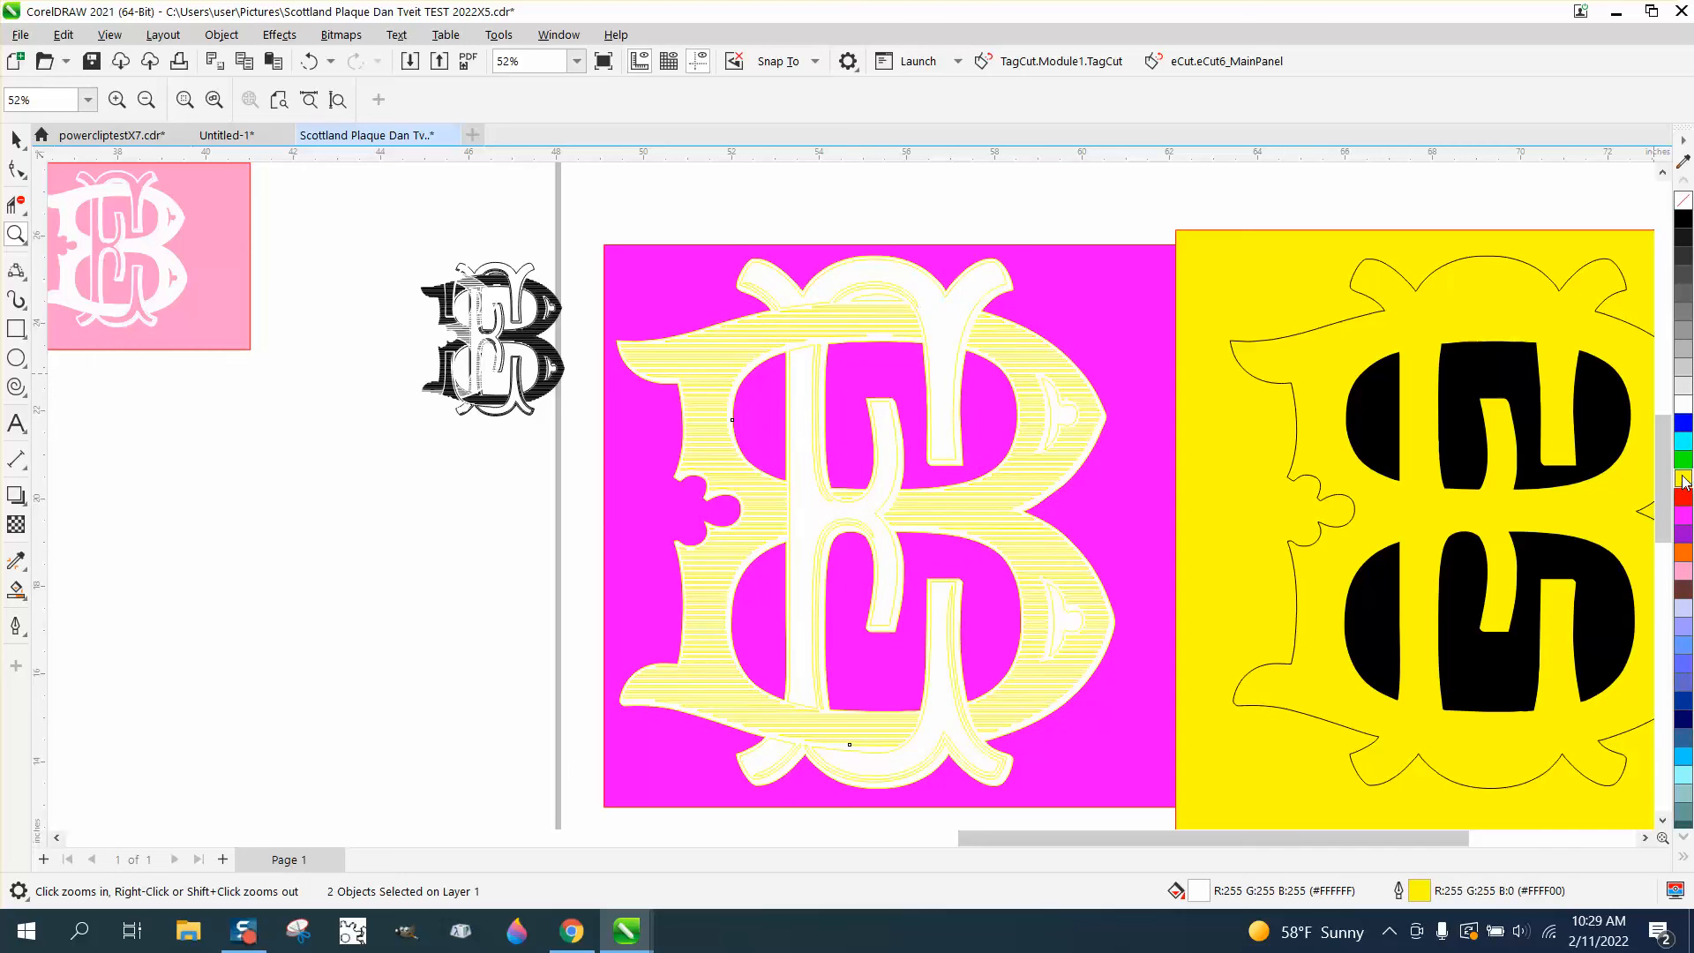
{"action": "left_click", "coordinate": [1686, 589]}
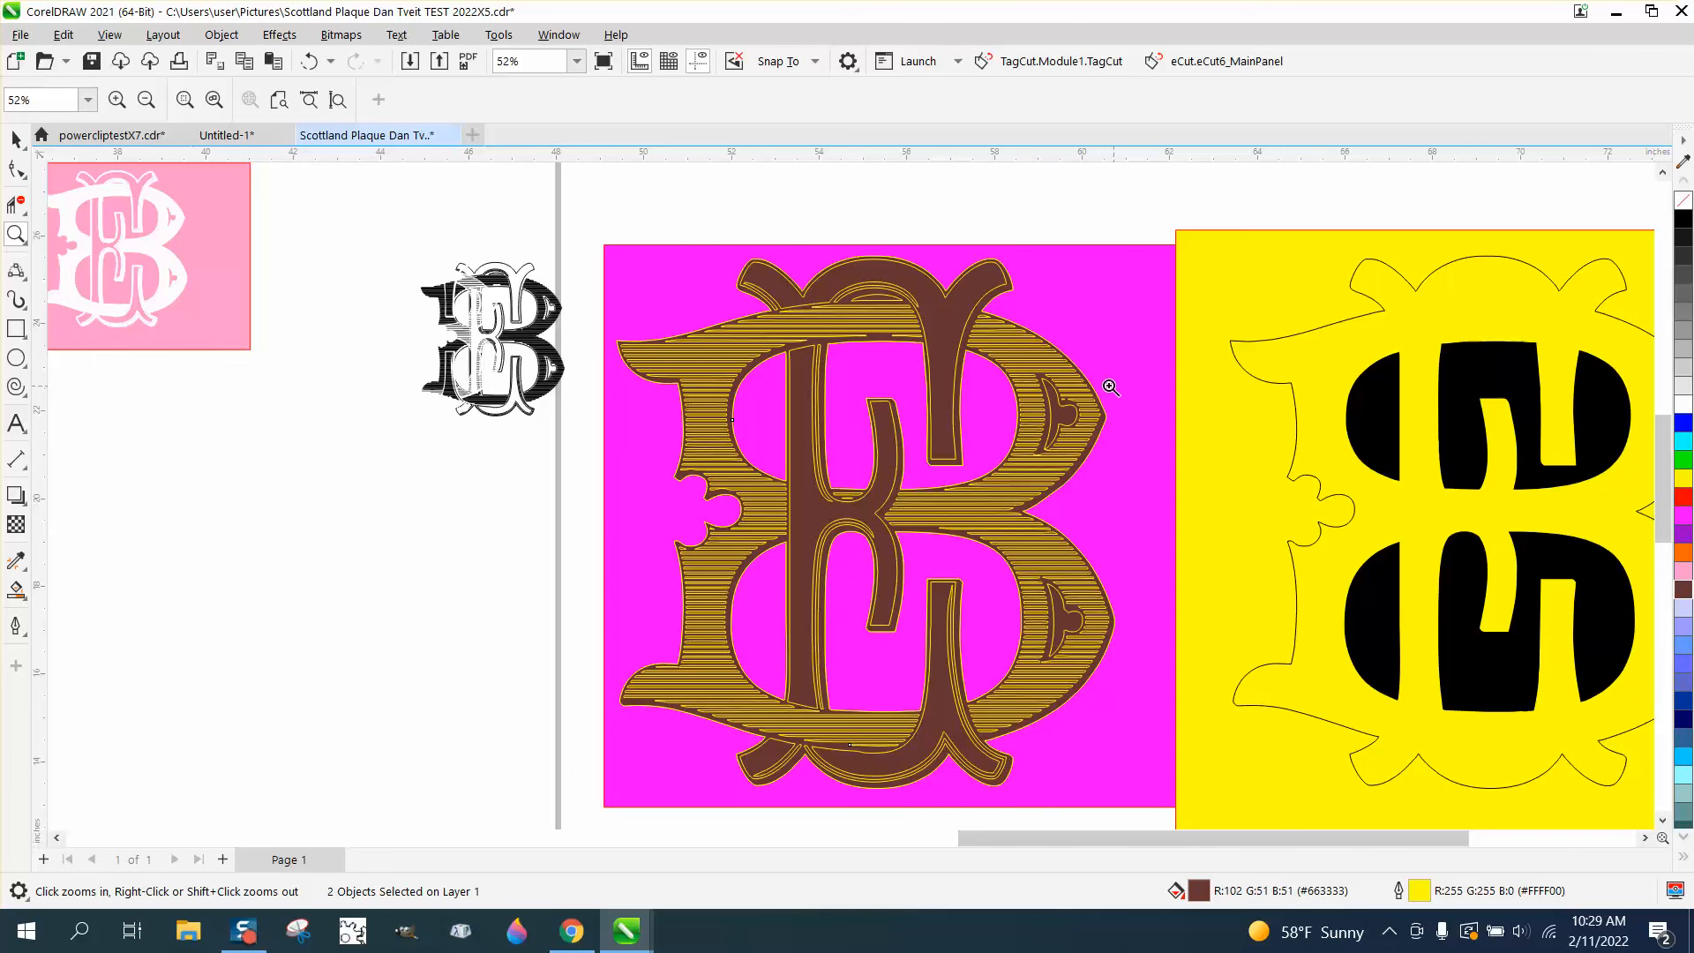
{"action": "left_click", "coordinate": [304, 63]}
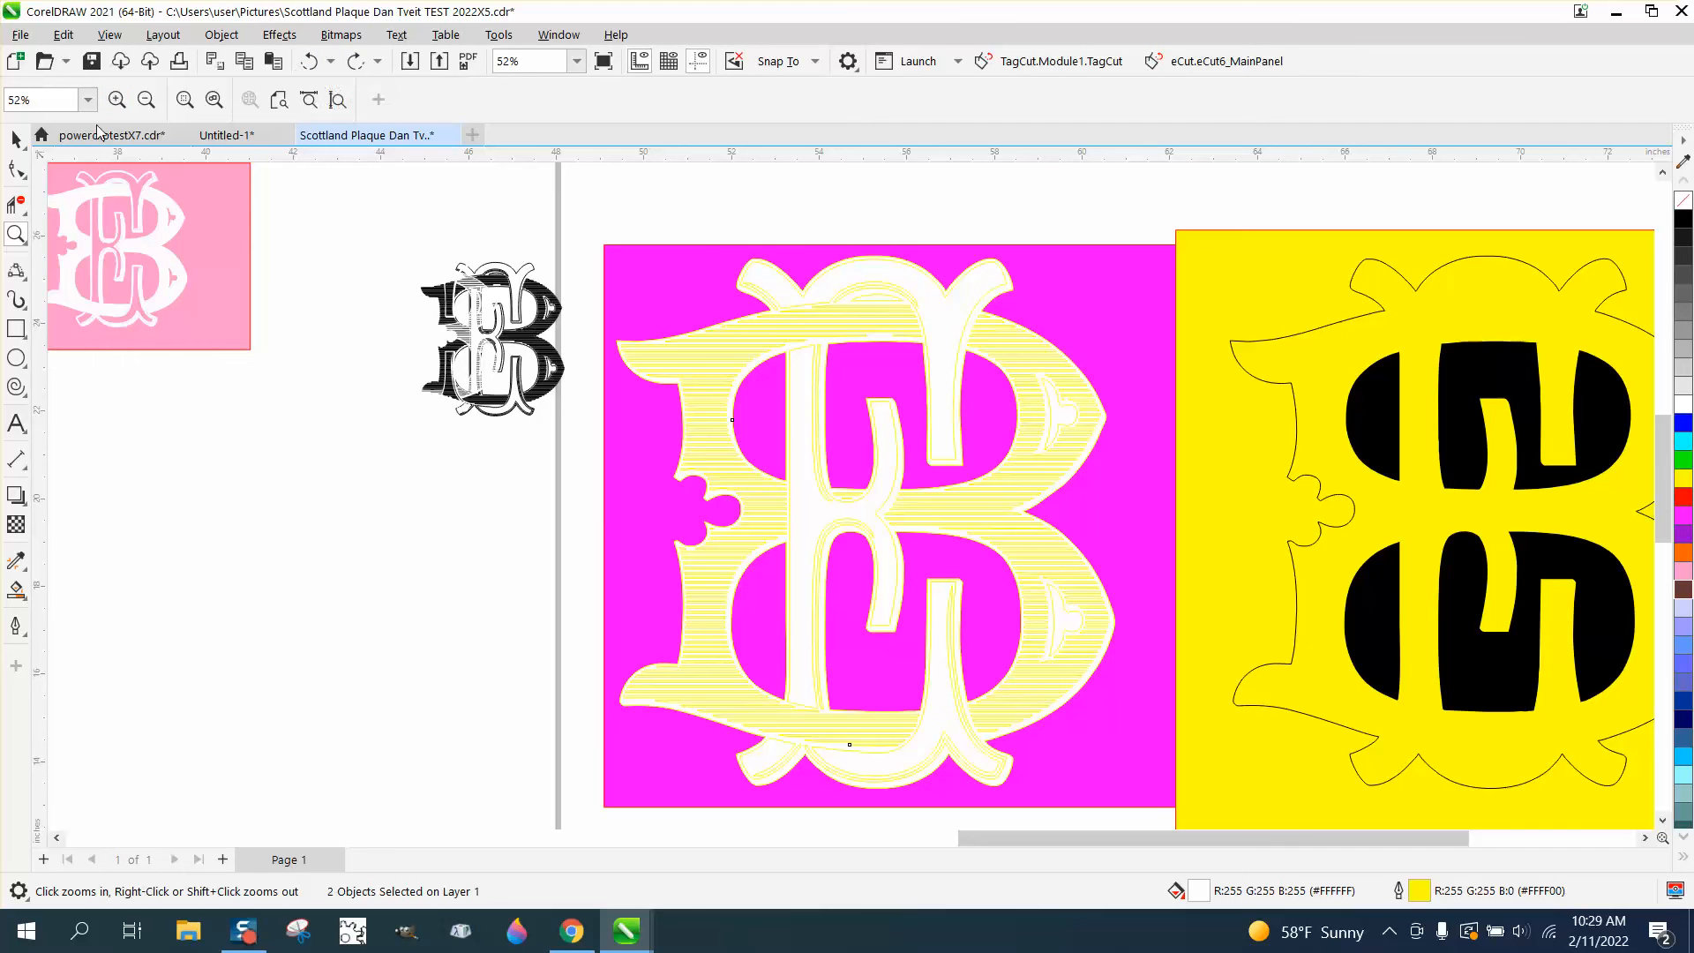
Set the outline colour of the monogram and its white backing to black
{"action": "left_click_drag", "start_coordinate": [775, 242], "coordinate": [1041, 361]}
{"action": "left_click", "coordinate": [14, 139]}
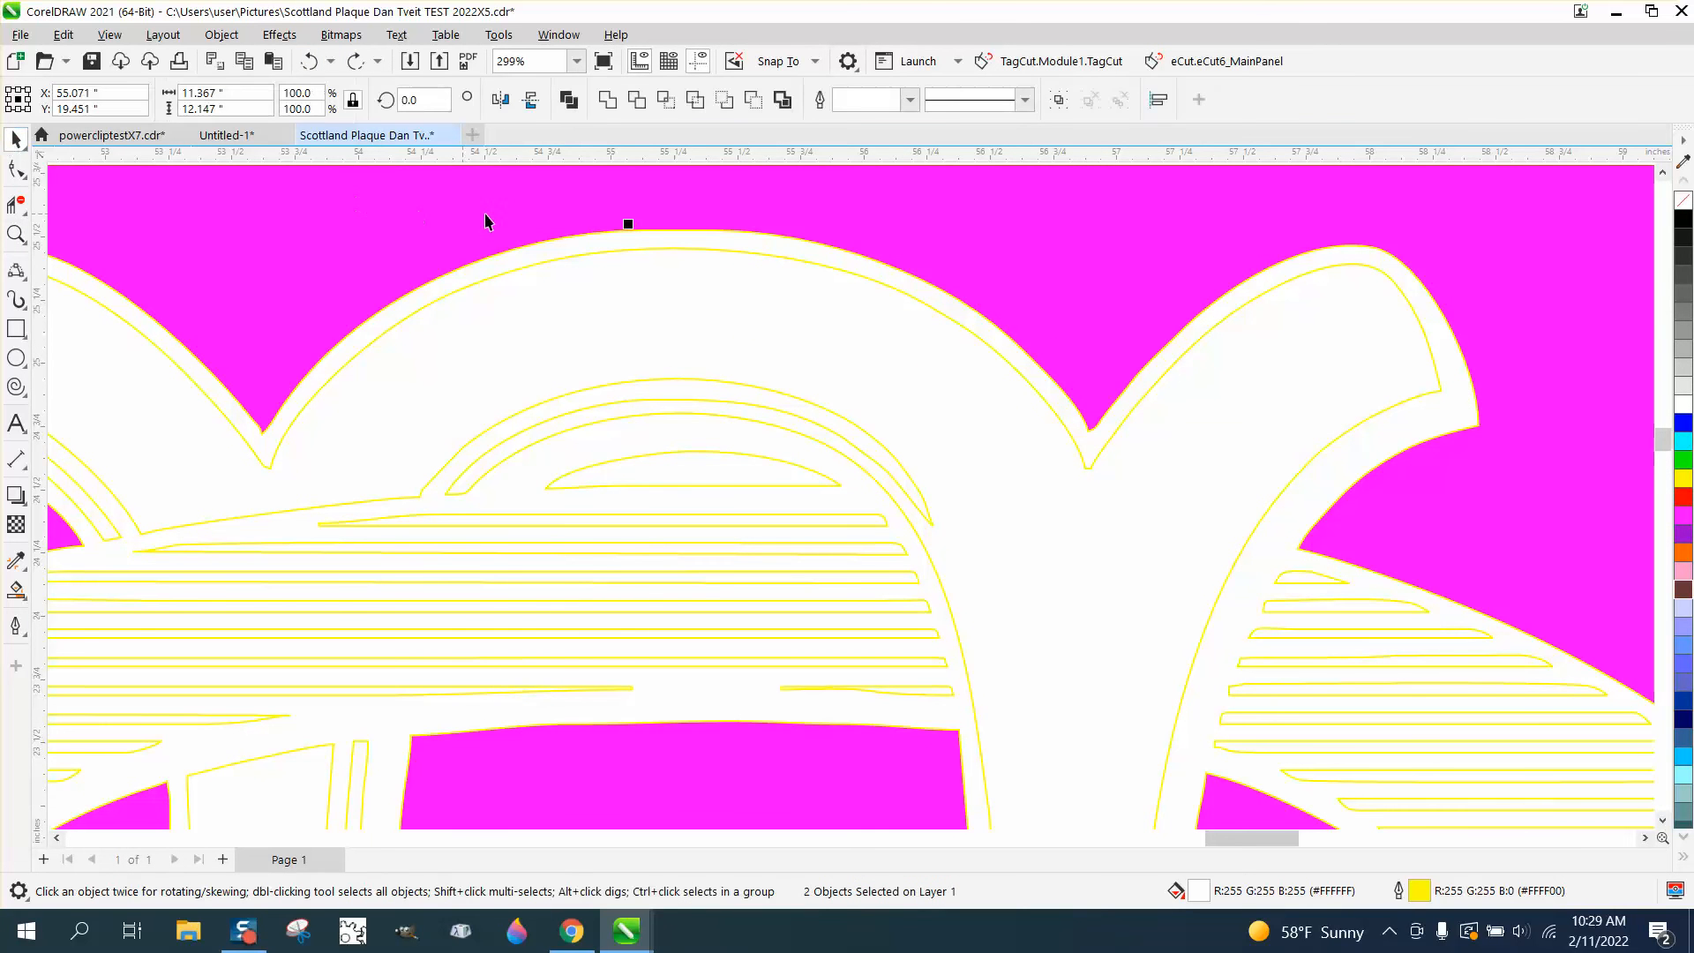
{"action": "right_click", "coordinate": [1683, 221]}
{"action": "scroll", "coordinate": [1103, 216], "scroll_direction": "down", "scroll_amount": 5}
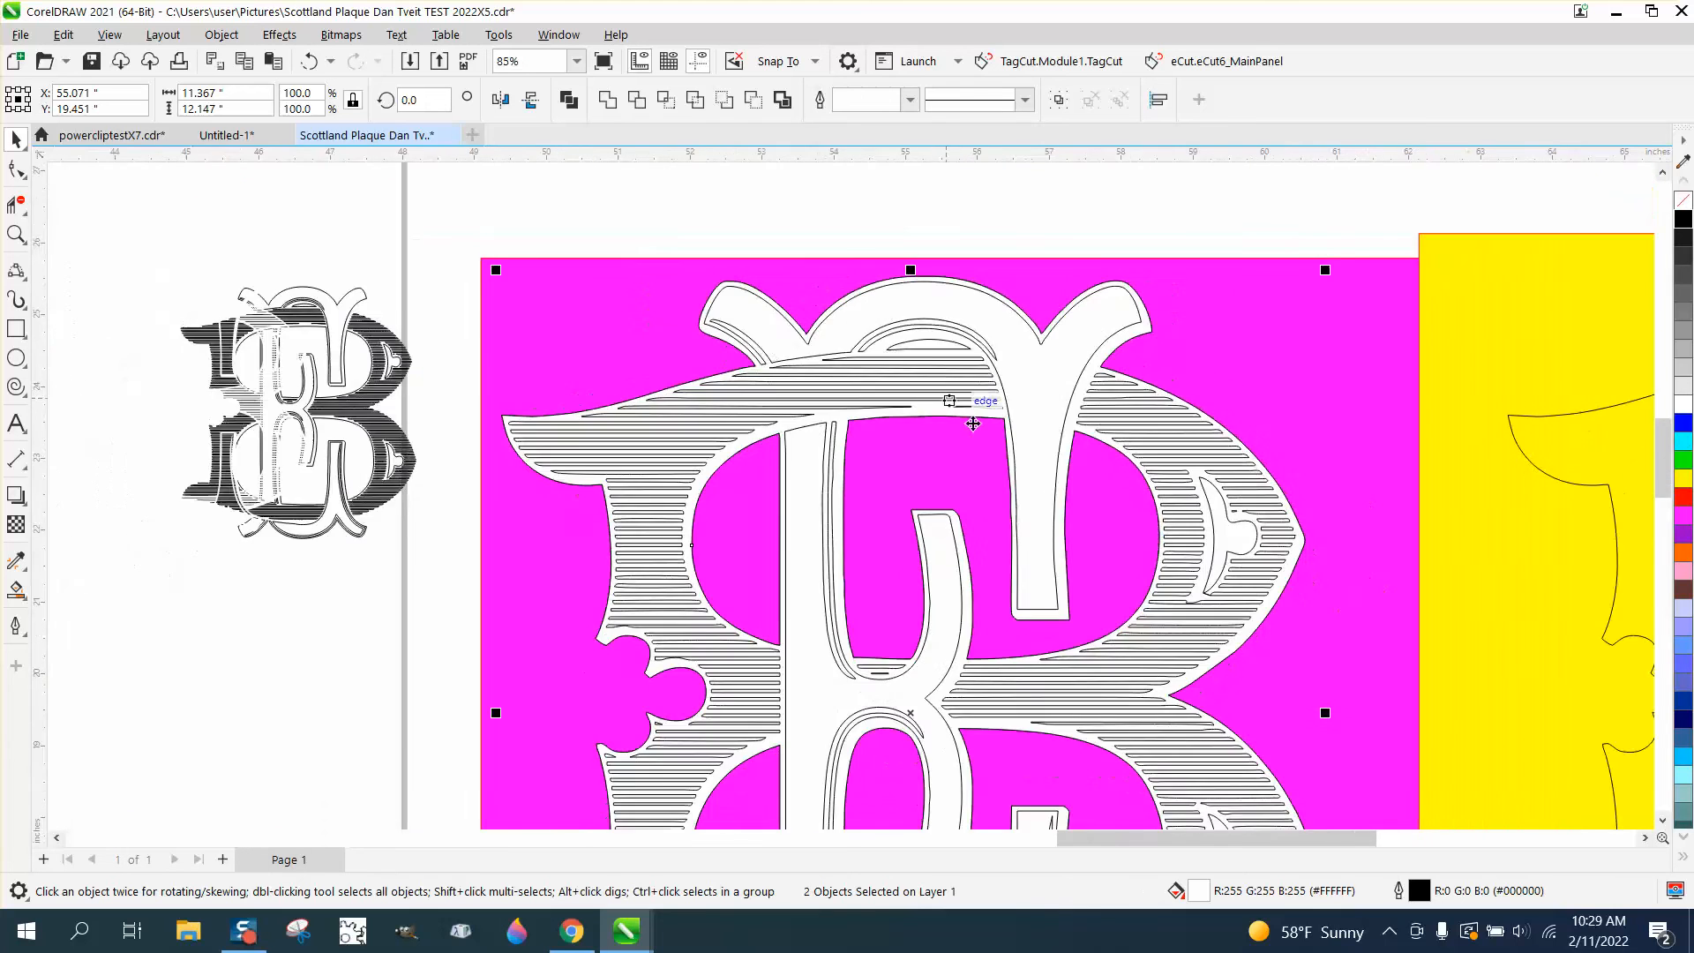
{"action": "scroll", "coordinate": [973, 424], "scroll_direction": "down", "scroll_amount": 1}
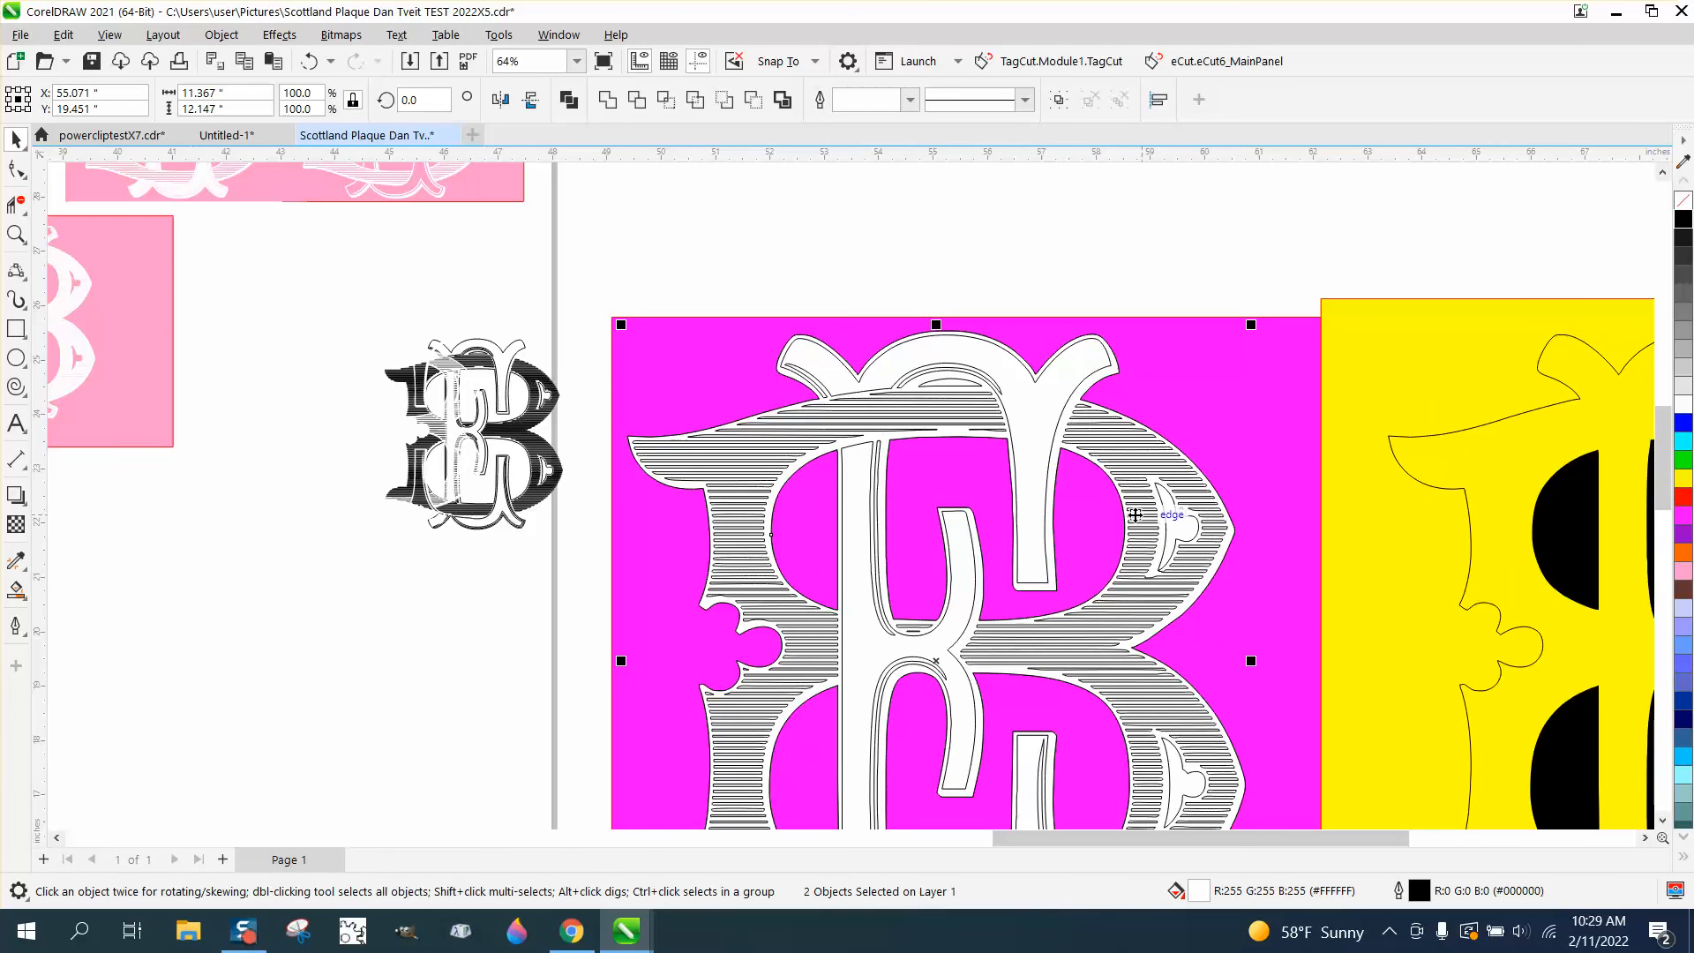
{"action": "scroll", "coordinate": [1222, 450], "scroll_direction": "down", "scroll_amount": 3}
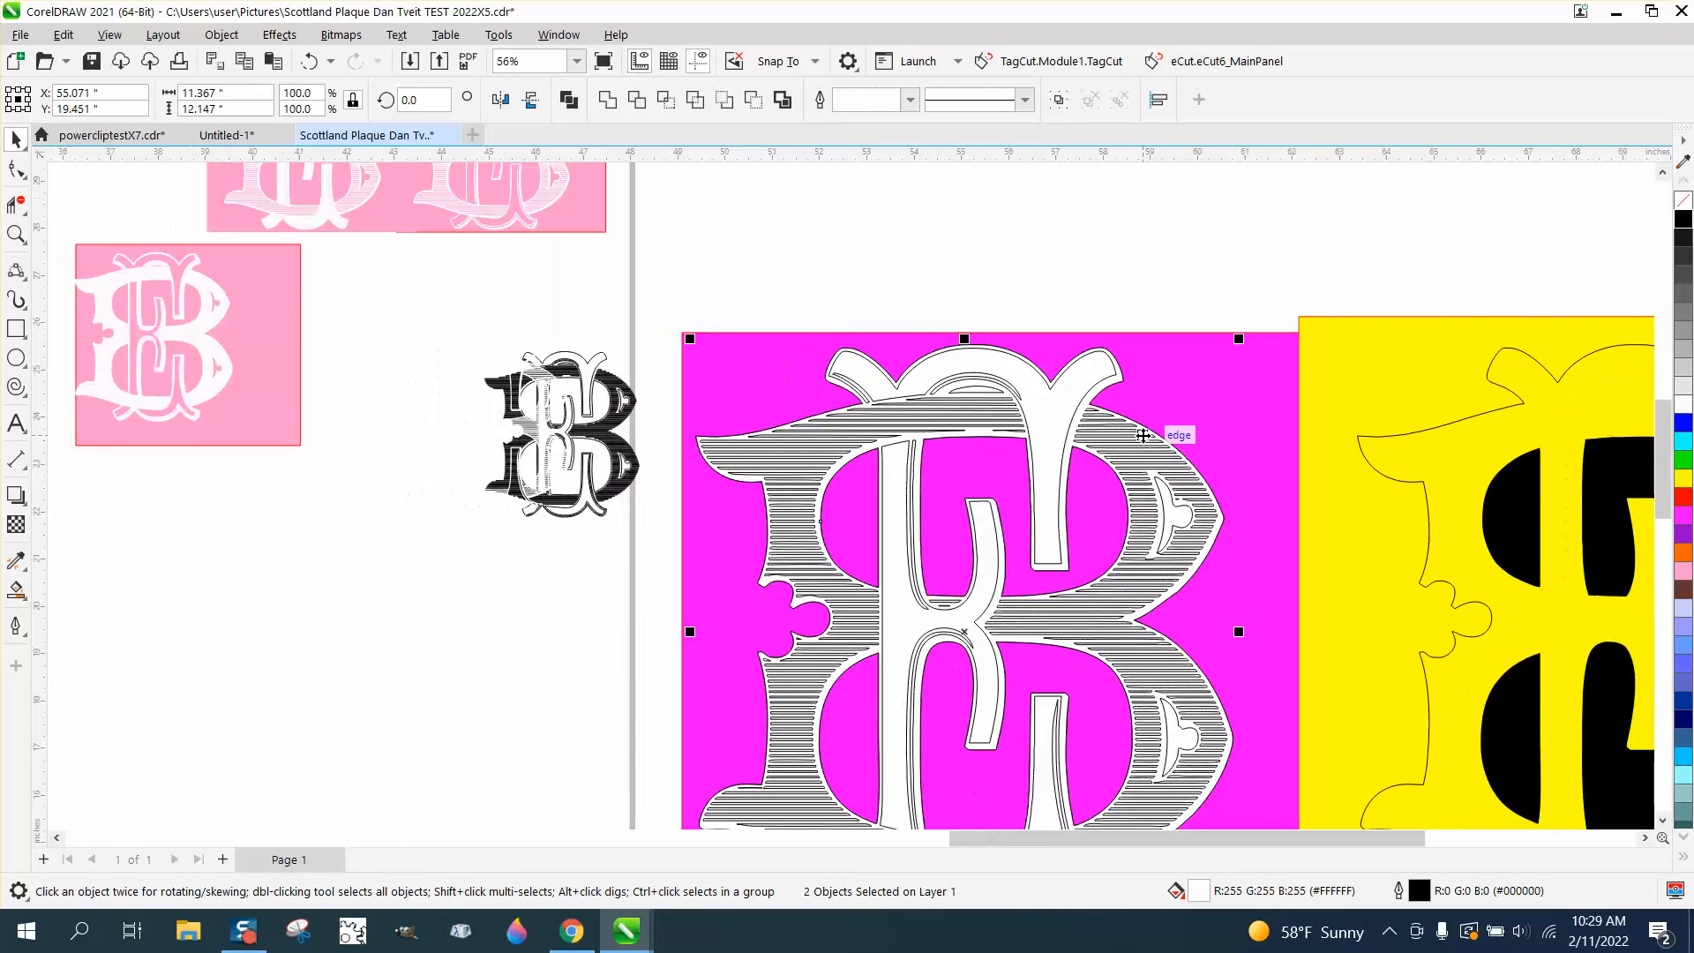